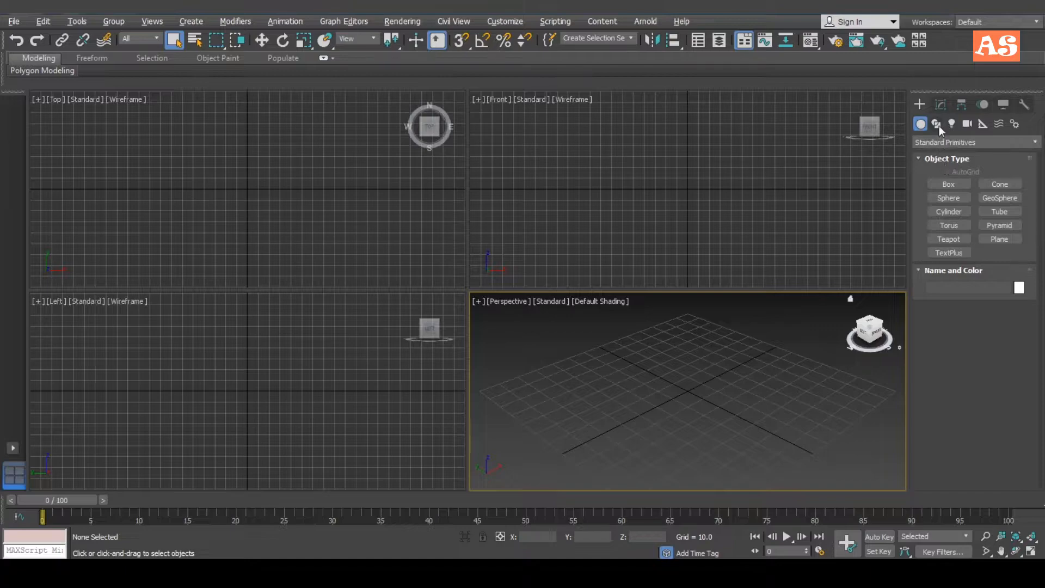
Draw a vertical straight spline about 78 units long in the Front view, ending near the origin.
{"action": "left_click", "coordinate": [936, 124]}
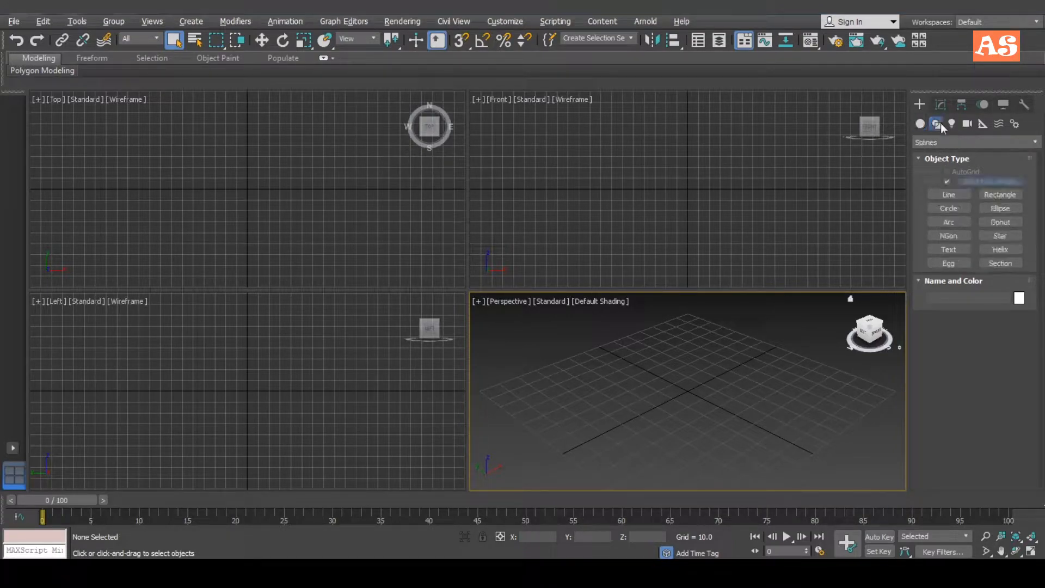
{"action": "left_click", "coordinate": [949, 192]}
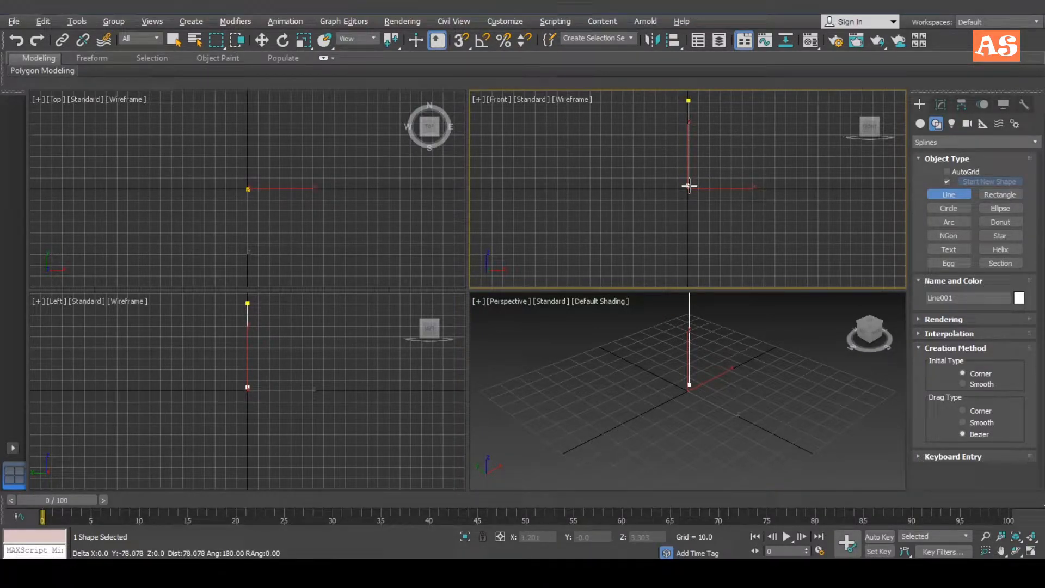
{"action": "left_click", "coordinate": [688, 188]}
{"action": "right_click", "coordinate": [762, 193]}
{"action": "right_click", "coordinate": [763, 159]}
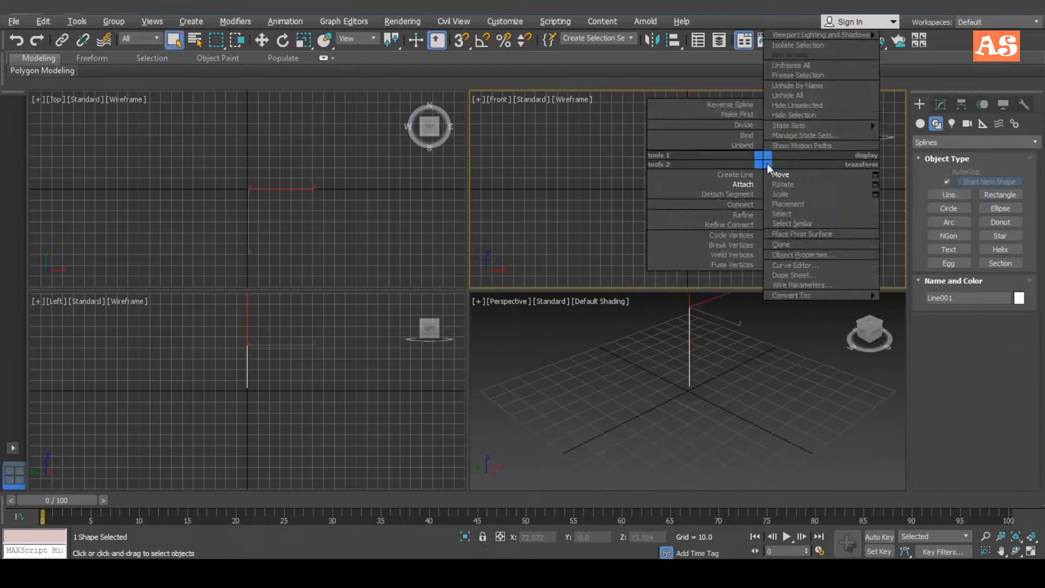
Raise the line above the grid in the Perspective view to a Z position of about 168.7.
{"action": "left_click", "coordinate": [782, 175]}
{"action": "middle_click_drag", "start_coordinate": [748, 327], "coordinate": [712, 402]}
{"action": "scroll", "coordinate": [710, 404], "scroll_direction": "down", "scroll_amount": 4}
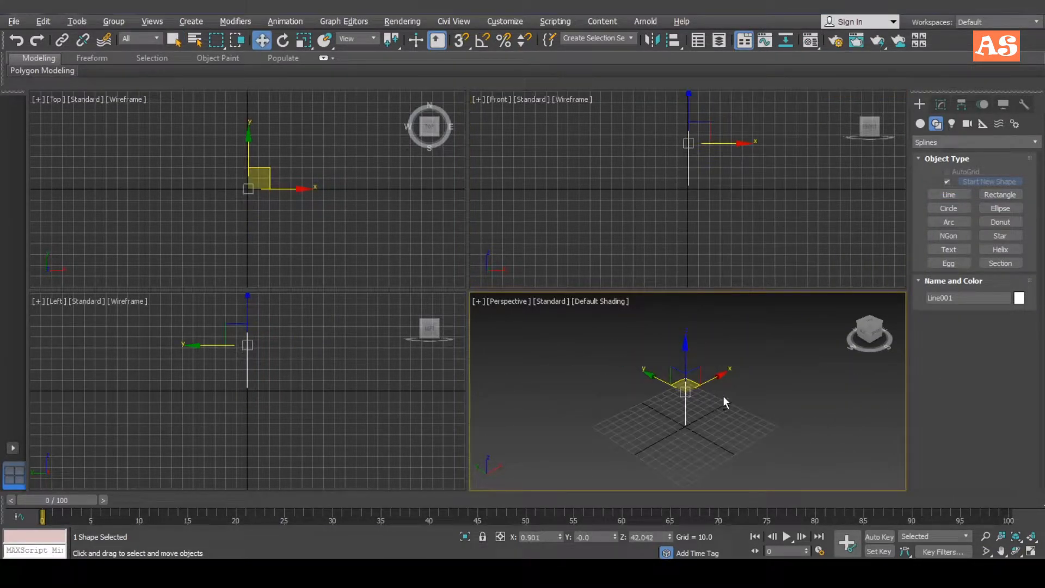
{"action": "key", "text": "alt+w"}
{"action": "middle_click_drag", "start_coordinate": [694, 329], "coordinate": [621, 371]}
{"action": "scroll", "coordinate": [645, 401], "scroll_direction": "down", "scroll_amount": 2}
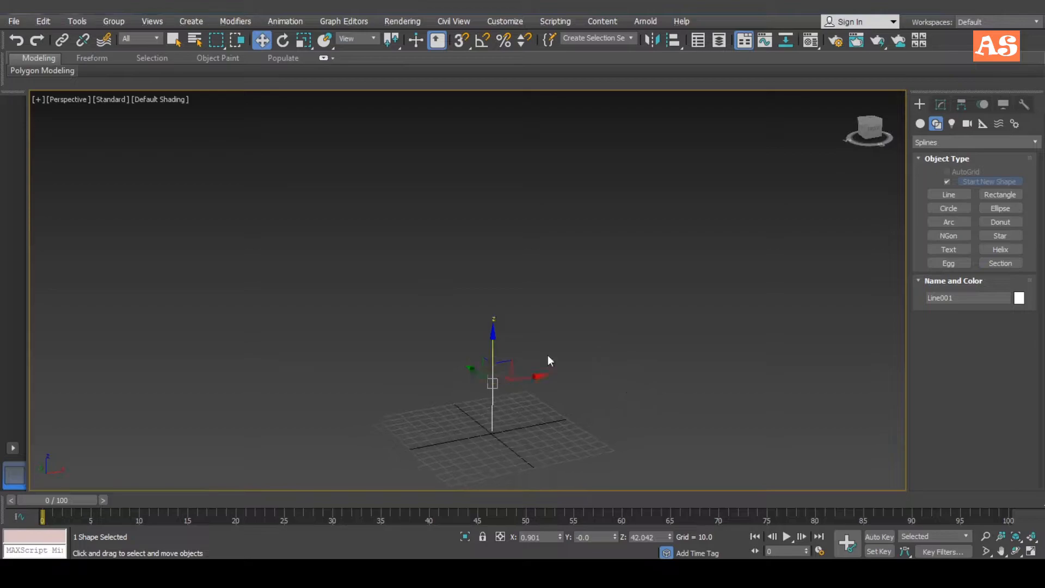
{"action": "left_click_drag", "start_coordinate": [496, 338], "coordinate": [496, 179]}
{"action": "middle_click_drag", "start_coordinate": [580, 265], "coordinate": [540, 291], "text": "alt"}
{"action": "scroll", "coordinate": [525, 283], "scroll_direction": "down", "scroll_amount": 3}
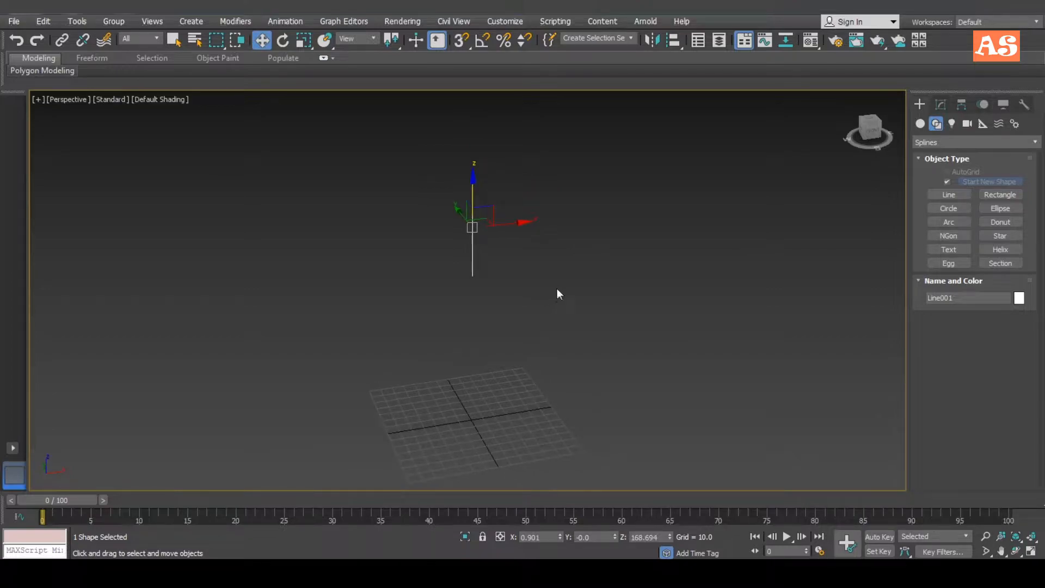
Enable pivot-only editing and shift the line's pivot along X to about 21.1.
{"action": "left_click", "coordinate": [961, 104]}
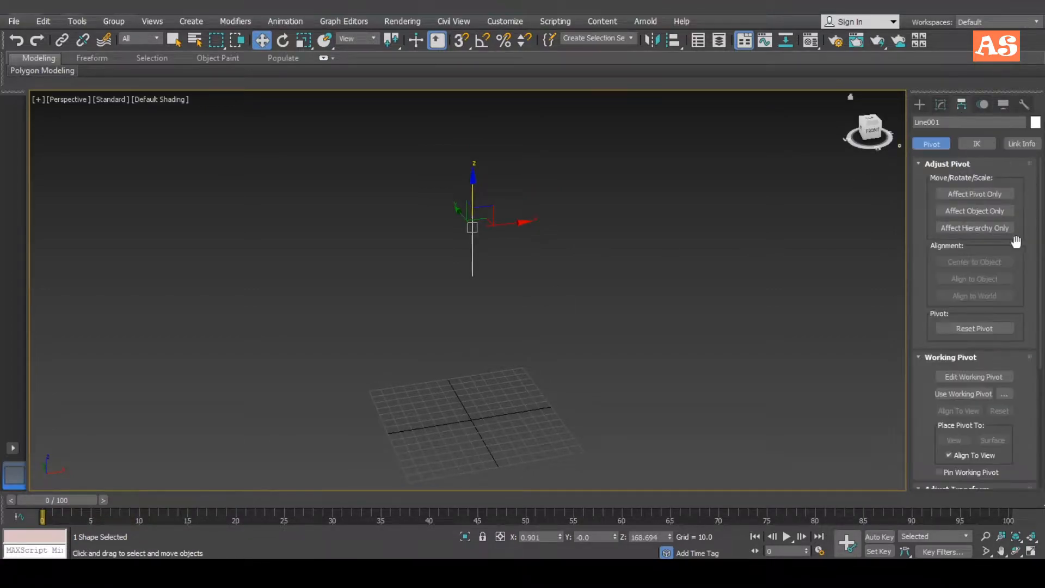
{"action": "left_click", "coordinate": [986, 194]}
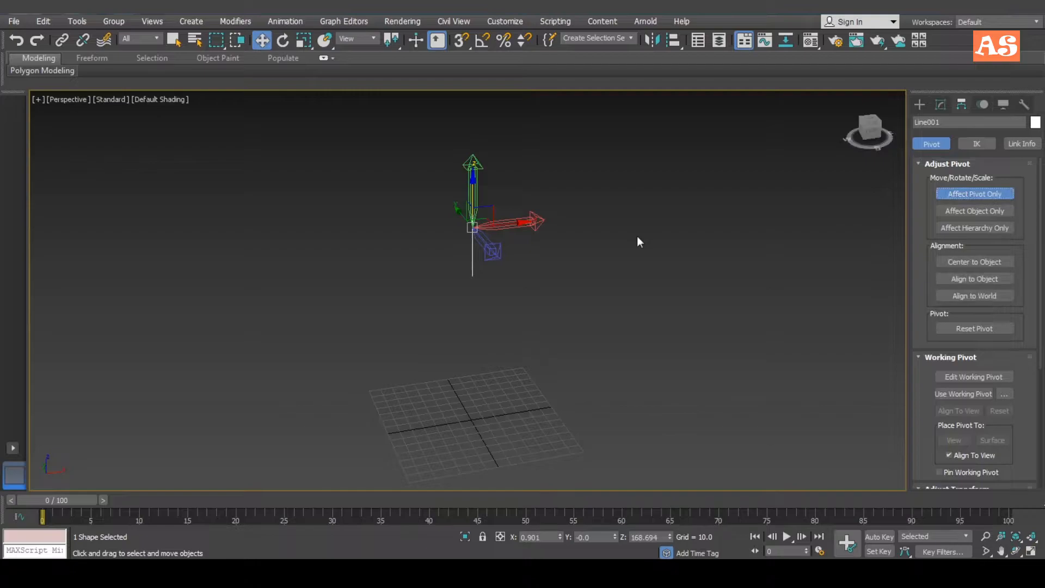
{"action": "left_click_drag", "start_coordinate": [509, 226], "coordinate": [532, 224]}
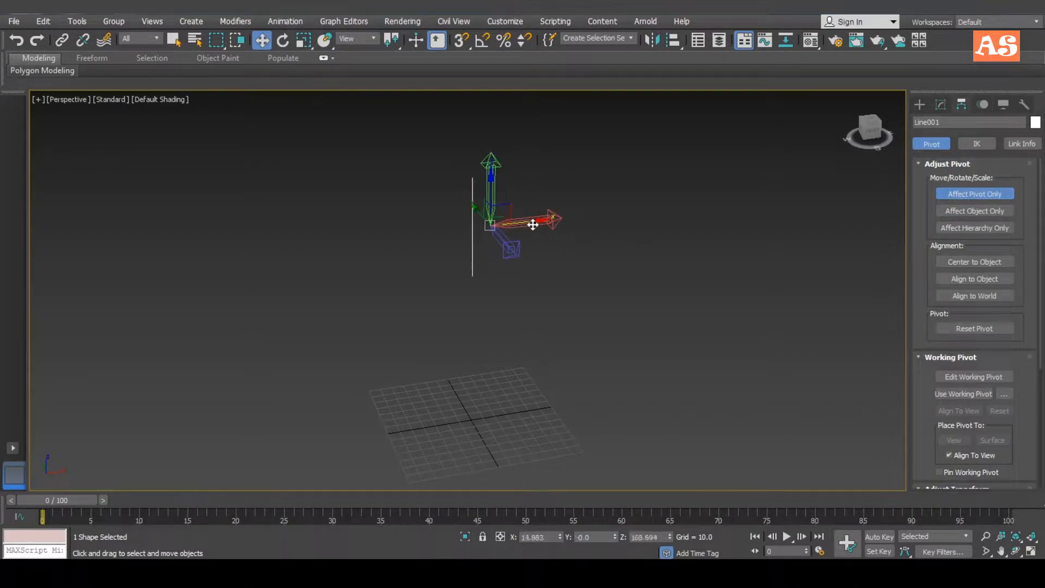
{"action": "right_click", "coordinate": [626, 202]}
{"action": "left_click", "coordinate": [641, 216]}
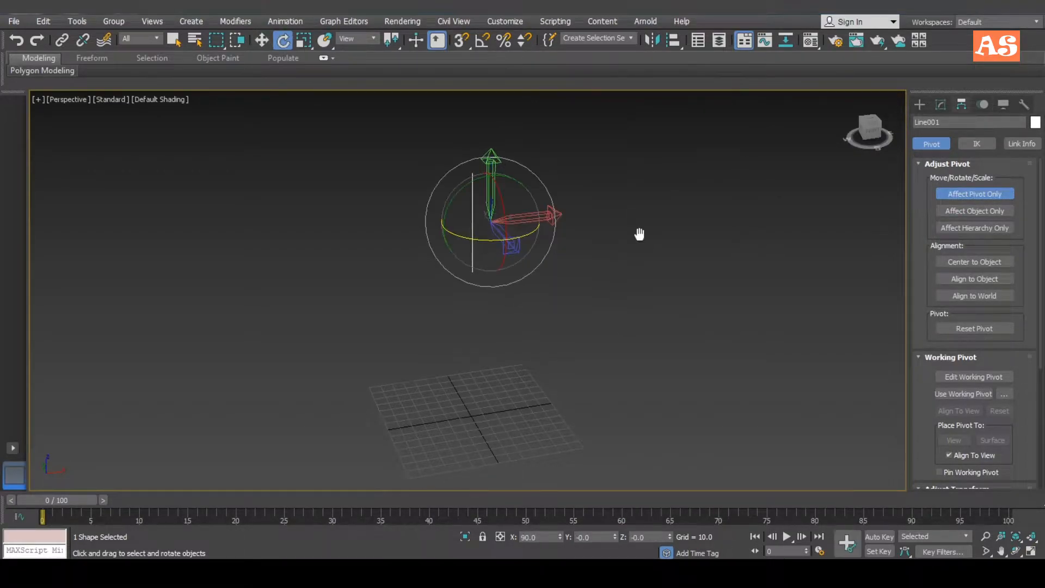
{"action": "key", "text": "w"}
{"action": "left_click_drag", "start_coordinate": [541, 217], "coordinate": [545, 217]}
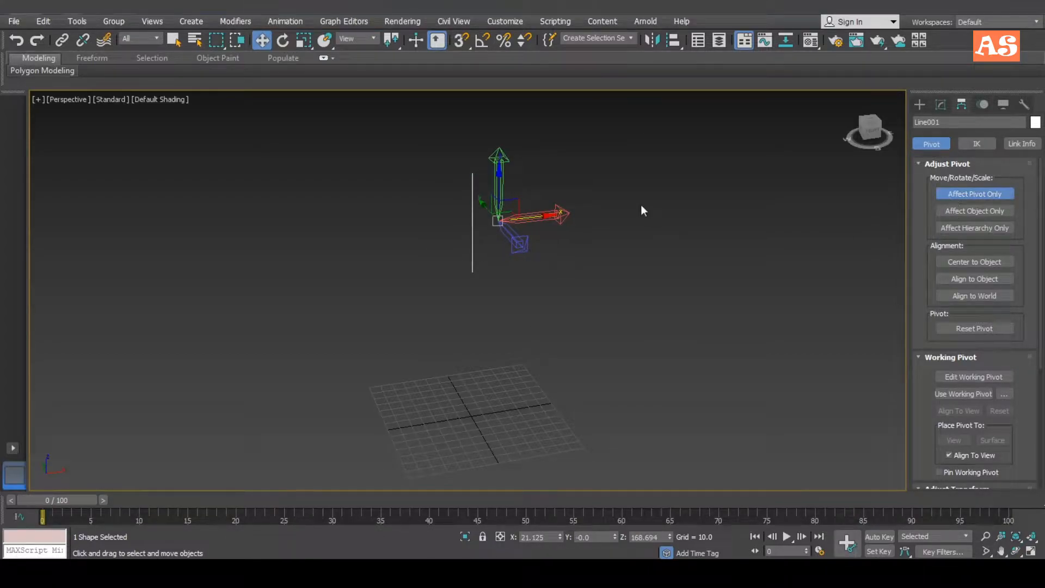
Snap the pivot to the line's upper vertex, offset it along X to about 19.2 and end pivot editing.
{"action": "left_click", "coordinate": [459, 43]}
{"action": "left_click_drag", "start_coordinate": [497, 217], "coordinate": [472, 174]}
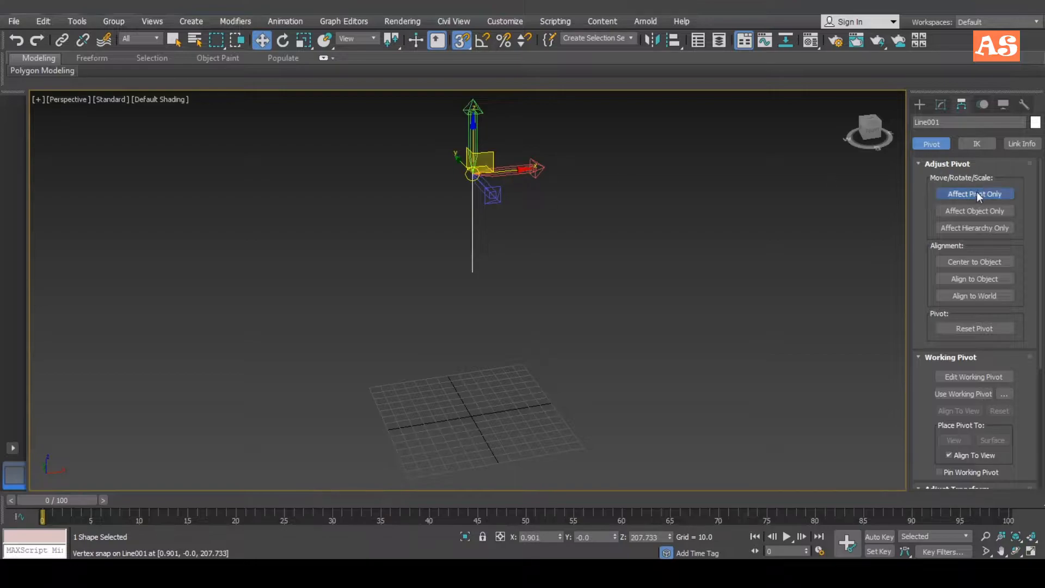
{"action": "left_click", "coordinate": [461, 42]}
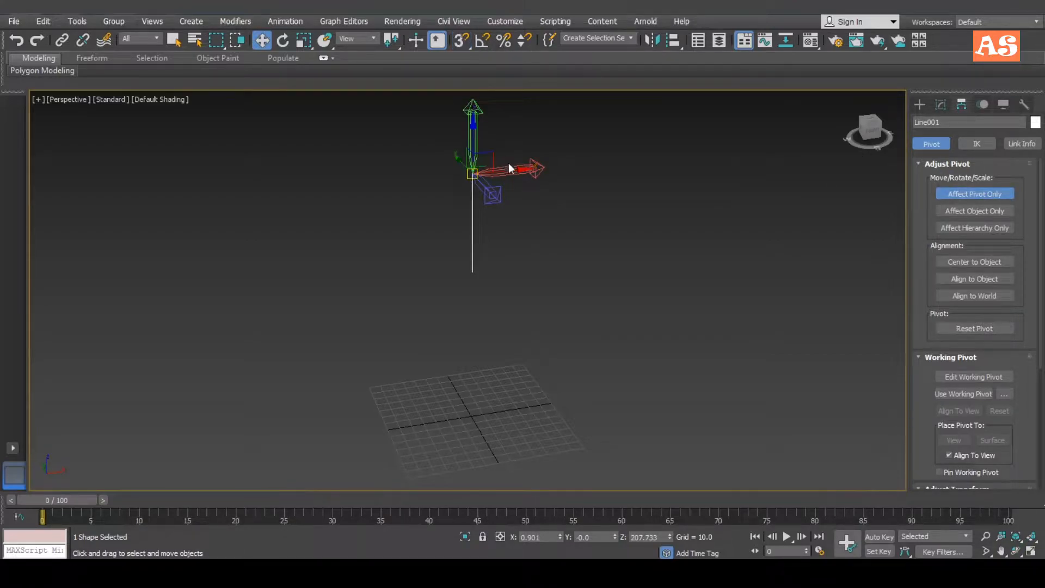
{"action": "left_click_drag", "start_coordinate": [516, 170], "coordinate": [545, 173]}
{"action": "left_click", "coordinate": [952, 190]}
{"action": "middle_click_drag", "start_coordinate": [643, 172], "coordinate": [547, 201], "text": "alt"}
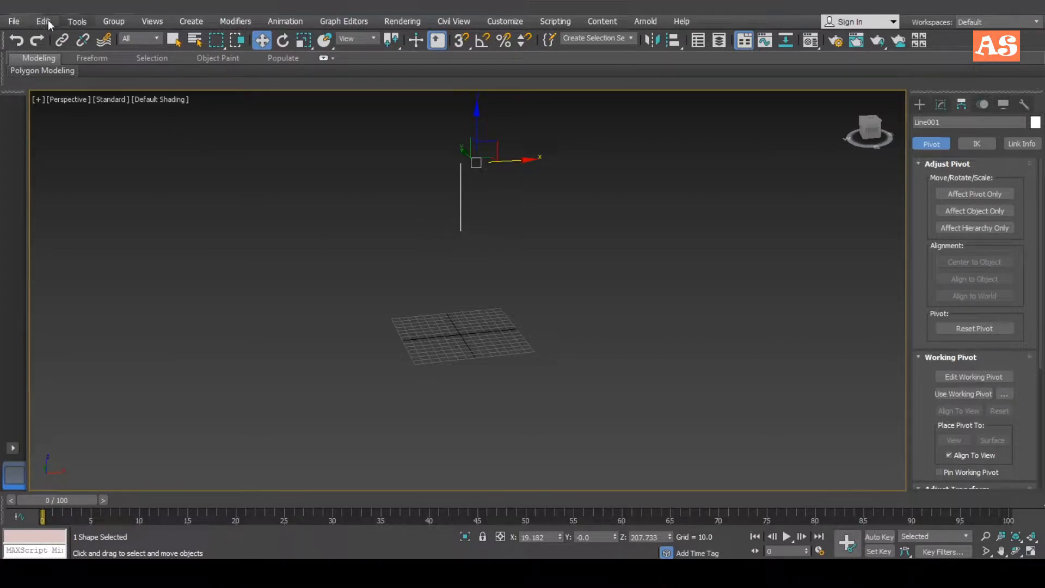
Open the Array tool for the line with the preview turned on, keeping the line visible.
{"action": "left_click", "coordinate": [77, 22]}
{"action": "left_click", "coordinate": [87, 271]}
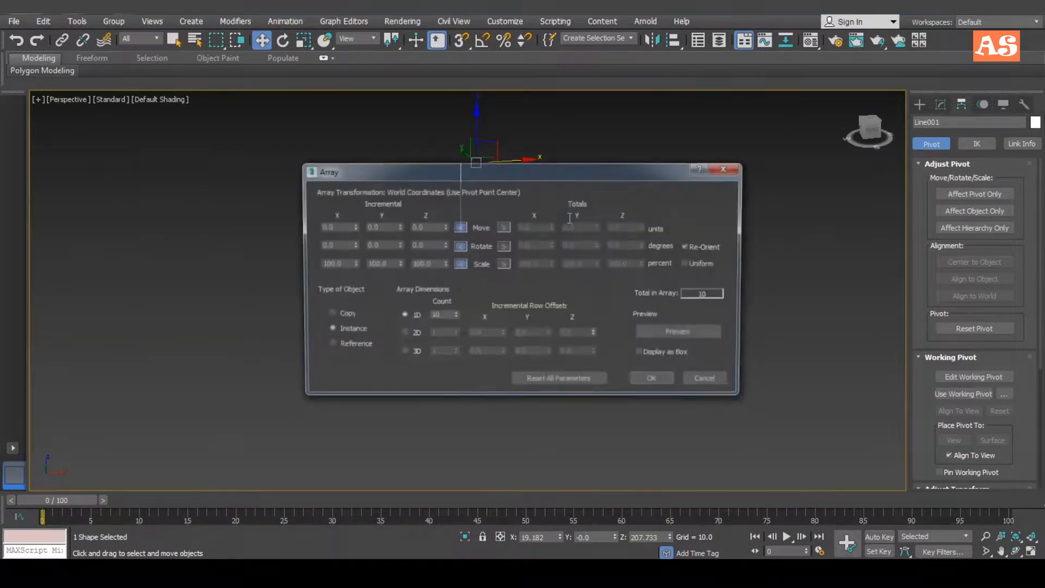
{"action": "left_click_drag", "start_coordinate": [540, 180], "coordinate": [381, 250]}
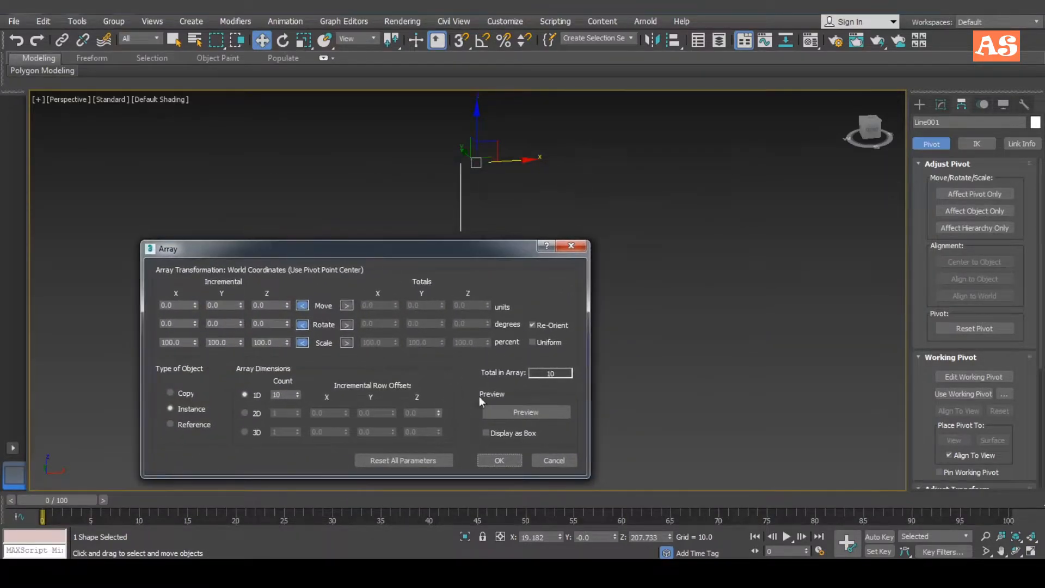
{"action": "left_click", "coordinate": [524, 411]}
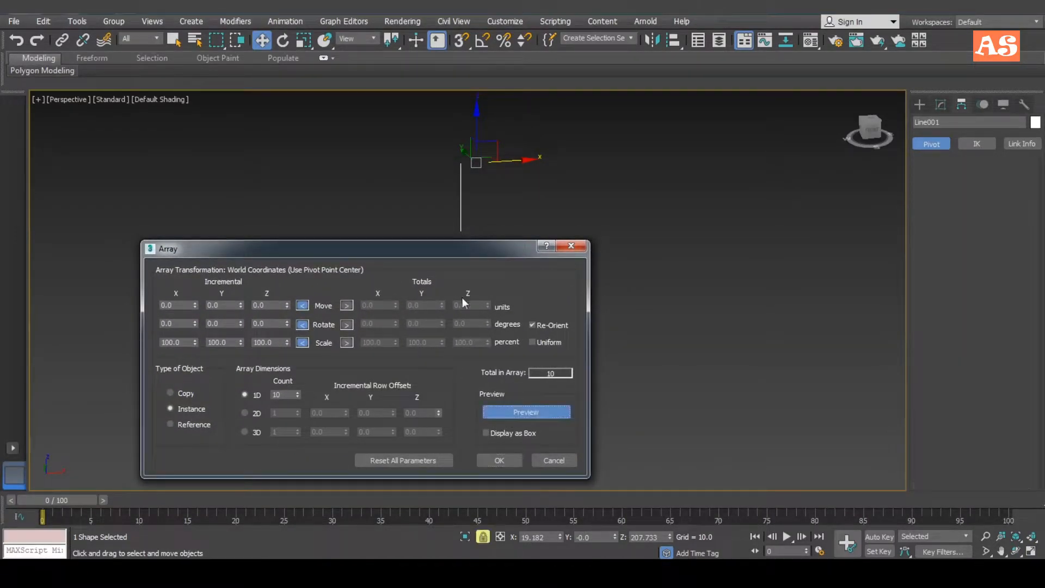
{"action": "left_click_drag", "start_coordinate": [454, 254], "coordinate": [441, 257]}
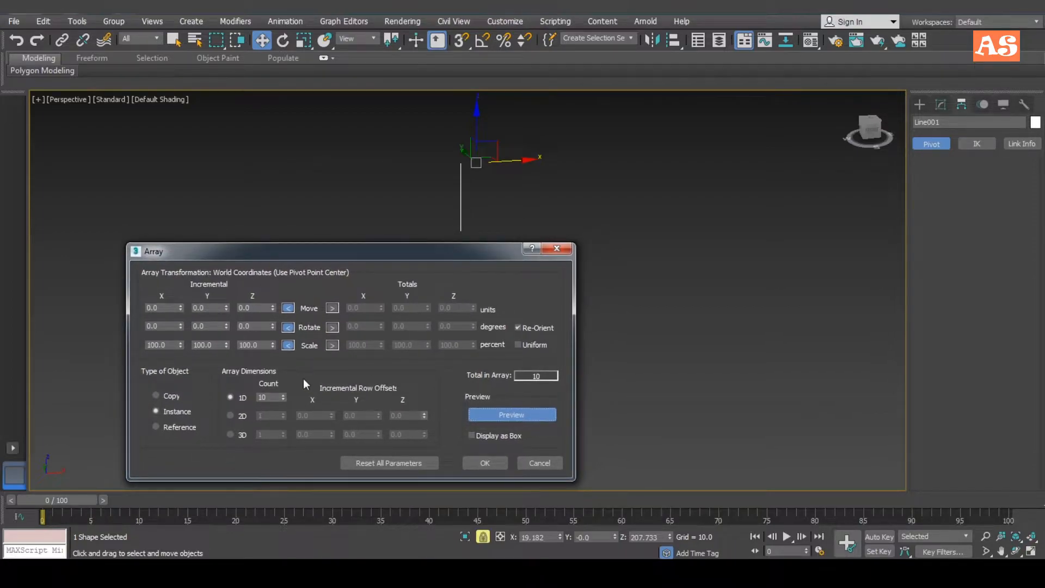
{"action": "left_click_drag", "start_coordinate": [293, 259], "coordinate": [294, 270]}
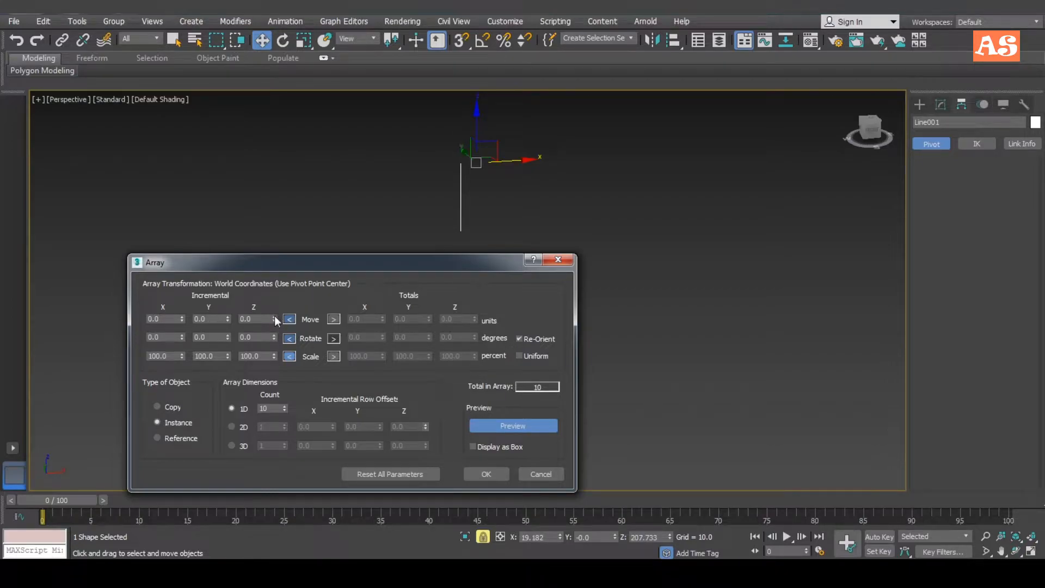
Set the array's incremental Z rotation to 22 degrees, keeping the Y move and the X and Y rotations at zero.
{"action": "left_click_drag", "start_coordinate": [228, 317], "coordinate": [227, 305]}
{"action": "right_click", "coordinate": [229, 318]}
{"action": "left_click_drag", "start_coordinate": [183, 338], "coordinate": [279, 323]}
{"action": "right_click", "coordinate": [182, 336]}
{"action": "right_click", "coordinate": [229, 337]}
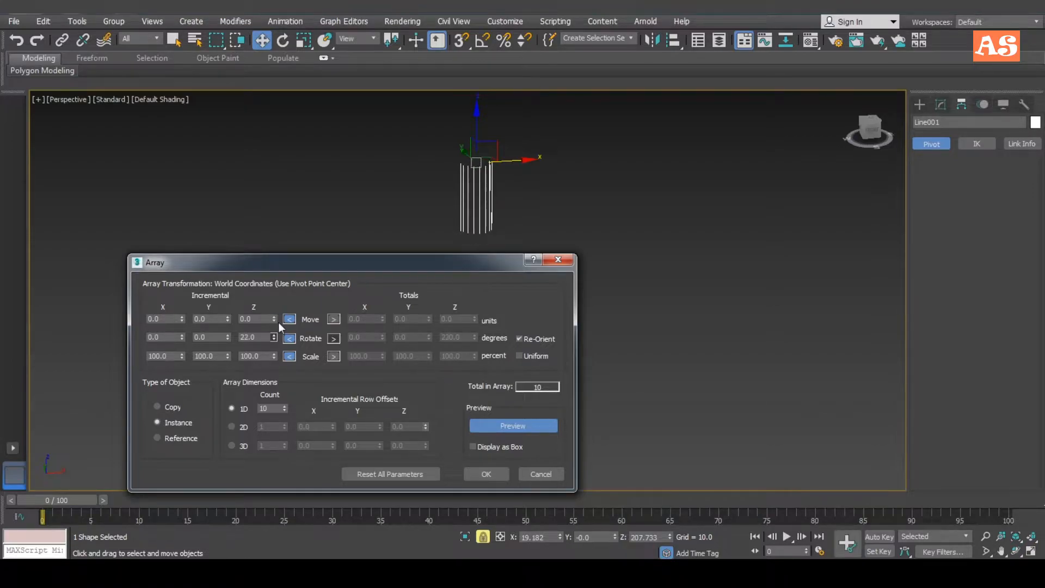
Set the array's 1D count to 16.
{"action": "left_click", "coordinate": [283, 407]}
{"action": "left_click", "coordinate": [284, 406]}
{"action": "left_click", "coordinate": [284, 406]}
{"action": "left_click", "coordinate": [284, 407]}
{"action": "left_click_drag", "start_coordinate": [358, 271], "coordinate": [367, 273]}
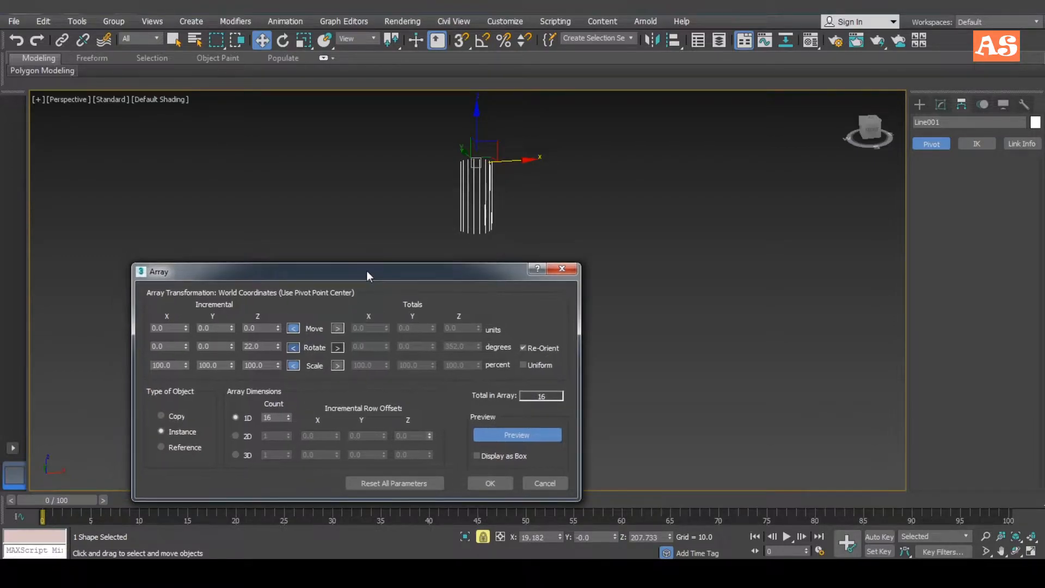
Try incremental X scale values of 101, 102 and 98 percent for the array.
{"action": "left_click", "coordinate": [186, 362]}
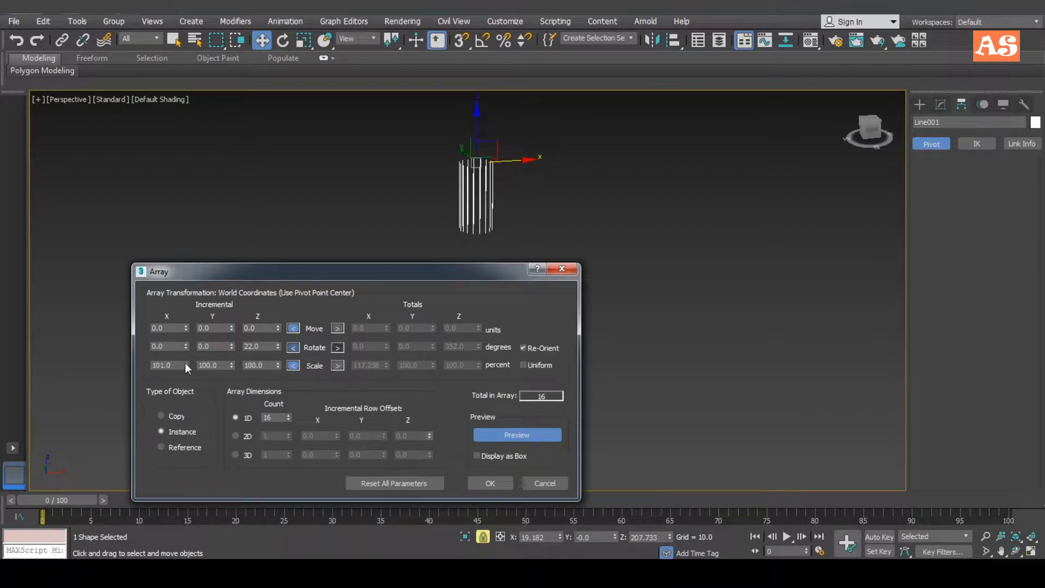
{"action": "double_click", "coordinate": [181, 366]}
{"action": "type", "text": "1"}
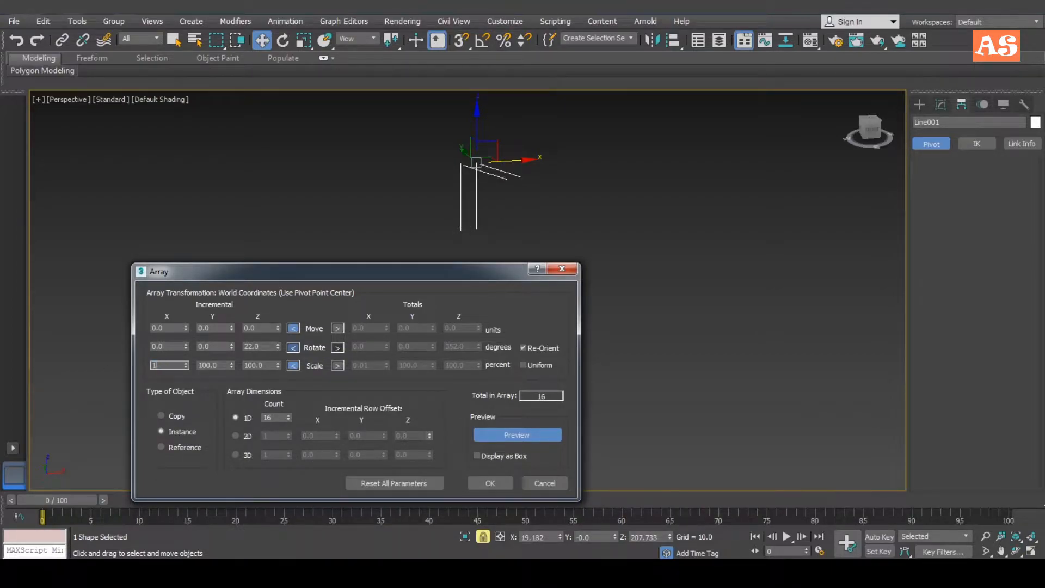
{"action": "type", "text": "00"}
{"action": "key", "text": "Return"}
{"action": "mouse_move", "coordinate": [185, 363]}
{"action": "left_mouse_down"}
{"action": "mouse_move", "coordinate": [180, 370]}
{"action": "mouse_move", "coordinate": [185, 360]}
{"action": "left_mouse_up"}
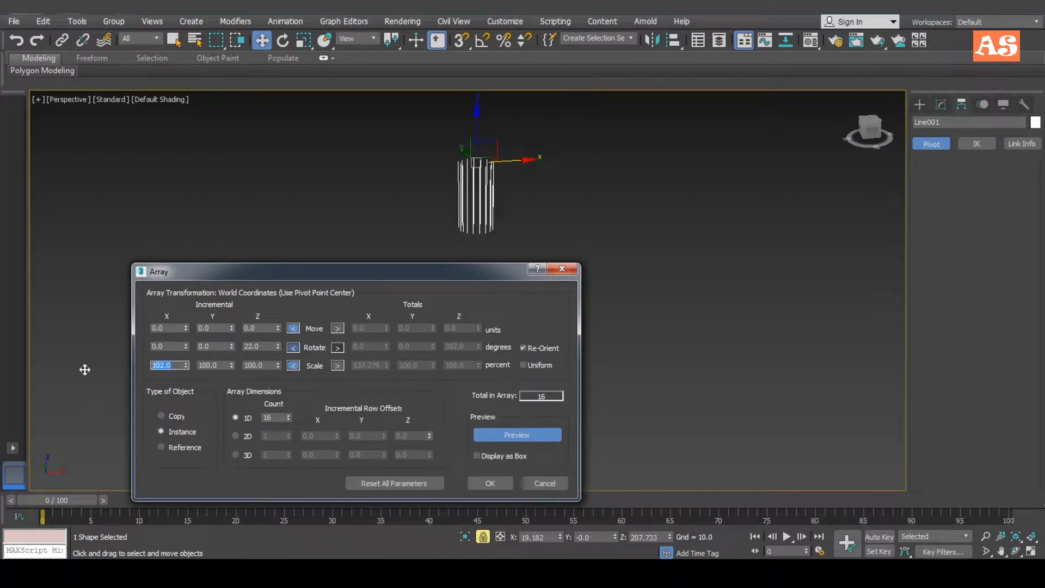
{"action": "type", "text": "98"}
{"action": "key", "text": "Return"}
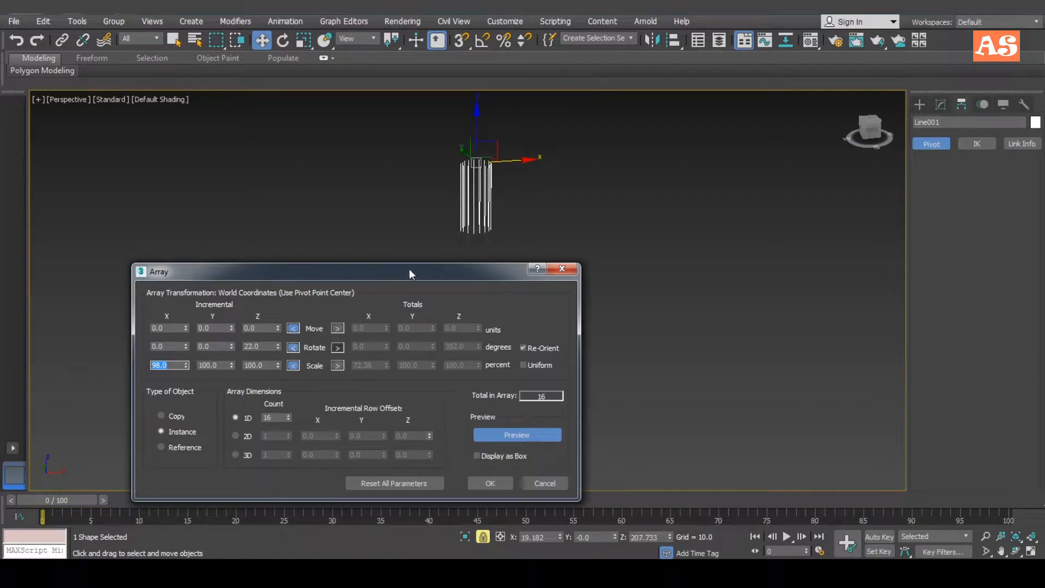
Set the array's incremental X scale to 97 percent.
{"action": "middle_click_drag", "start_coordinate": [531, 233], "coordinate": [733, 296], "text": "alt"}
{"action": "scroll", "coordinate": [646, 298], "scroll_direction": "up", "scroll_amount": 3}
{"action": "middle_click_drag", "start_coordinate": [646, 298], "coordinate": [690, 327]}
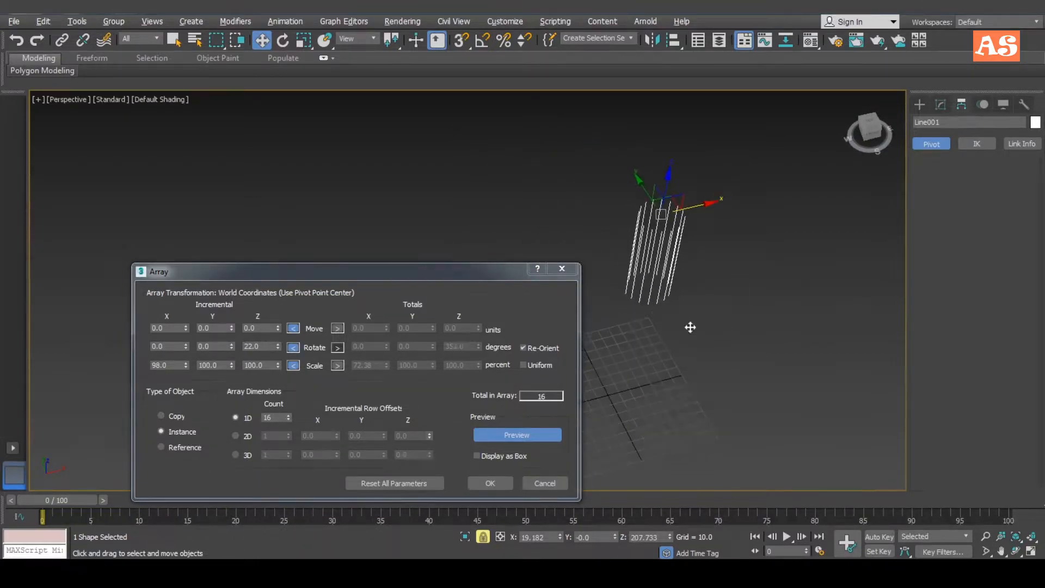
{"action": "left_click_drag", "start_coordinate": [342, 270], "coordinate": [299, 173]}
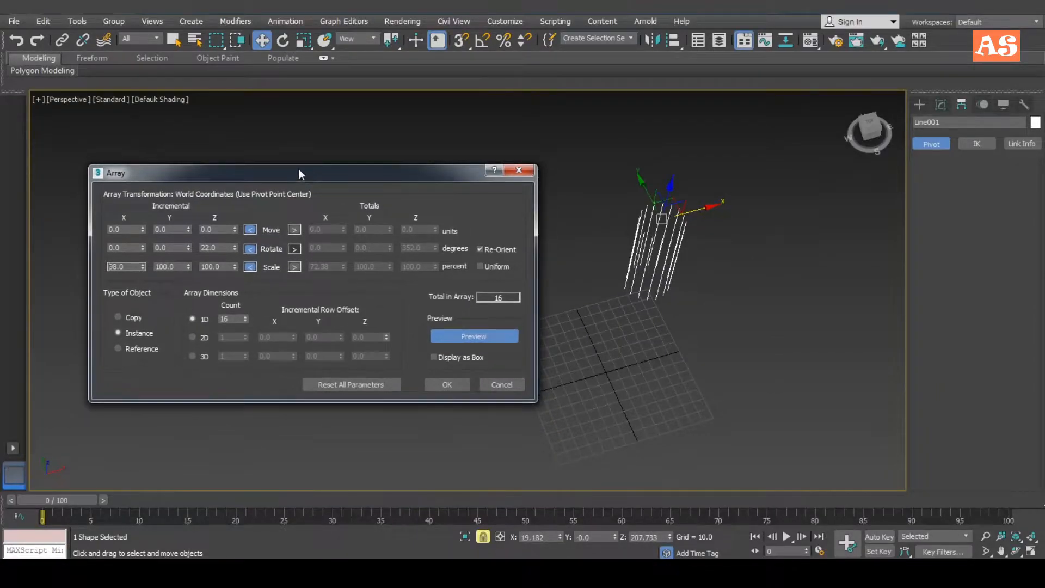
{"action": "double_click", "coordinate": [130, 266]}
{"action": "type", "text": "97"}
{"action": "key", "text": "Return"}
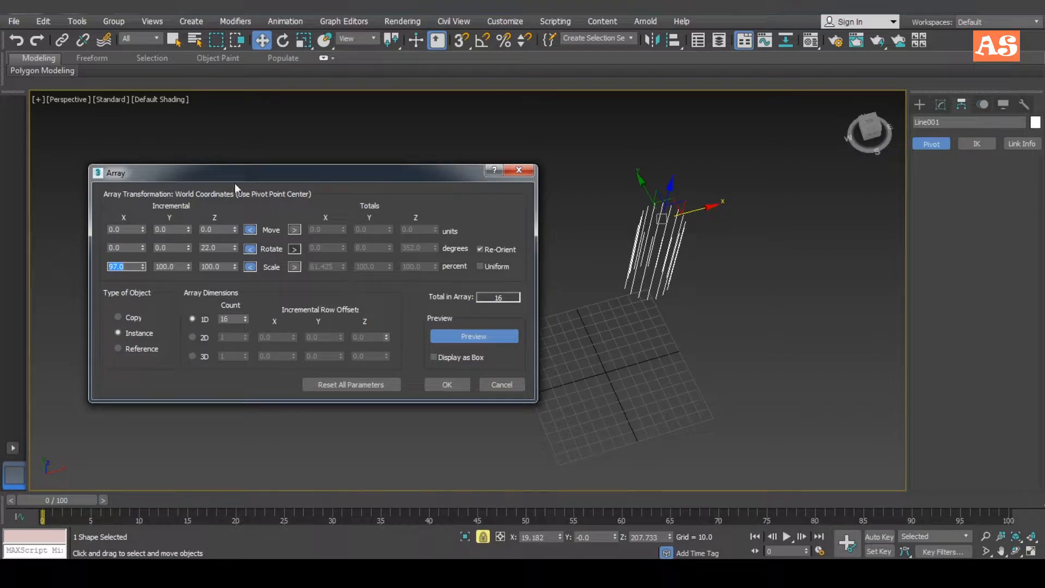
Set the array's incremental X scale to 95 percent.
{"action": "left_click_drag", "start_coordinate": [246, 173], "coordinate": [236, 178]}
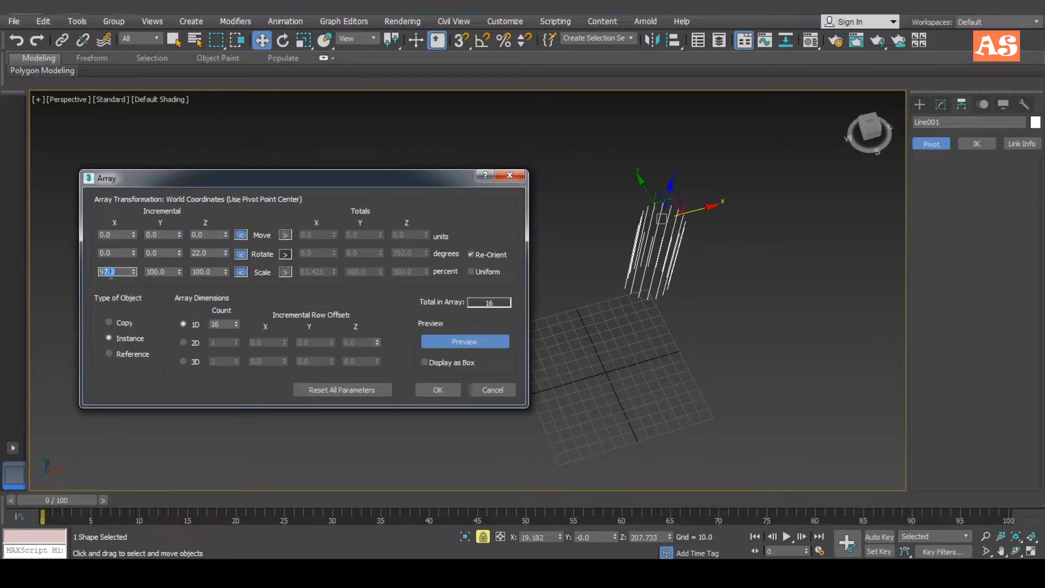
{"action": "type", "text": "95"}
{"action": "key", "text": "Return"}
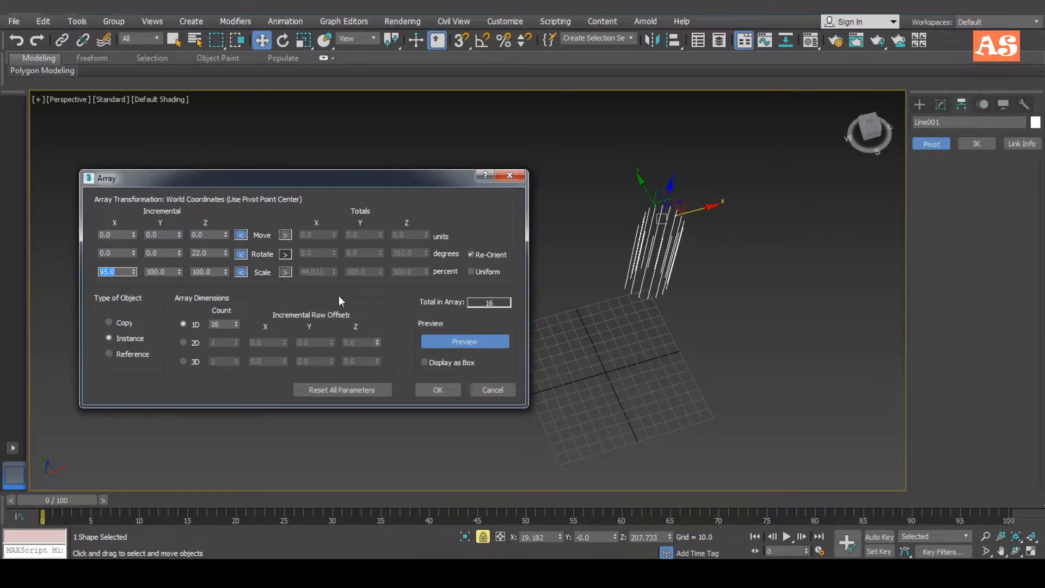
Set the array's incremental Z scale to 103 percent.
{"action": "middle_click_drag", "start_coordinate": [723, 293], "coordinate": [721, 234], "text": "alt"}
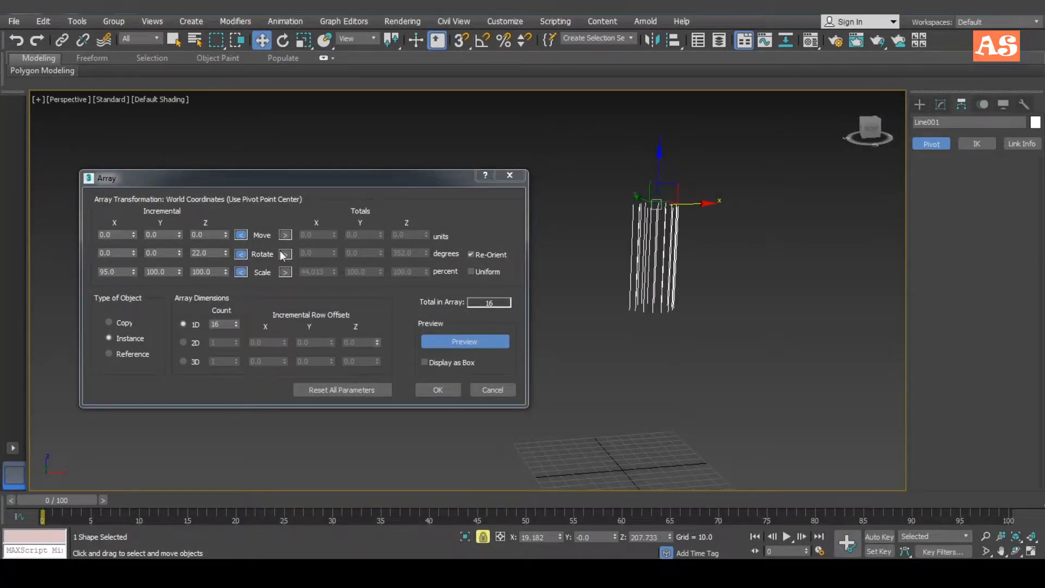
{"action": "mouse_move", "coordinate": [225, 269]}
{"action": "left_mouse_down"}
{"action": "mouse_move", "coordinate": [224, 258]}
{"action": "mouse_move", "coordinate": [226, 270]}
{"action": "left_mouse_up"}
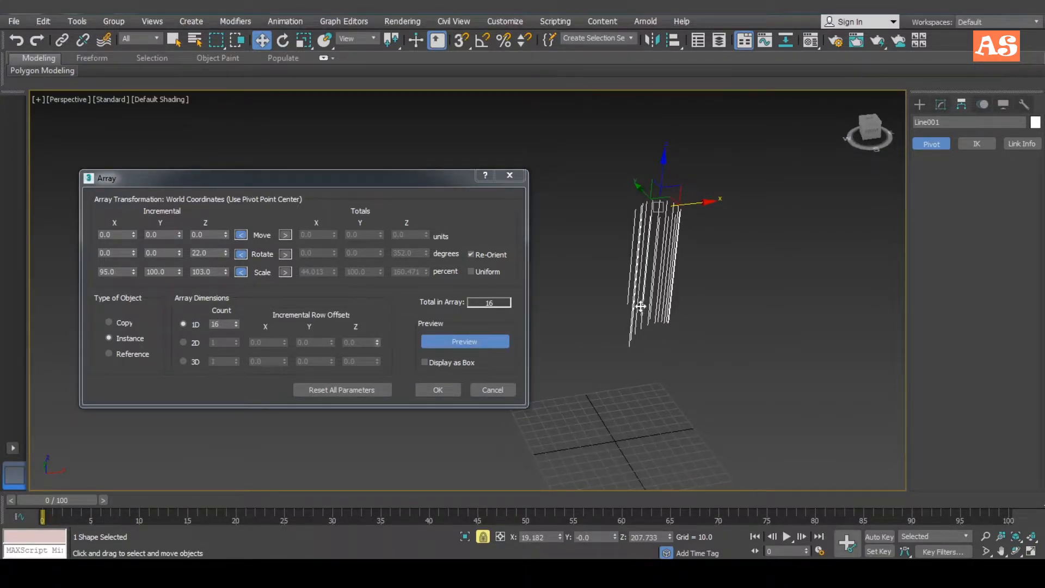
{"action": "mouse_move", "coordinate": [694, 314]}
{"action": "middle_mouse_down", "text": "alt"}
{"action": "mouse_move", "coordinate": [690, 361]}
{"action": "mouse_move", "coordinate": [683, 331]}
{"action": "middle_mouse_up", "text": "alt"}
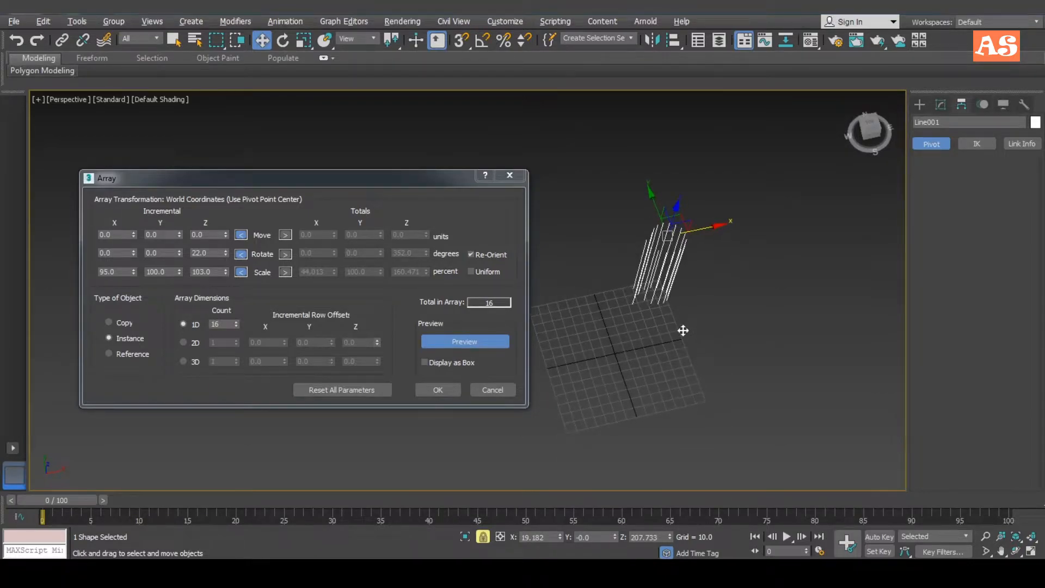
Increase the array's 1D count to 100 and check the result from the side.
{"action": "left_click", "coordinate": [235, 321]}
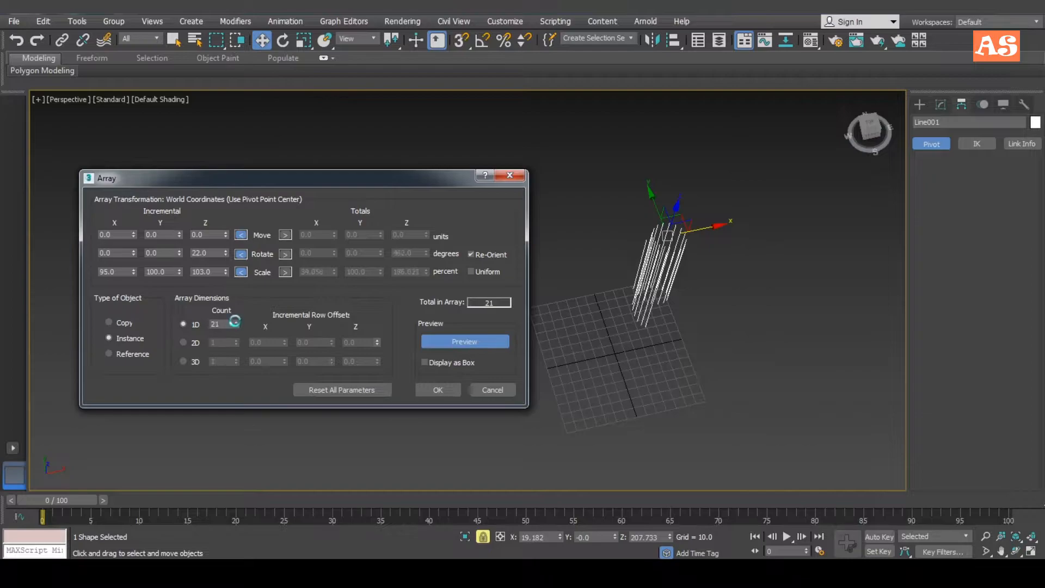
{"action": "left_click", "coordinate": [235, 321]}
{"action": "mouse_move", "coordinate": [235, 326]}
{"action": "left_mouse_down"}
{"action": "mouse_move", "coordinate": [240, 291]}
{"action": "mouse_move", "coordinate": [225, 325]}
{"action": "left_mouse_up"}
{"action": "type", "text": "100"}
{"action": "key", "text": "Return"}
{"action": "middle_click_drag", "start_coordinate": [645, 348], "coordinate": [672, 256], "text": "alt"}
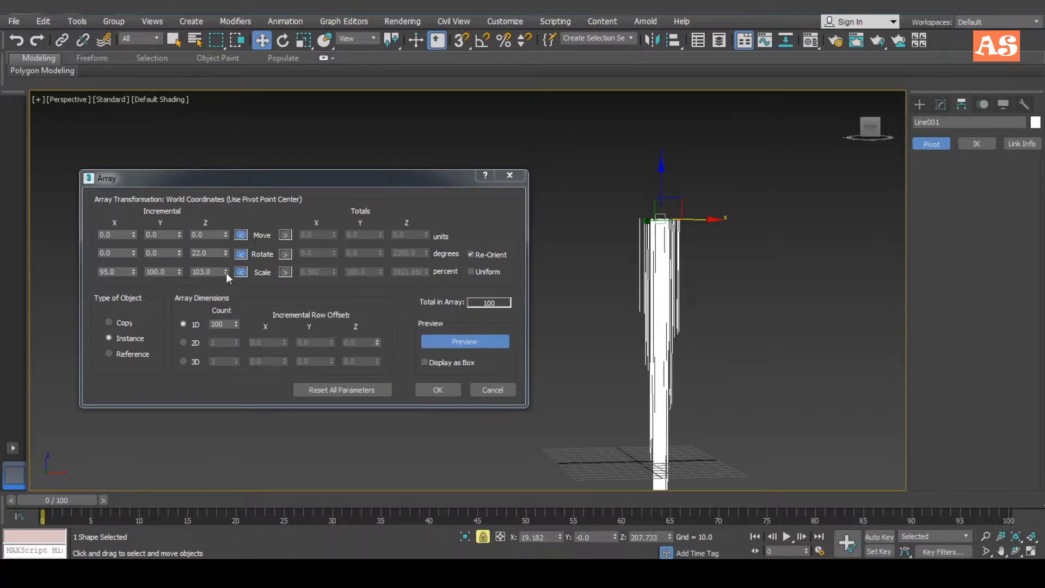
Try a 78-degree incremental Z rotation for the array and return the value to 22 degrees.
{"action": "left_click_drag", "start_coordinate": [225, 254], "coordinate": [227, 217]}
{"action": "middle_click_drag", "start_coordinate": [705, 331], "coordinate": [702, 226]}
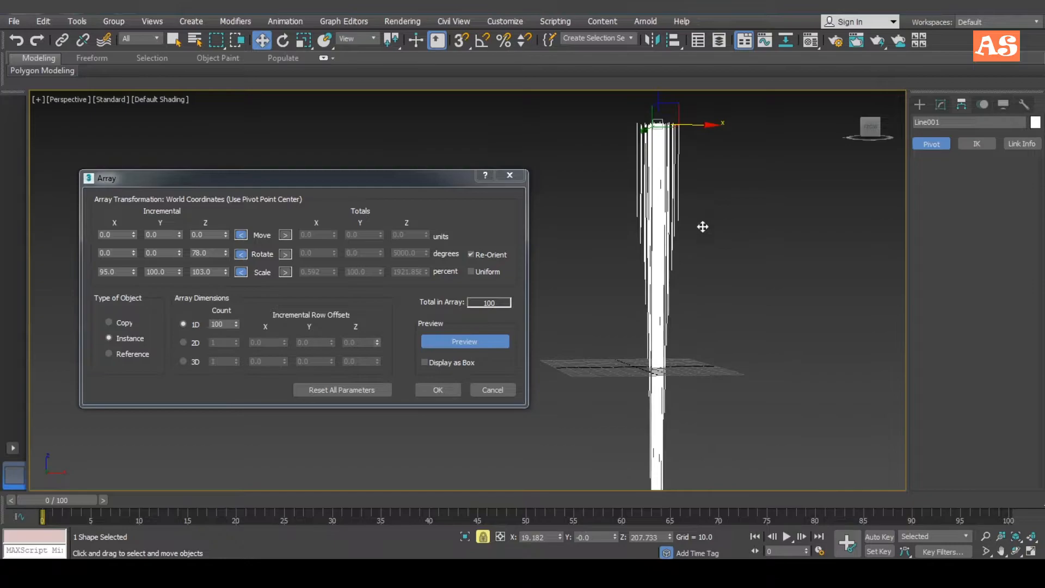
{"action": "double_click", "coordinate": [216, 252]}
{"action": "type", "text": "22"}
{"action": "key", "text": "Return"}
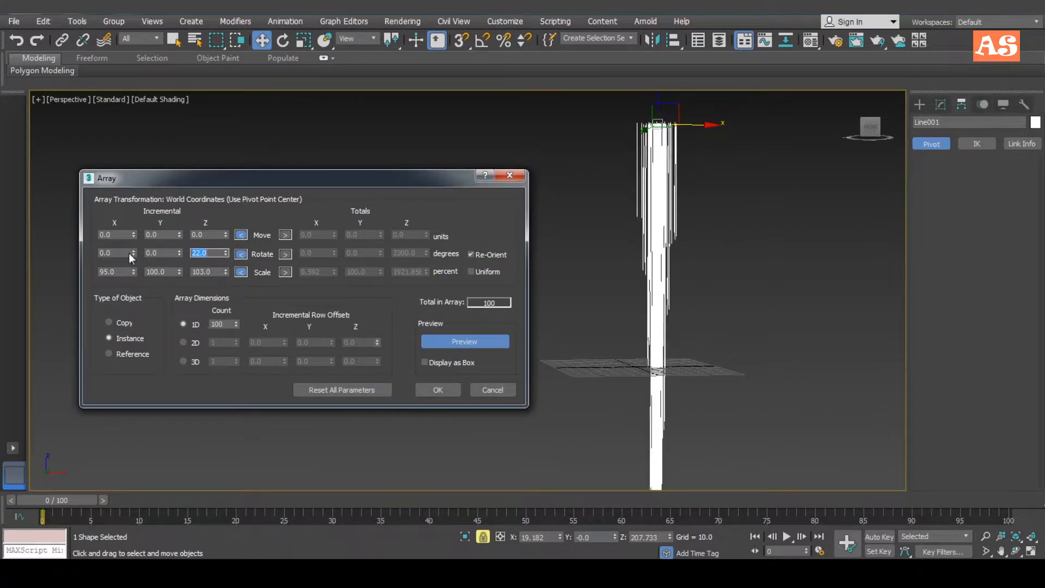
Set the array's incremental Z scale to 101 percent.
{"action": "left_click", "coordinate": [226, 272]}
{"action": "left_click", "coordinate": [226, 273]}
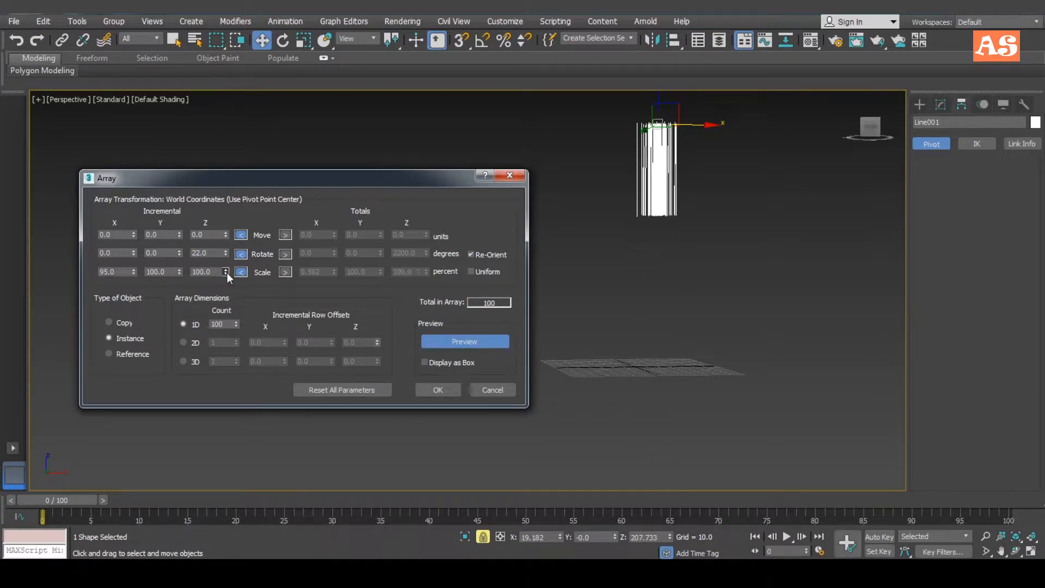
{"action": "left_click", "coordinate": [228, 271]}
{"action": "left_click_drag", "start_coordinate": [228, 271], "coordinate": [227, 273]}
{"action": "left_click", "coordinate": [227, 270]}
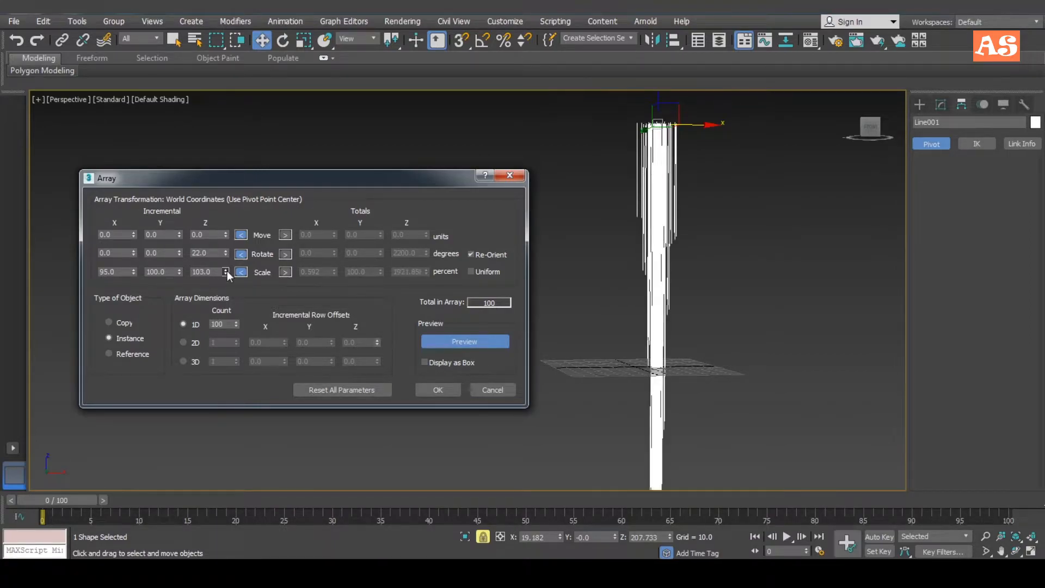
{"action": "type", "text": "101"}
{"action": "key", "text": "Return"}
{"action": "middle_click_drag", "start_coordinate": [650, 262], "coordinate": [701, 267], "text": "alt"}
{"action": "scroll", "coordinate": [647, 268], "scroll_direction": "up", "scroll_amount": 3}
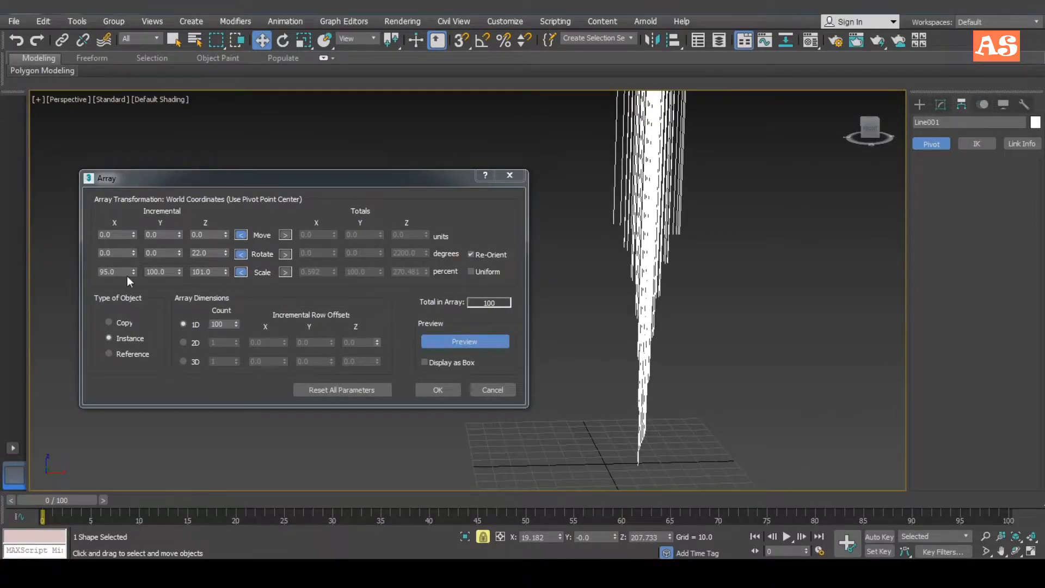
Set the array's incremental X scale to 97 percent and create the array.
{"action": "left_click_drag", "start_coordinate": [129, 274], "coordinate": [75, 279]}
{"action": "type", "text": "98"}
{"action": "key", "text": "Return"}
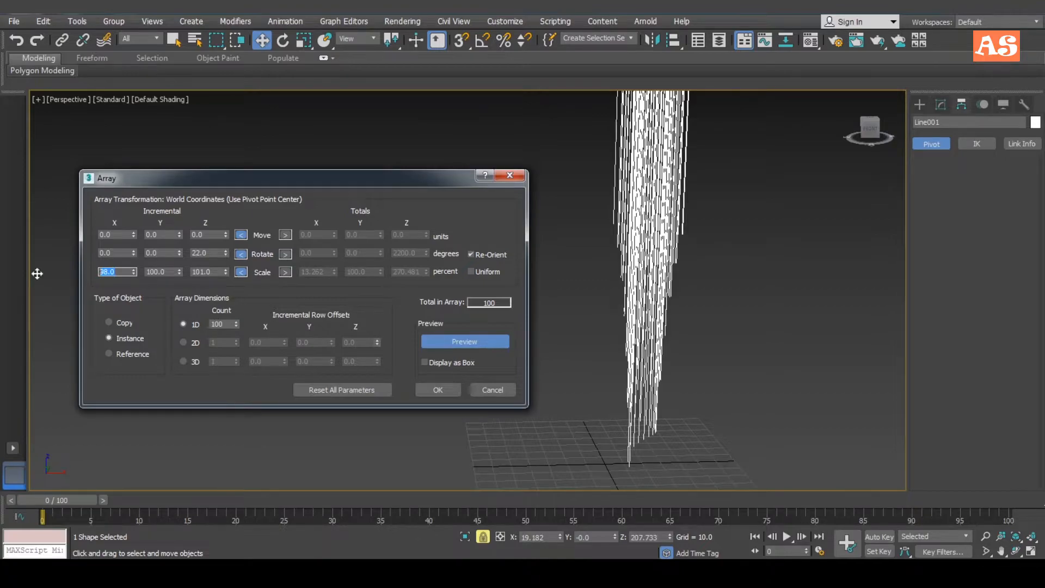
{"action": "type", "text": "97"}
{"action": "key", "text": "Return"}
{"action": "middle_click_drag", "start_coordinate": [637, 261], "coordinate": [463, 346], "text": "alt"}
{"action": "left_click", "coordinate": [439, 390]}
{"action": "middle_click_drag", "start_coordinate": [463, 346], "coordinate": [478, 259], "text": "alt"}
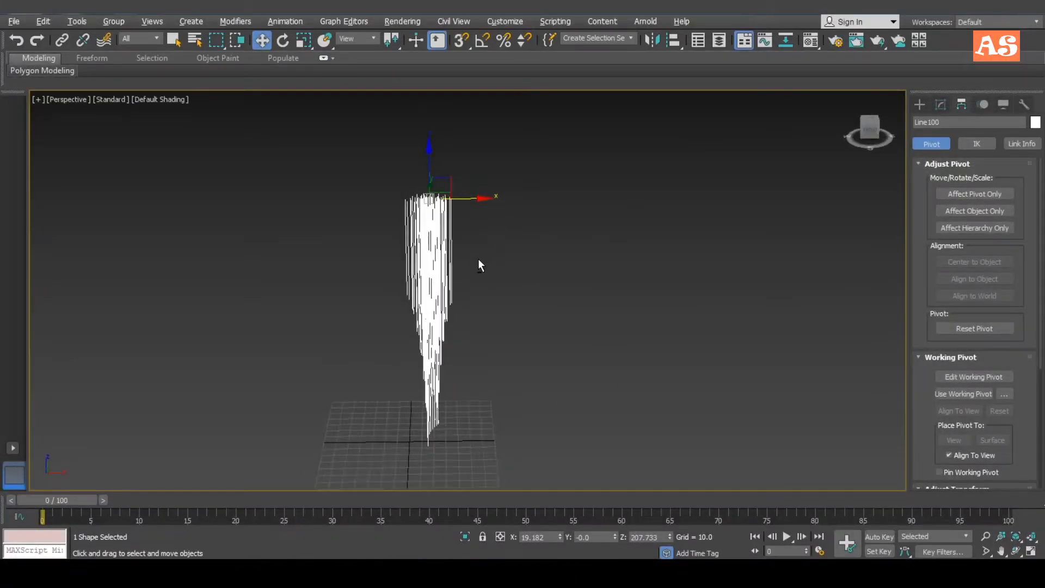
Select a single line in the arrayed cluster and convert it to an editable spline.
{"action": "left_click", "coordinate": [945, 106]}
{"action": "middle_click_drag", "start_coordinate": [521, 247], "coordinate": [560, 233], "text": "alt"}
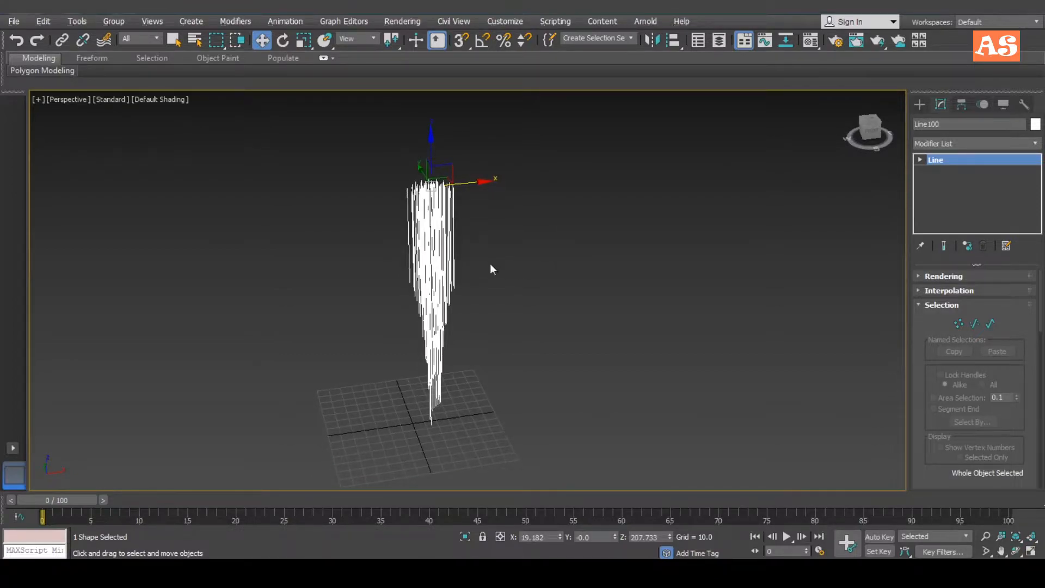
{"action": "left_click", "coordinate": [628, 233]}
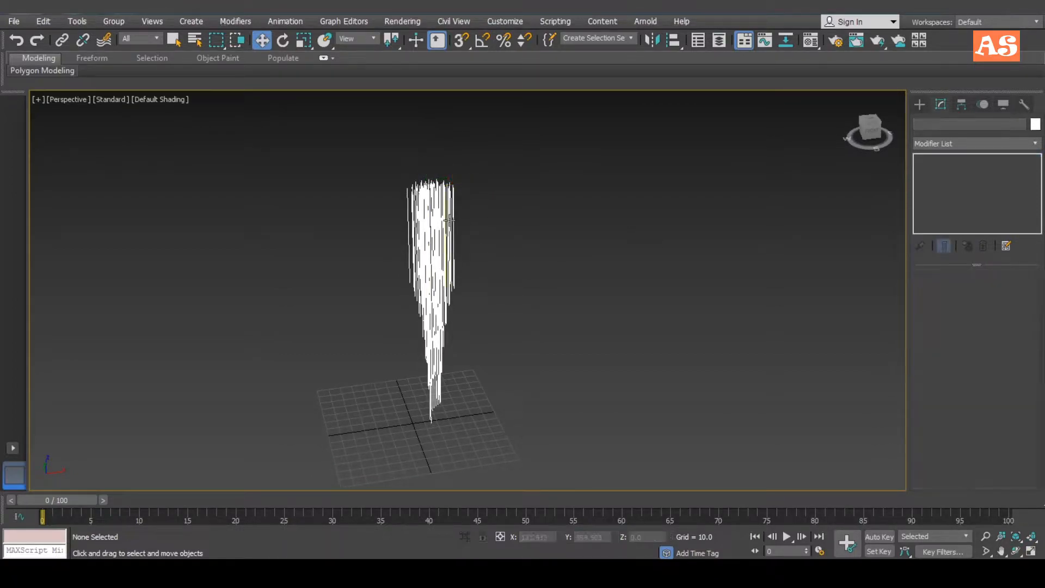
{"action": "left_click", "coordinate": [447, 221]}
{"action": "middle_click_drag", "start_coordinate": [504, 215], "coordinate": [514, 223], "text": "alt"}
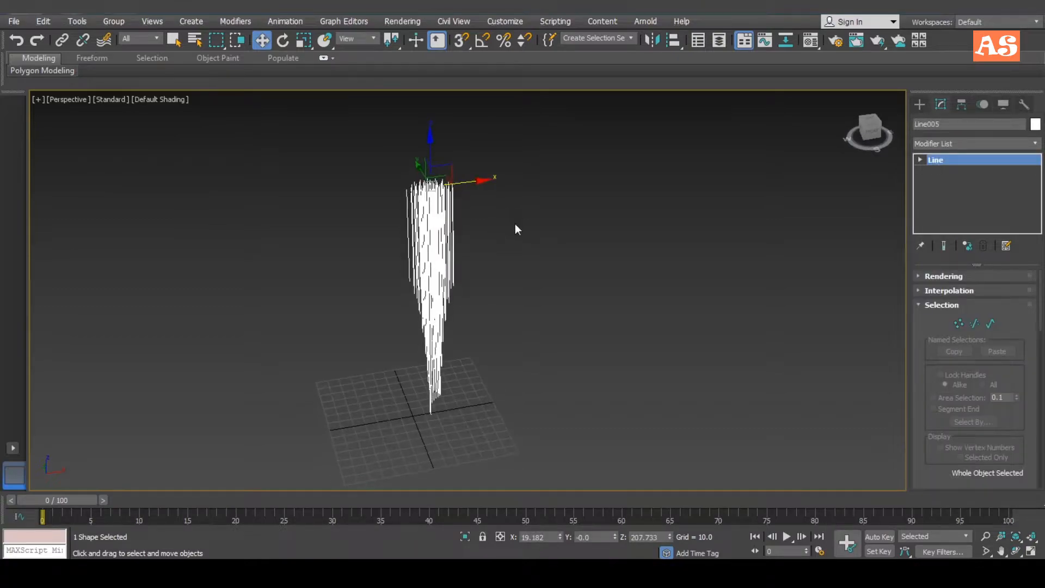
{"action": "left_click", "coordinate": [576, 205]}
{"action": "left_click", "coordinate": [409, 224]}
{"action": "middle_click_drag", "start_coordinate": [593, 244], "coordinate": [608, 226]}
{"action": "right_click", "coordinate": [589, 203]}
{"action": "mouse_move", "coordinate": [642, 337]}
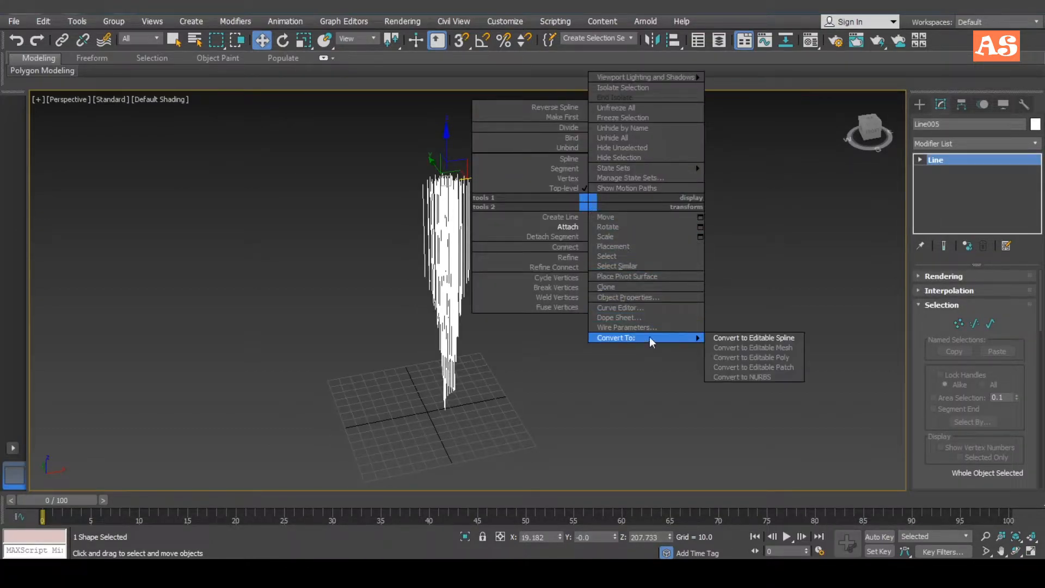
{"action": "left_click", "coordinate": [766, 335]}
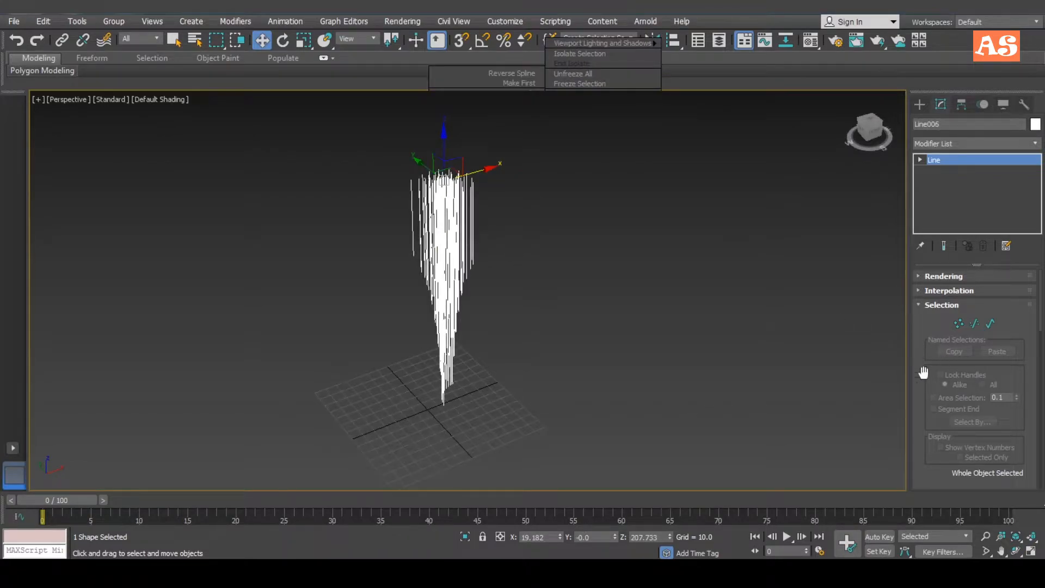
Attach all the other lines in the list, Line001 through Line100, to the converted spline and end the attach mode.
{"action": "scroll", "coordinate": [925, 353], "scroll_direction": "down", "scroll_amount": 5}
{"action": "scroll", "coordinate": [920, 388], "scroll_direction": "down", "scroll_amount": 2}
{"action": "left_click", "coordinate": [948, 358]}
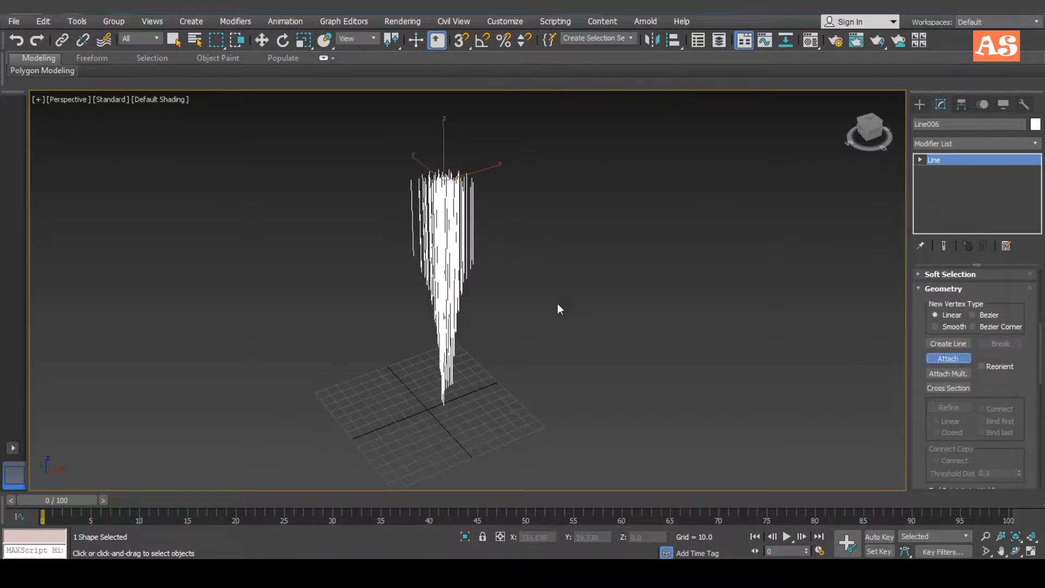
{"action": "left_click", "coordinate": [950, 374]}
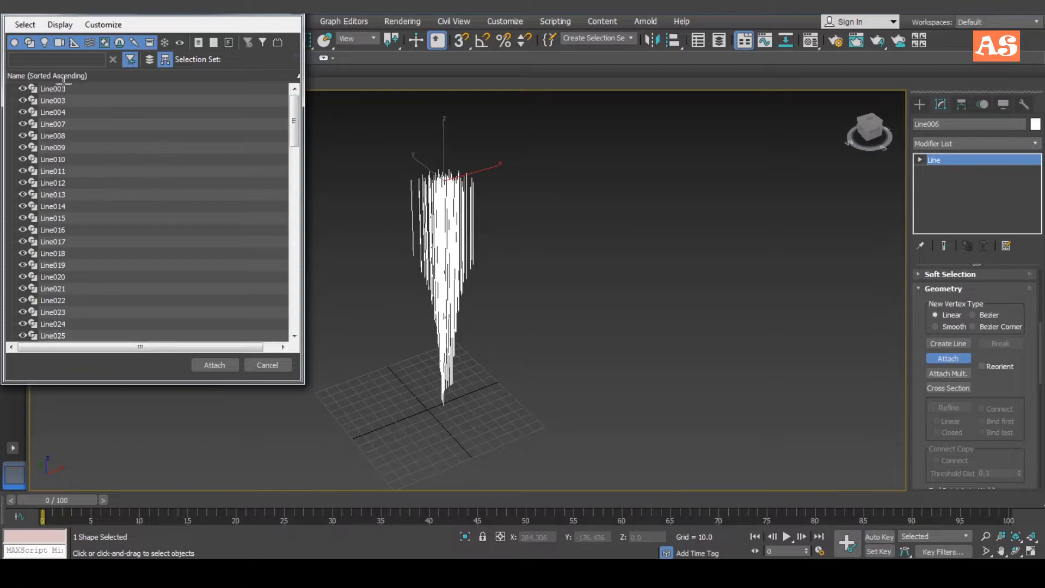
{"action": "scroll", "coordinate": [66, 250], "scroll_direction": "down", "scroll_amount": 11}
{"action": "scroll", "coordinate": [53, 289], "scroll_direction": "down", "scroll_amount": 14}
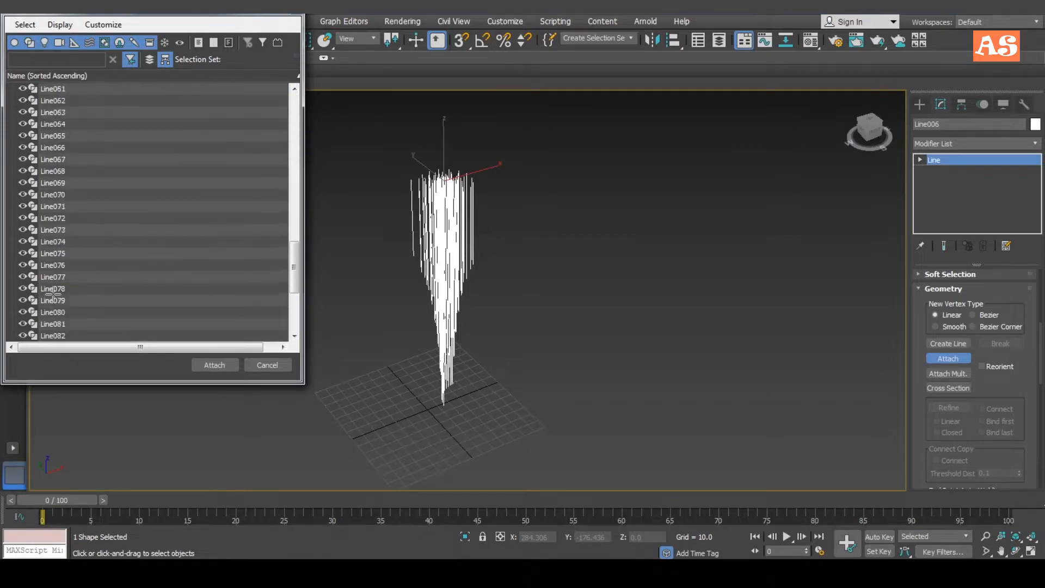
{"action": "left_click", "coordinate": [63, 335], "text": "shift"}
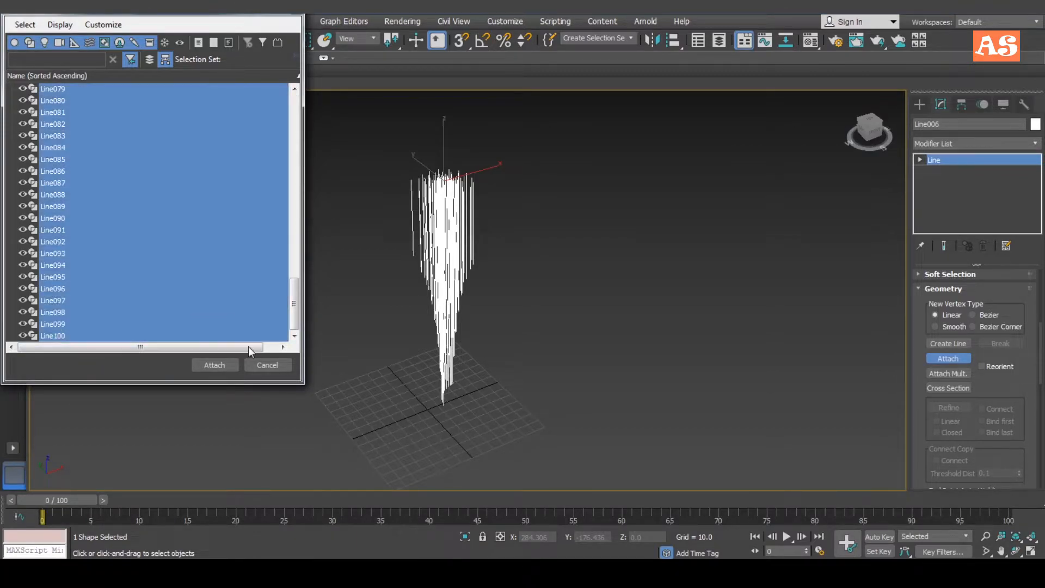
{"action": "left_click", "coordinate": [217, 365]}
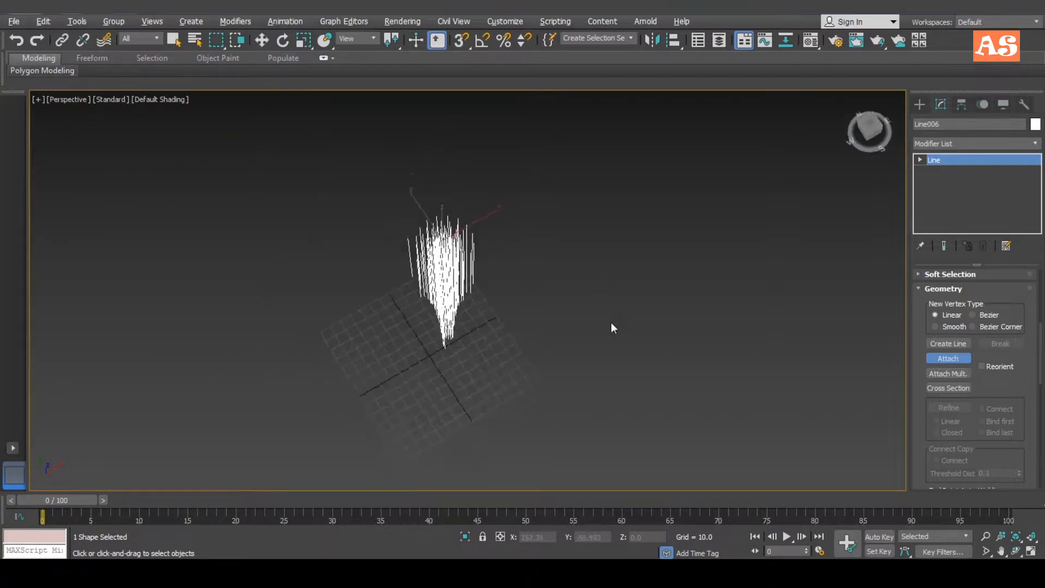
{"action": "right_click", "coordinate": [644, 187]}
{"action": "right_click", "coordinate": [644, 187]}
{"action": "left_click", "coordinate": [662, 199]}
Inspect the combined spline's vertices by selecting the whole upper row, and return to object level.
{"action": "left_click", "coordinate": [920, 159]}
{"action": "left_click", "coordinate": [945, 171]}
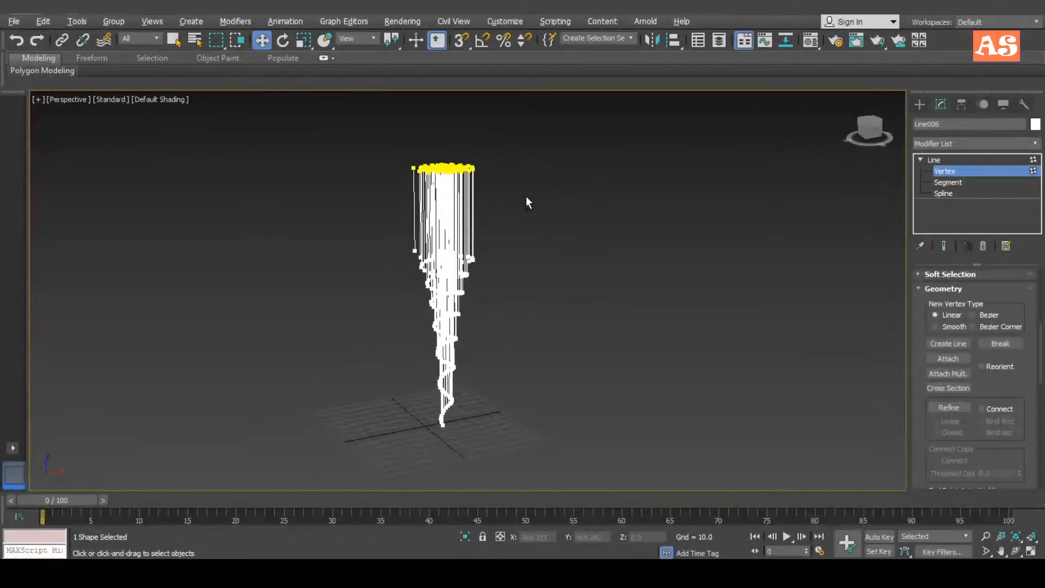
{"action": "left_click_drag", "start_coordinate": [497, 140], "coordinate": [432, 208]}
{"action": "middle_click_drag", "start_coordinate": [432, 208], "coordinate": [464, 215], "text": "alt"}
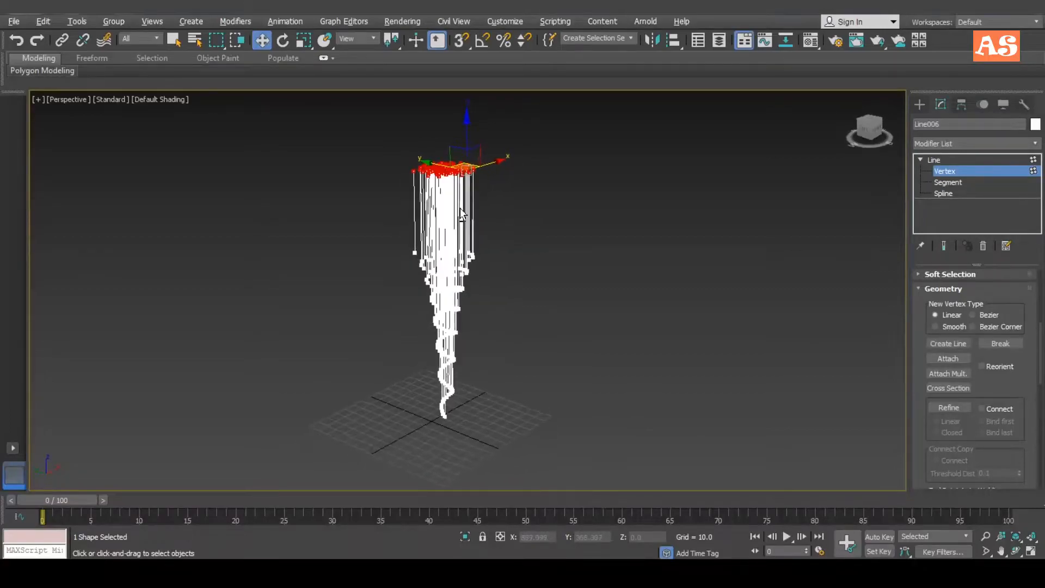
{"action": "left_click", "coordinate": [938, 160]}
{"action": "middle_click_drag", "start_coordinate": [594, 231], "coordinate": [575, 216], "text": "alt"}
{"action": "left_click", "coordinate": [920, 103]}
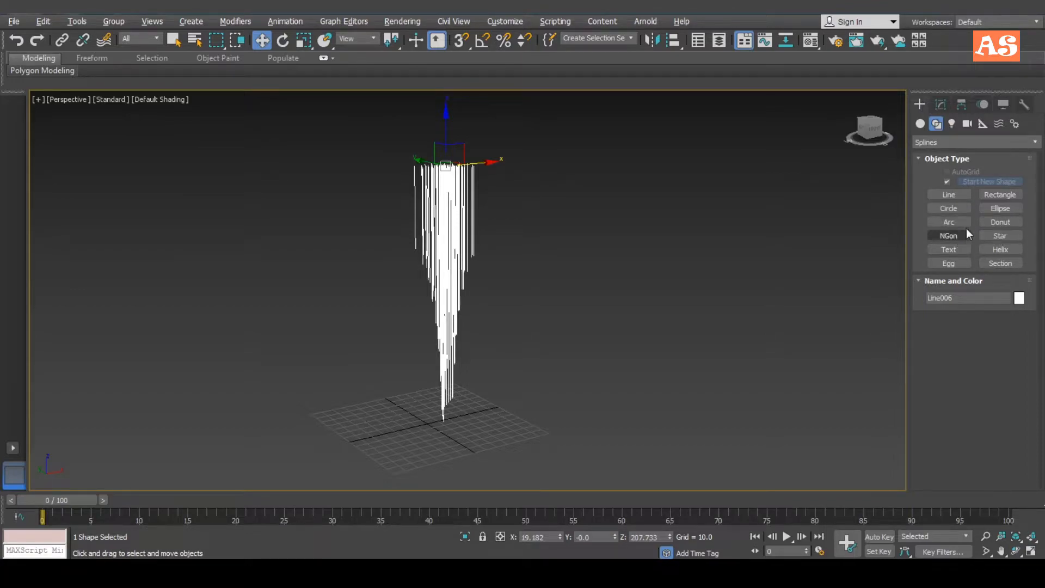
{"action": "left_click", "coordinate": [961, 235]}
{"action": "middle_click_drag", "start_coordinate": [511, 384], "coordinate": [534, 291]}
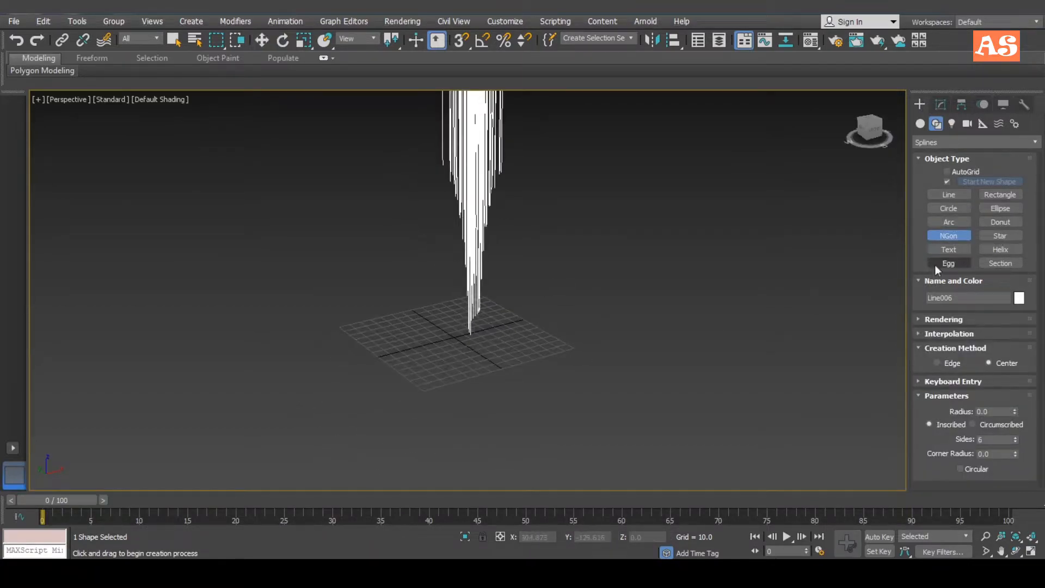
{"action": "middle_click_drag", "start_coordinate": [815, 243], "coordinate": [786, 290]}
Create a geosphere with a radius of about 4.6 on the ground beside the line cluster.
{"action": "left_click", "coordinate": [919, 126]}
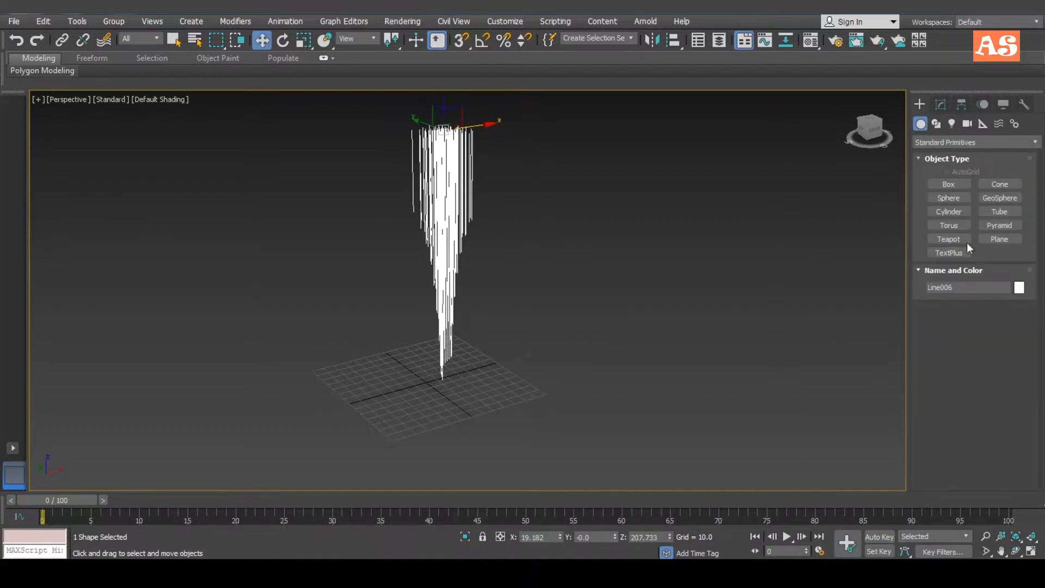
{"action": "left_click", "coordinate": [1002, 200]}
{"action": "middle_click_drag", "start_coordinate": [580, 339], "coordinate": [553, 284]}
{"action": "left_click_drag", "start_coordinate": [527, 322], "coordinate": [530, 325]}
{"action": "right_click", "coordinate": [620, 285]}
{"action": "right_click", "coordinate": [621, 283]}
{"action": "left_click", "coordinate": [633, 296]}
{"action": "middle_click_drag", "start_coordinate": [629, 363], "coordinate": [632, 345]}
{"action": "scroll", "coordinate": [540, 307], "scroll_direction": "up", "scroll_amount": 6}
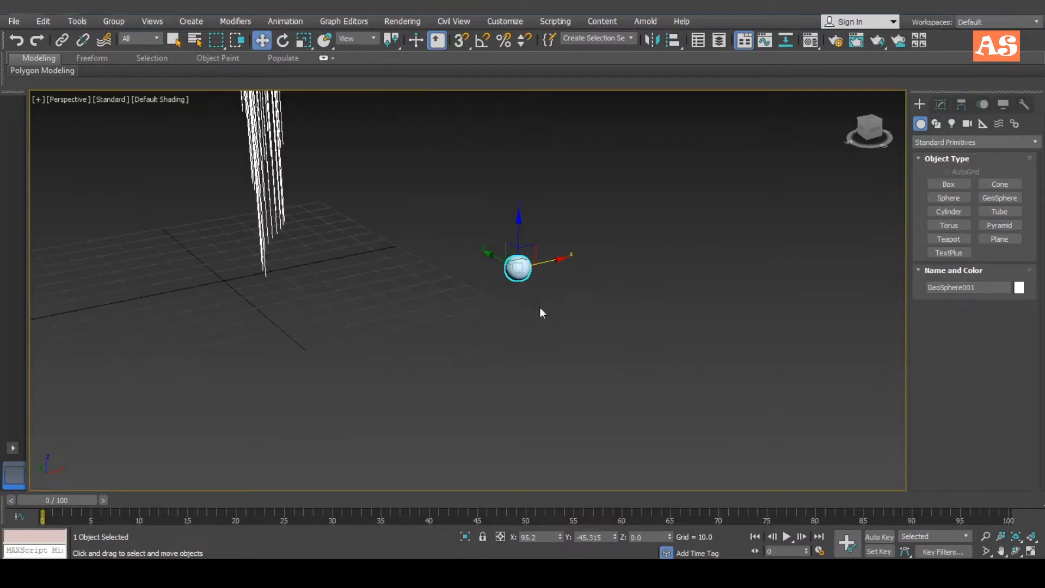
Show edged faces and set the geosphere's radius to 3.415 and its segments to 2.
{"action": "left_click", "coordinate": [940, 104]}
{"action": "scroll", "coordinate": [691, 279], "scroll_direction": "up", "scroll_amount": 4}
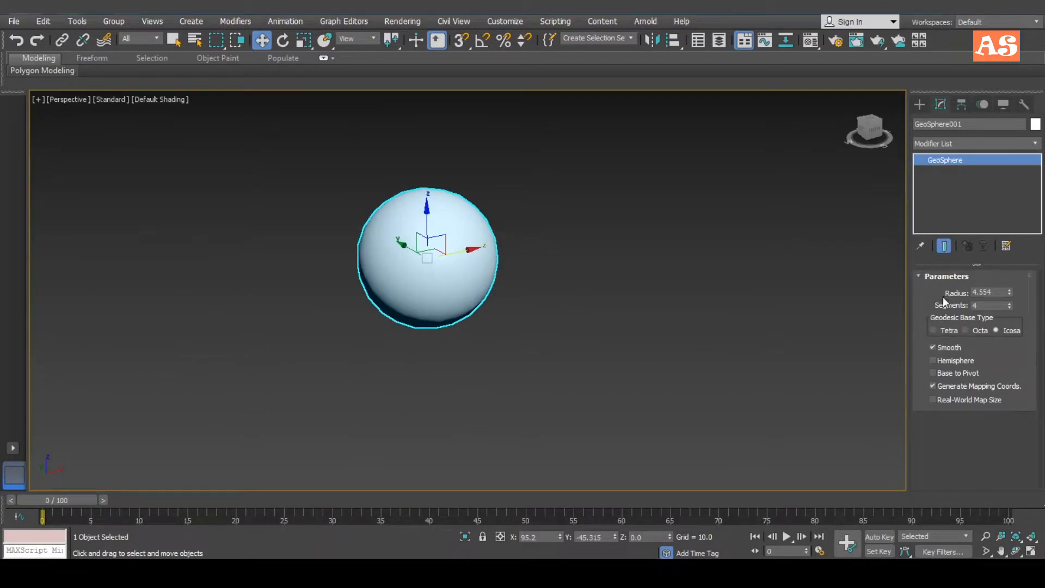
{"action": "left_click", "coordinate": [933, 329]}
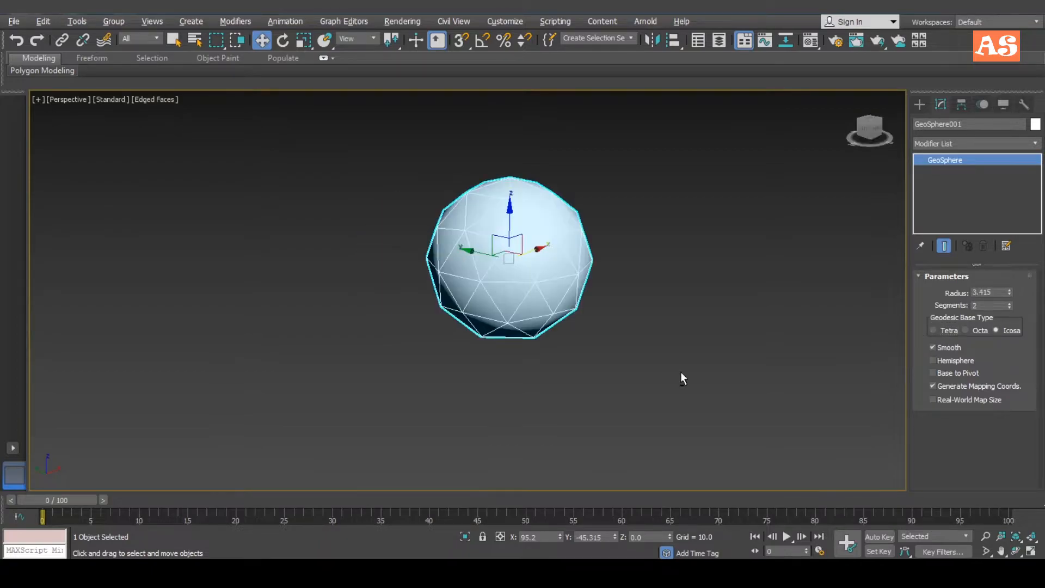
{"action": "left_click", "coordinate": [1009, 303]}
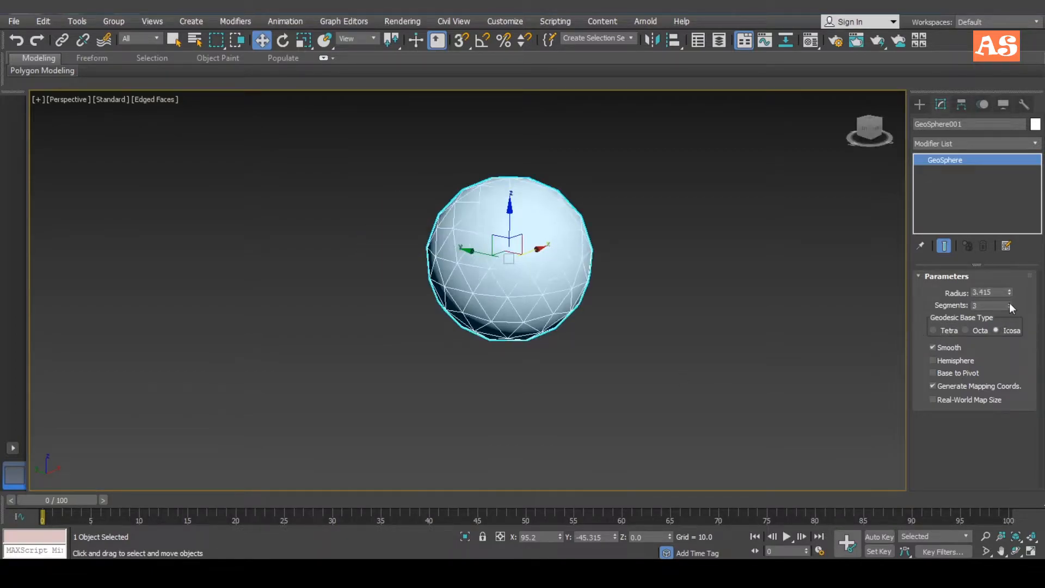
{"action": "left_click", "coordinate": [1009, 308]}
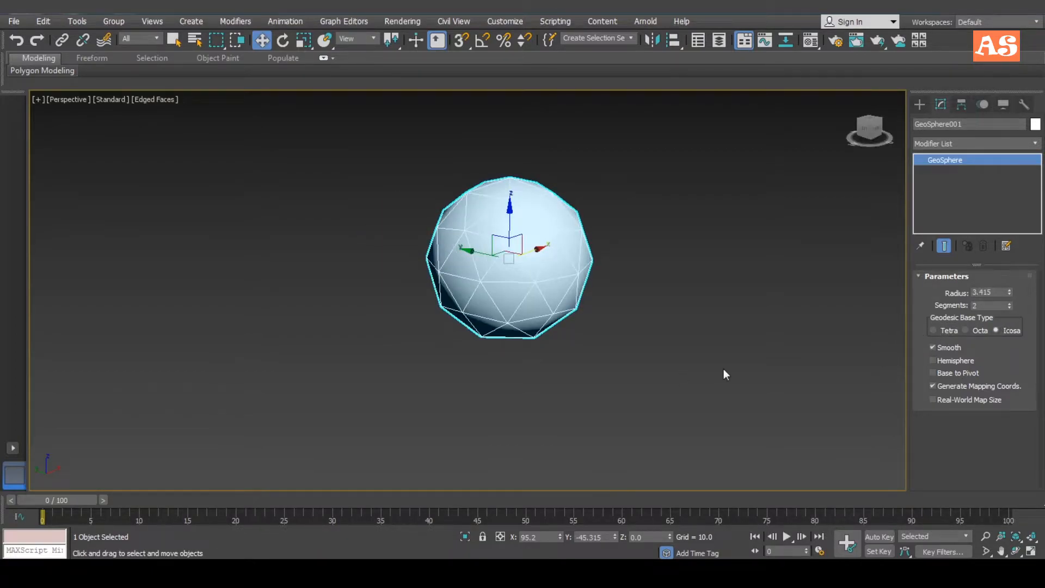
Compare the Octa and Icosa base types on the geosphere and set its geodesic base type to Tetra.
{"action": "left_click", "coordinate": [934, 331]}
{"action": "left_click", "coordinate": [966, 330]}
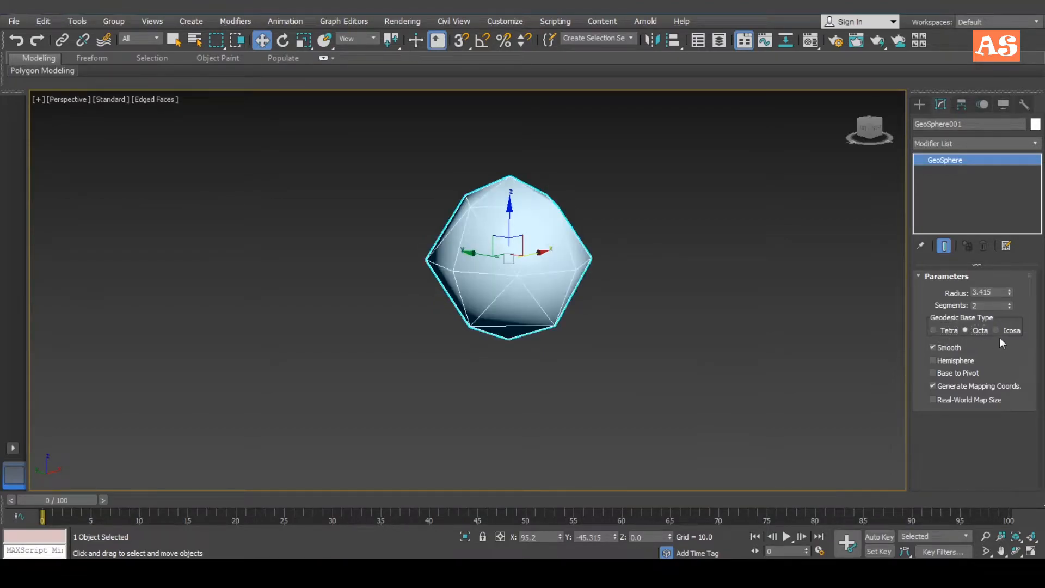
{"action": "left_click", "coordinate": [1001, 330]}
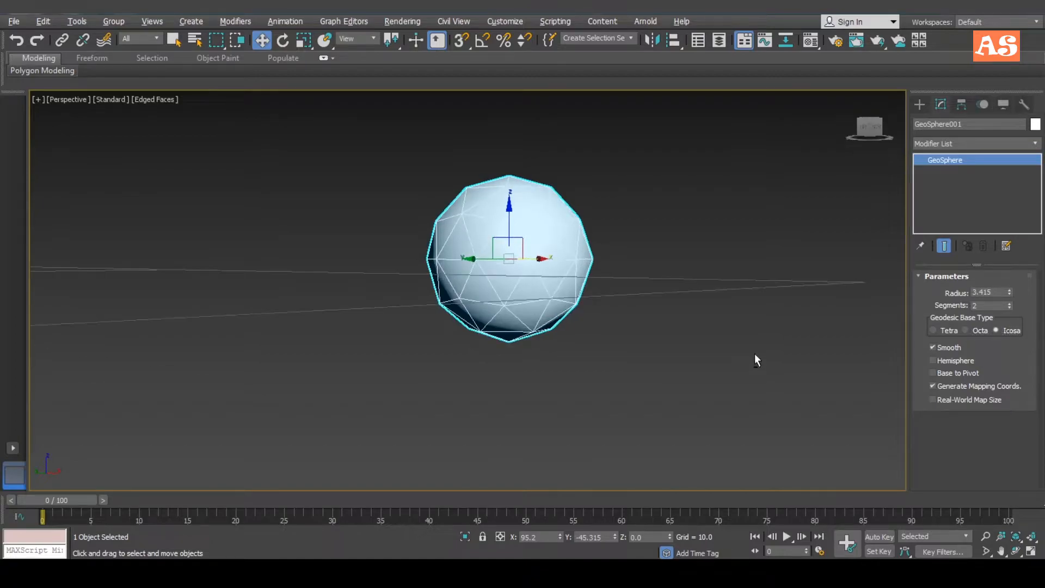
{"action": "left_click", "coordinate": [965, 330]}
{"action": "mouse_move", "coordinate": [667, 358]}
{"action": "middle_mouse_down", "text": "alt"}
{"action": "mouse_move", "coordinate": [661, 390]}
{"action": "mouse_move", "coordinate": [653, 359]}
{"action": "middle_mouse_up", "text": "alt"}
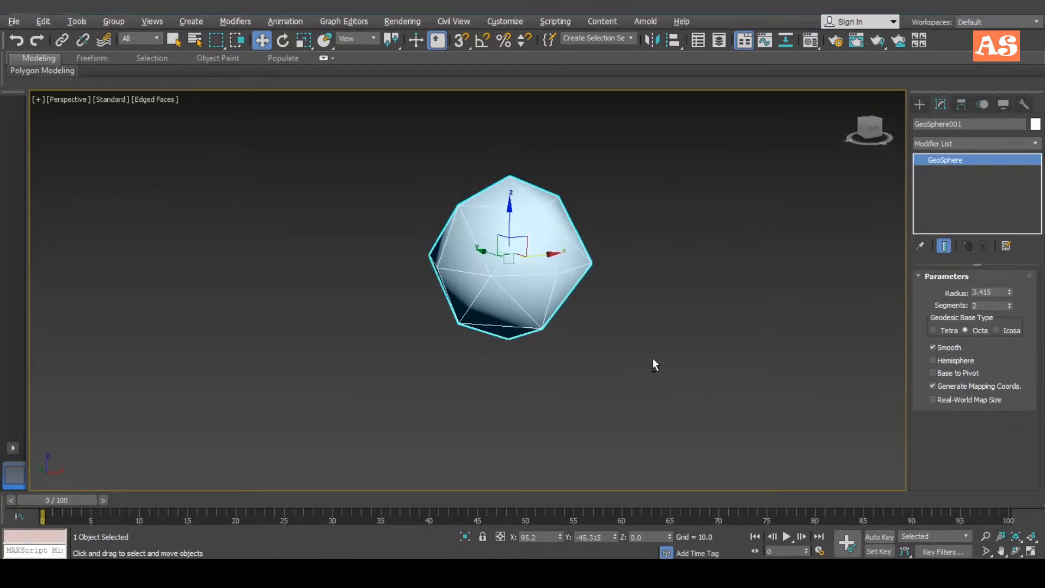
{"action": "left_click", "coordinate": [934, 331]}
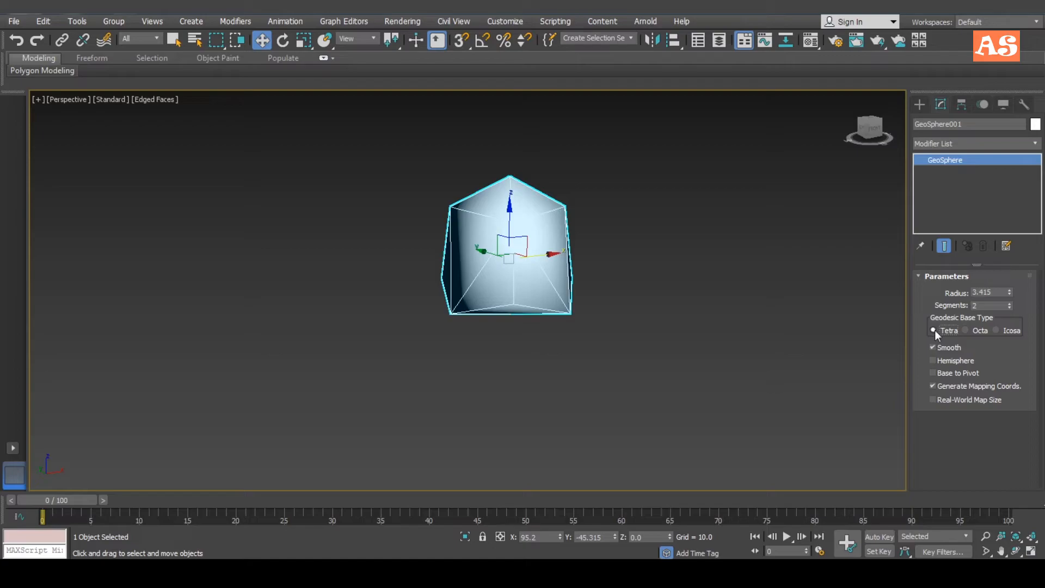
Set the geosphere's segments to 3 and its radius to 2.0.
{"action": "middle_click_drag", "start_coordinate": [728, 302], "coordinate": [725, 378], "text": "alt"}
{"action": "left_click", "coordinate": [1009, 303]}
{"action": "middle_click_drag", "start_coordinate": [842, 332], "coordinate": [772, 337], "text": "alt"}
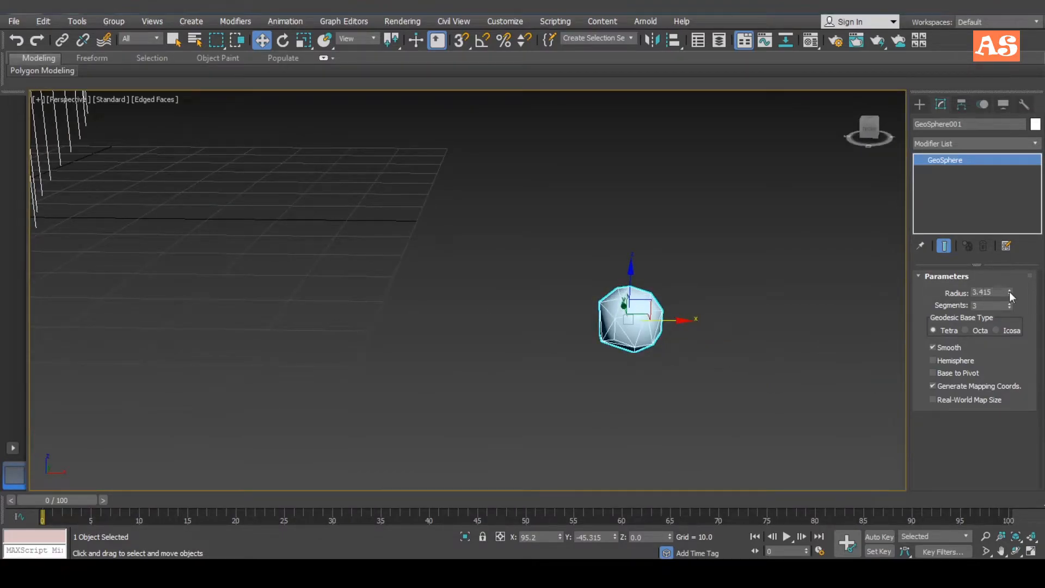
{"action": "left_click_drag", "start_coordinate": [1009, 291], "coordinate": [1010, 312]}
{"action": "type", "text": "2.0"}
{"action": "key", "text": "Return"}
Compare the geosphere's size with the line cluster and reselect the geosphere.
{"action": "middle_click_drag", "start_coordinate": [666, 329], "coordinate": [626, 387], "text": "alt"}
{"action": "scroll", "coordinate": [621, 364], "scroll_direction": "down", "scroll_amount": 4}
{"action": "middle_click_drag", "start_coordinate": [594, 345], "coordinate": [566, 347], "text": "alt"}
{"action": "left_click", "coordinate": [625, 419]}
{"action": "left_click", "coordinate": [632, 348]}
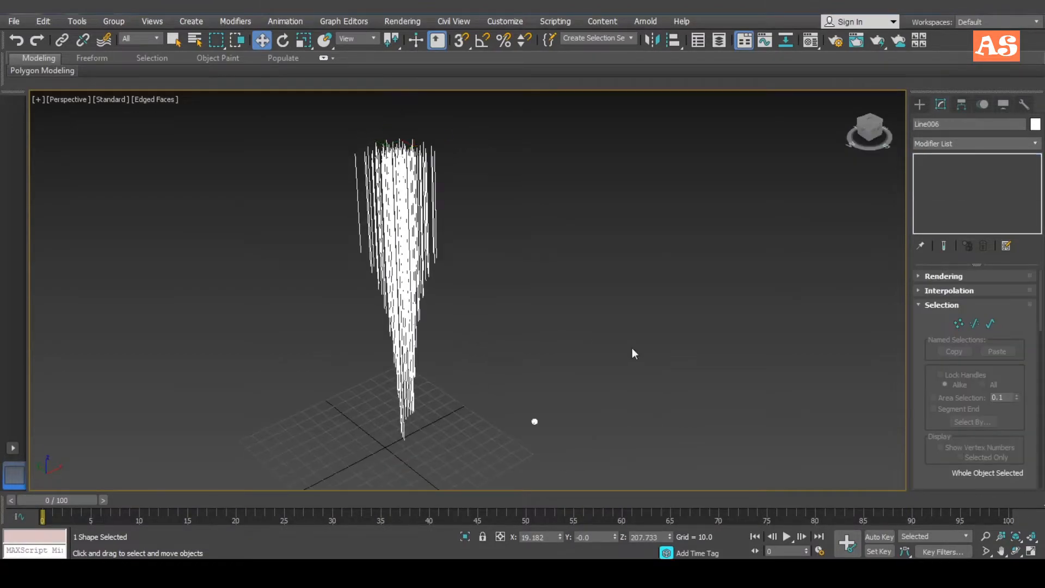
{"action": "left_click_drag", "start_coordinate": [629, 373], "coordinate": [505, 479]}
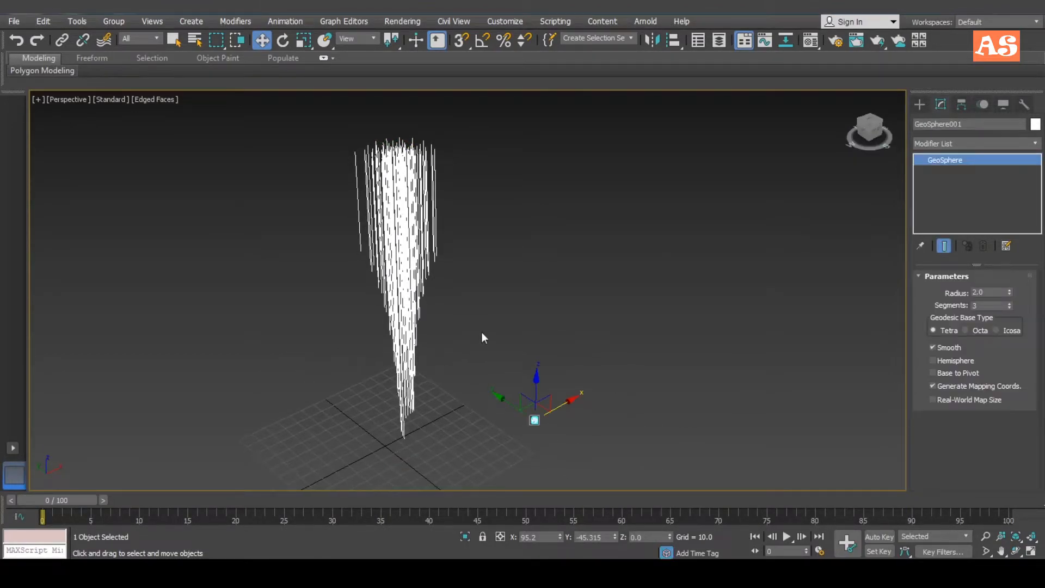
{"action": "middle_click_drag", "start_coordinate": [482, 338], "coordinate": [485, 354]}
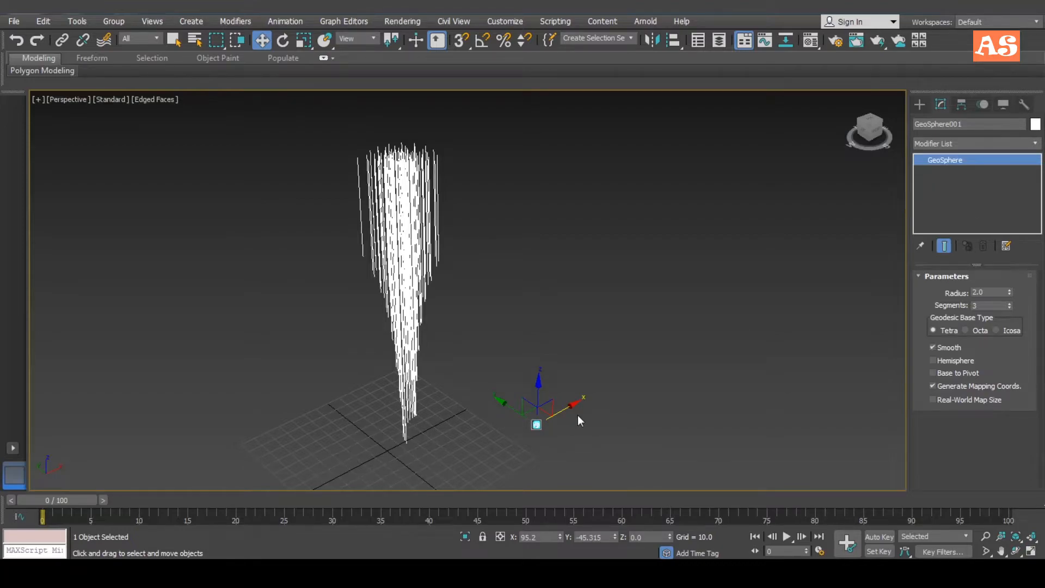
Open the Spacing Tool for the geosphere and pick the merged line cluster as the distribution path.
{"action": "left_click", "coordinate": [77, 21]}
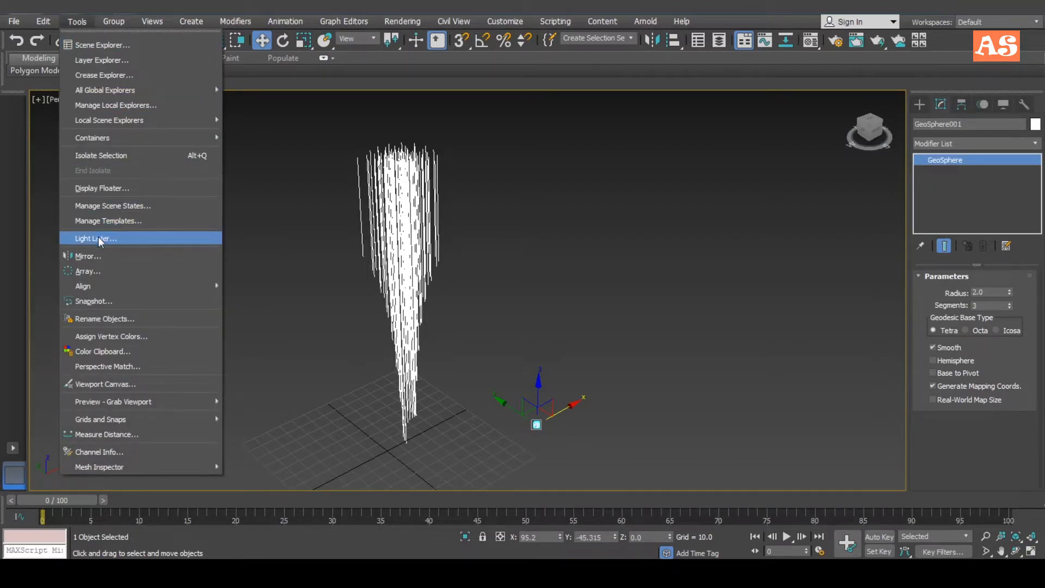
{"action": "mouse_move", "coordinate": [105, 287]}
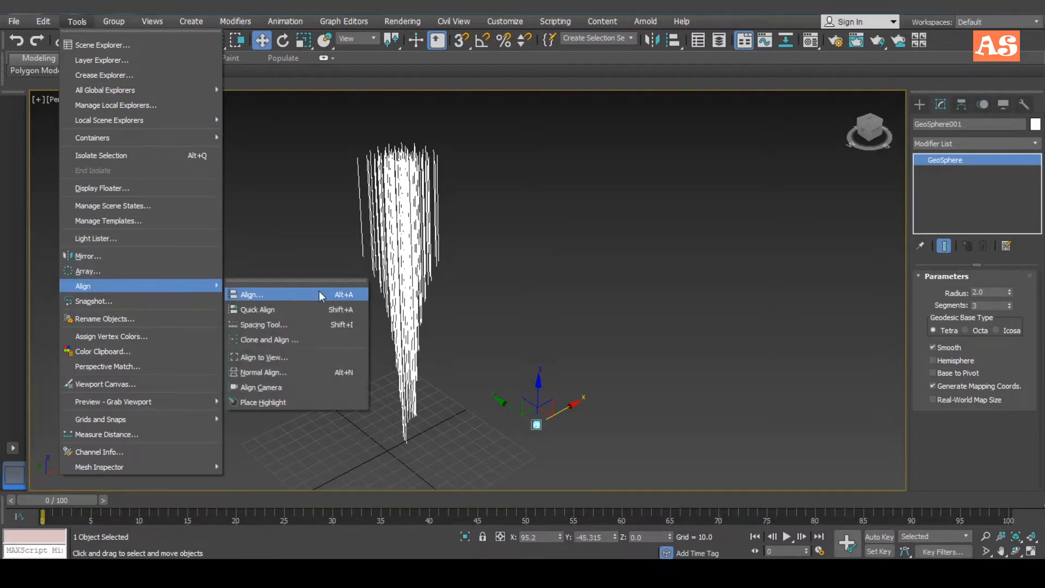
{"action": "left_click", "coordinate": [297, 324]}
{"action": "left_click_drag", "start_coordinate": [132, 86], "coordinate": [131, 93]}
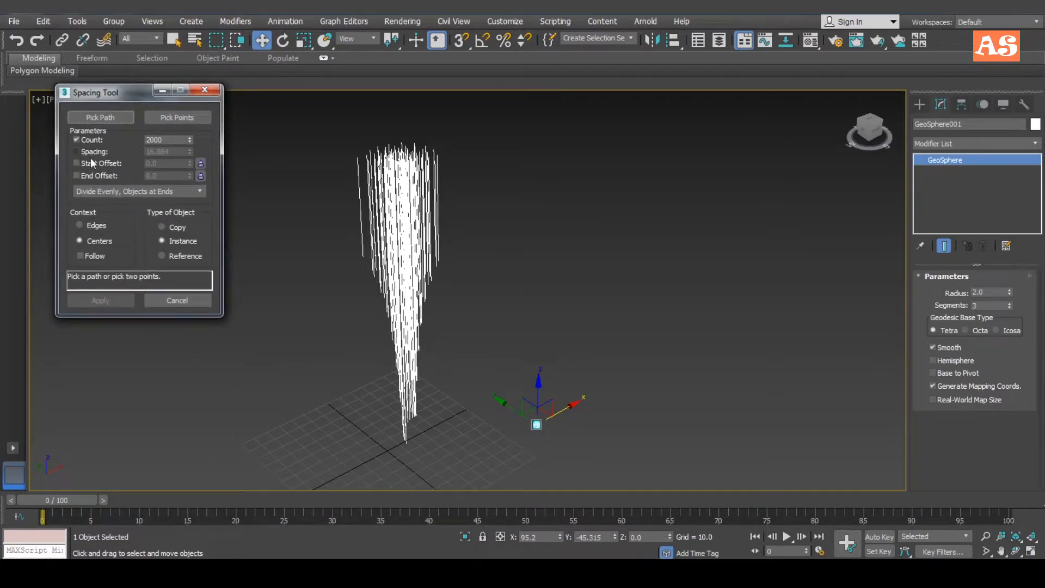
{"action": "left_click", "coordinate": [106, 117]}
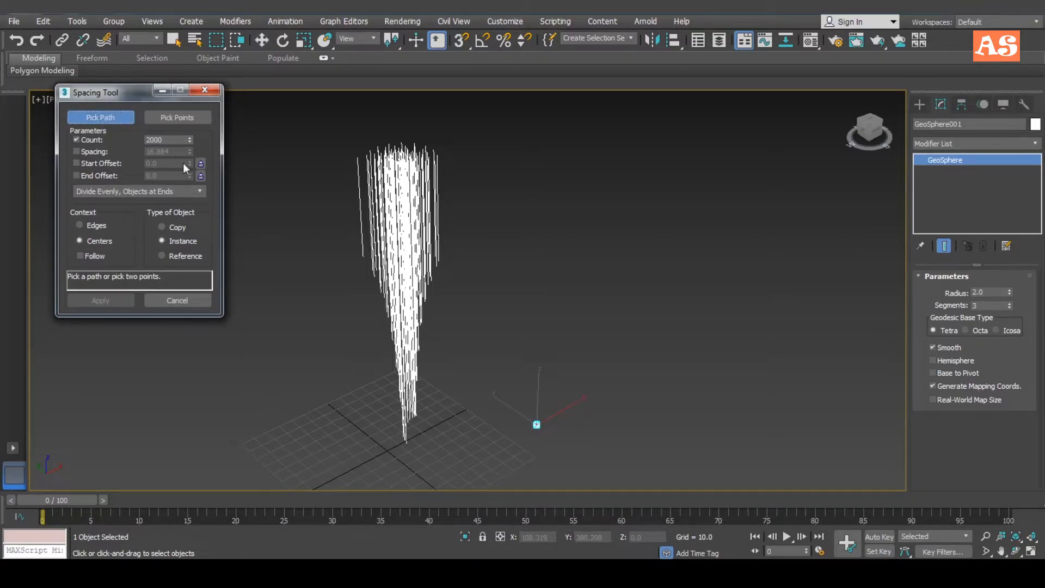
{"action": "left_click", "coordinate": [408, 195]}
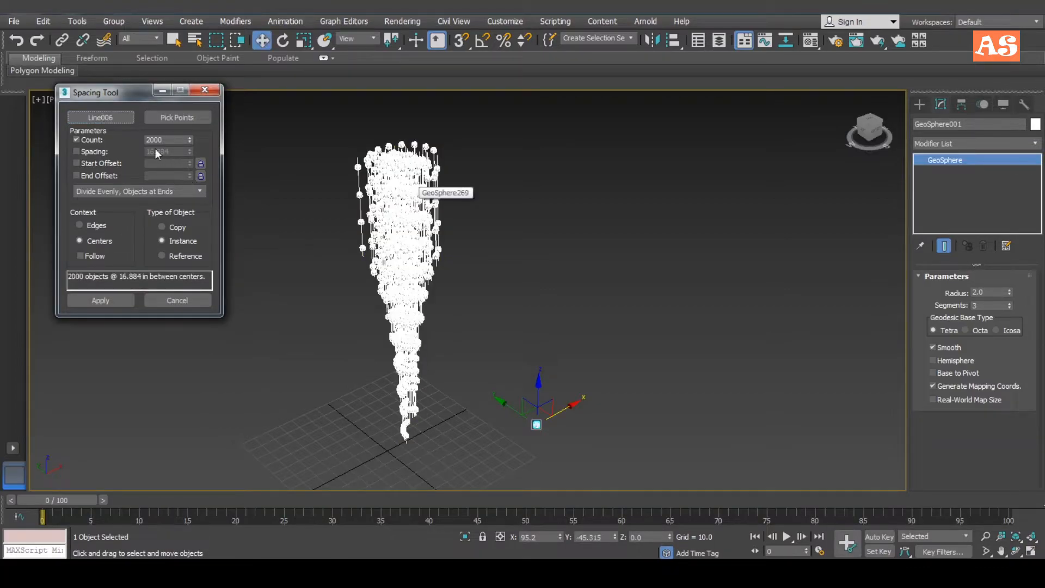
Try a spacing count of 1000 and a geosphere radius of 1.0.
{"action": "double_click", "coordinate": [169, 140]}
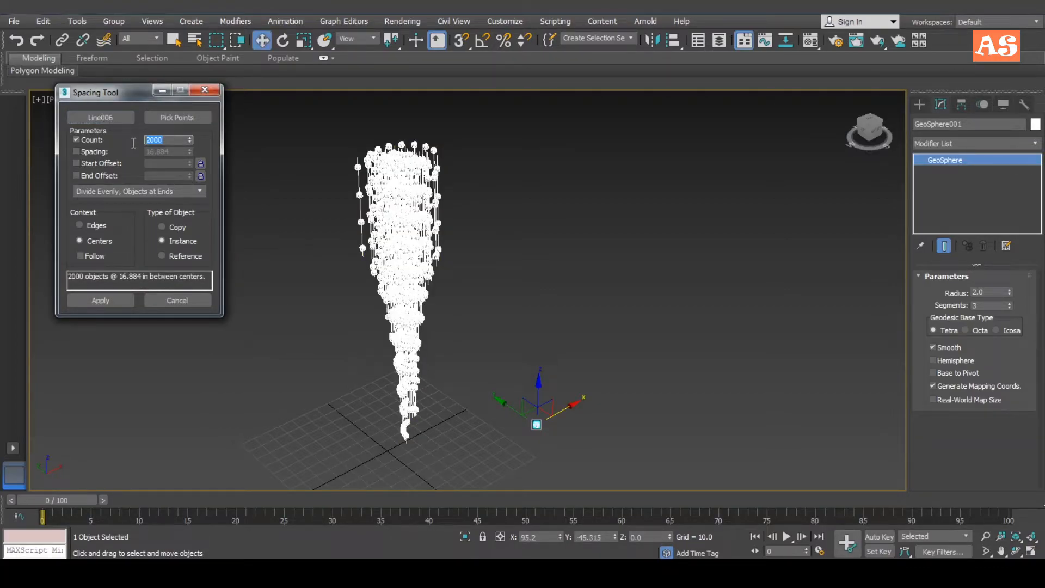
{"action": "type", "text": "100"}
{"action": "key", "text": "Return"}
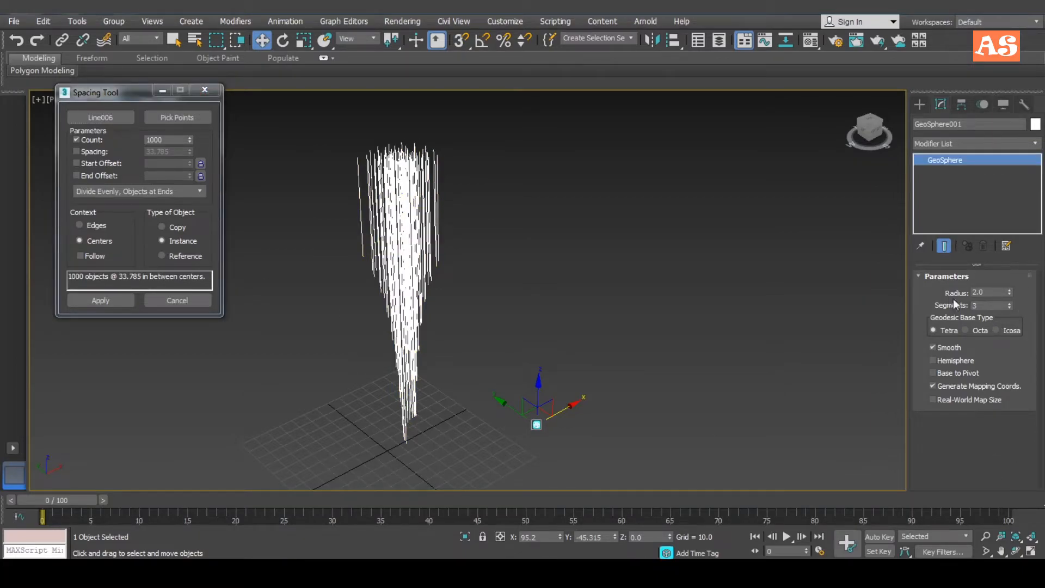
{"action": "left_click_drag", "start_coordinate": [984, 292], "coordinate": [961, 296]}
{"action": "type", "text": "1"}
{"action": "key", "text": "Return"}
Try spacing counts of 3000 and 4000 geospheres along the line cluster.
{"action": "left_click", "coordinate": [189, 138]}
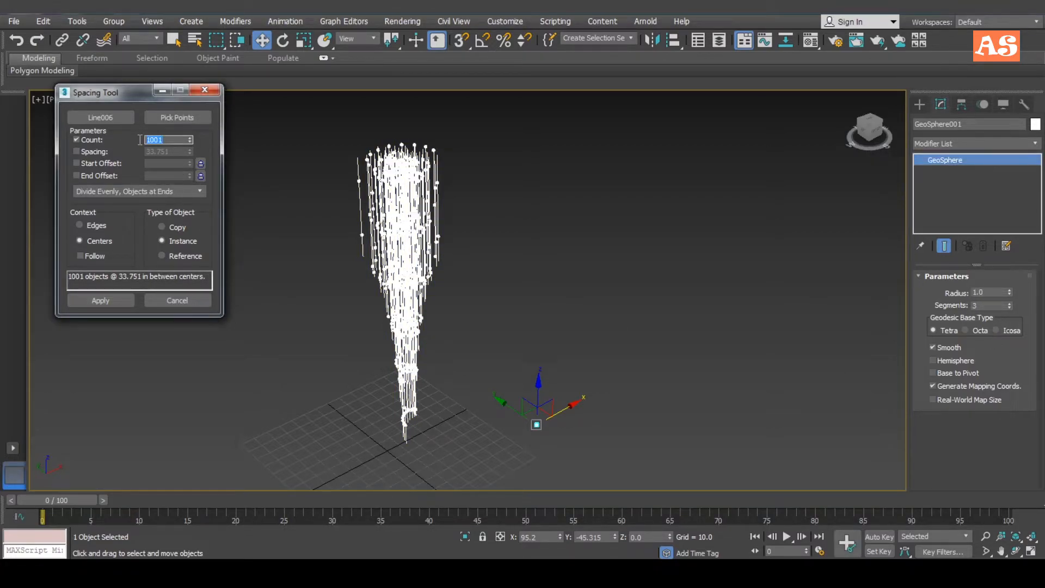
{"action": "type", "text": "2000"}
{"action": "key", "text": "Return"}
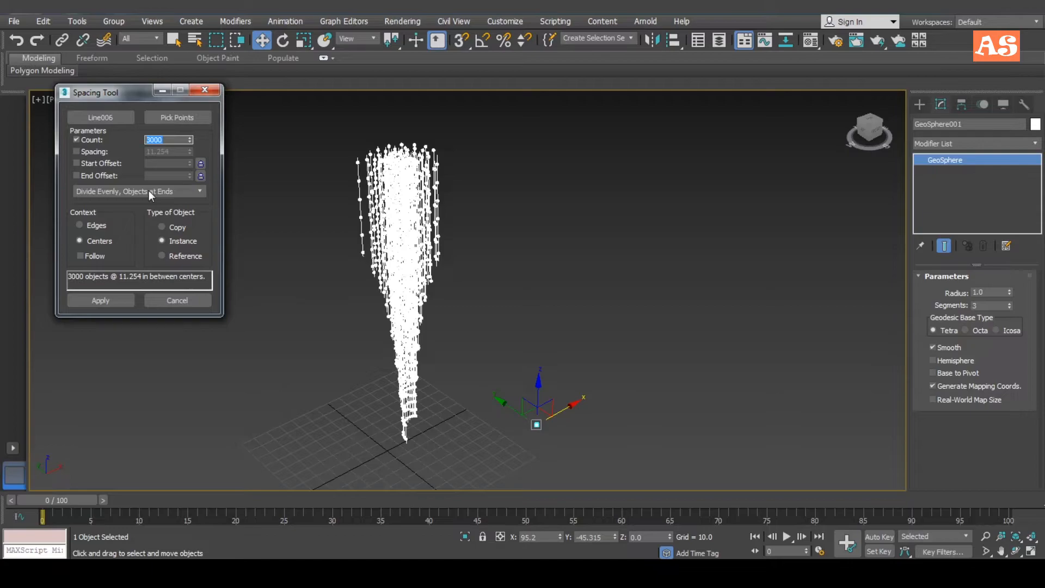
{"action": "type", "text": "4000"}
{"action": "key", "text": "Return"}
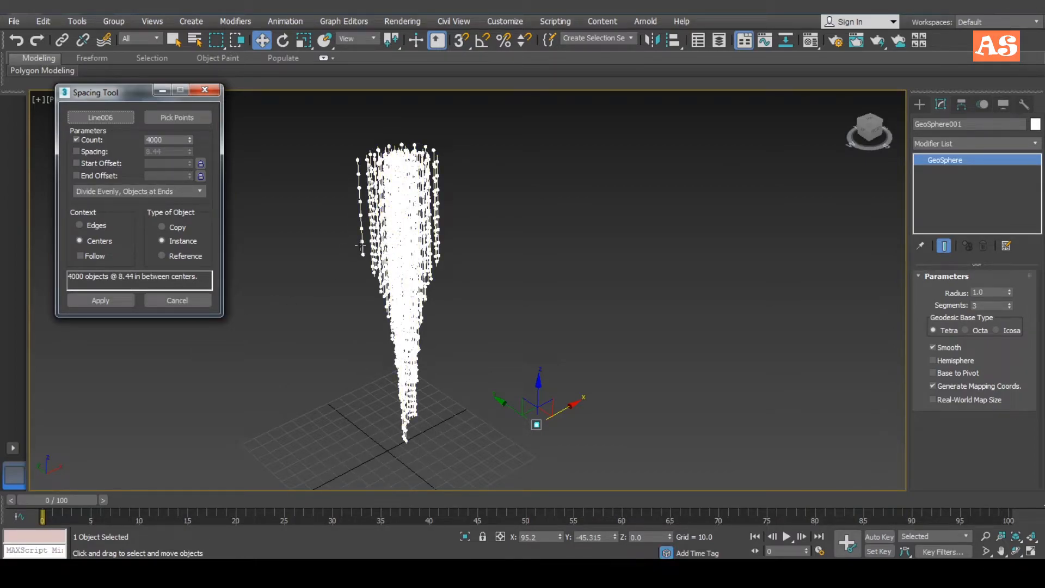
Set the spacing count to 8000 and apply the geosphere instances along the line cluster.
{"action": "left_click", "coordinate": [172, 140]}
{"action": "type", "text": "8000"}
{"action": "key", "text": "Return"}
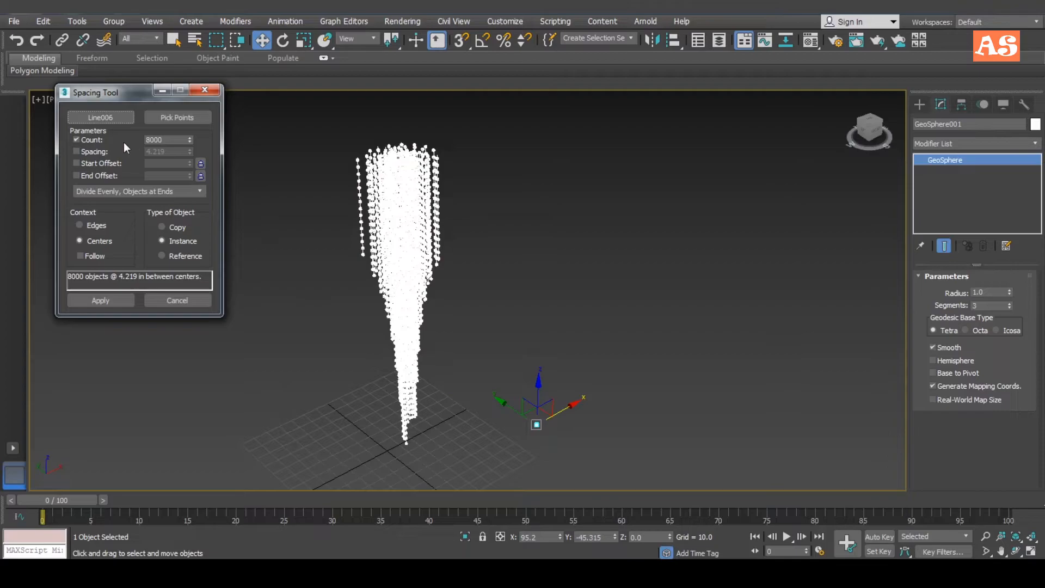
{"action": "left_click_drag", "start_coordinate": [120, 93], "coordinate": [121, 102]}
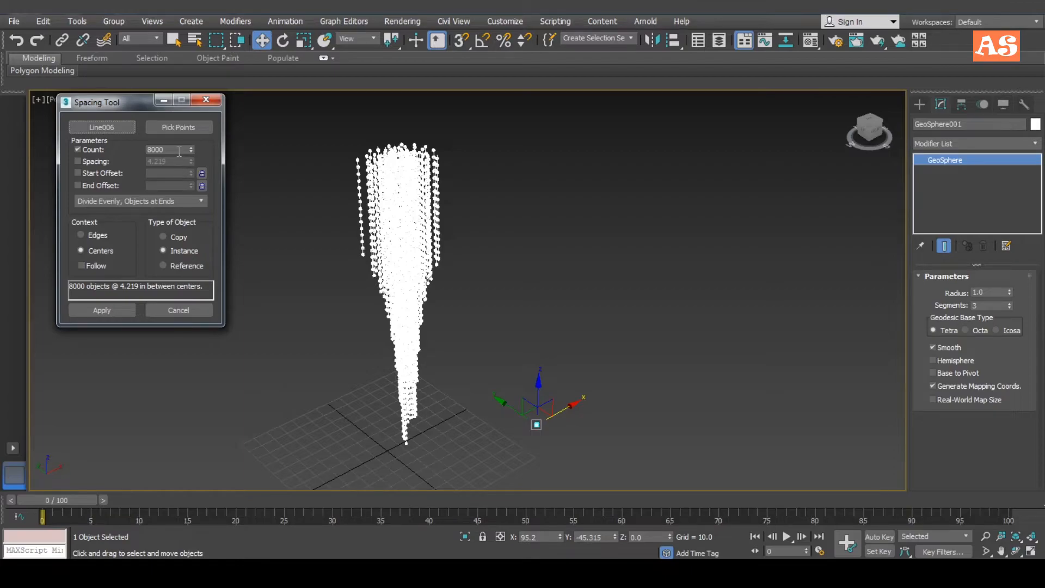
{"action": "left_click_drag", "start_coordinate": [125, 106], "coordinate": [135, 121]}
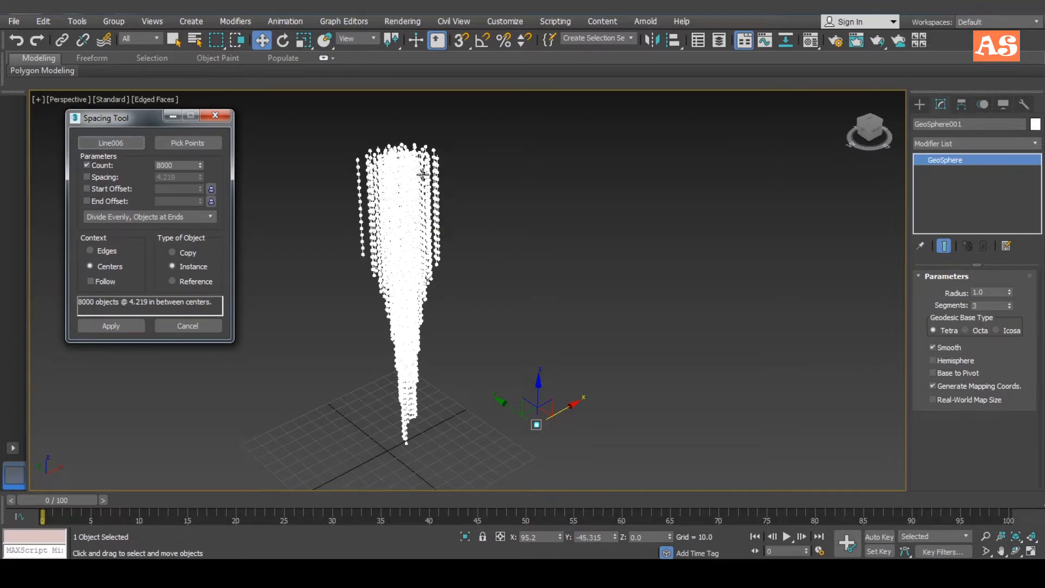
{"action": "left_click", "coordinate": [132, 329]}
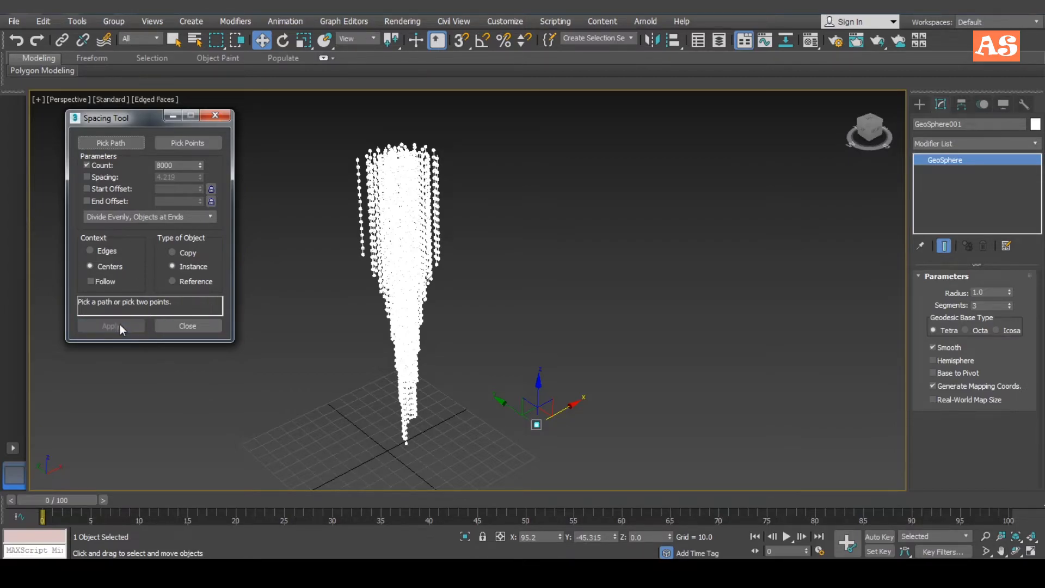
Try a radius of 0.25 on the original geosphere and check the instanced beads on the lines.
{"action": "middle_click_drag", "start_coordinate": [566, 361], "coordinate": [592, 332], "text": "alt"}
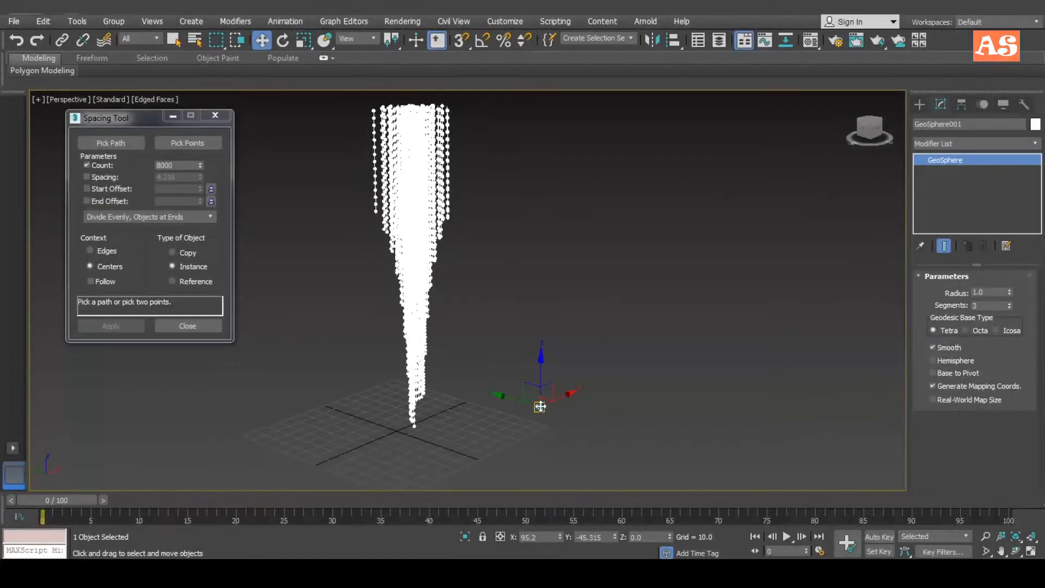
{"action": "scroll", "coordinate": [463, 316], "scroll_direction": "up", "scroll_amount": 10}
{"action": "scroll", "coordinate": [617, 357], "scroll_direction": "down", "scroll_amount": 10}
{"action": "middle_click_drag", "start_coordinate": [617, 341], "coordinate": [624, 320], "text": "alt"}
{"action": "left_click_drag", "start_coordinate": [694, 378], "coordinate": [637, 423]}
{"action": "scroll", "coordinate": [582, 388], "scroll_direction": "up", "scroll_amount": 3}
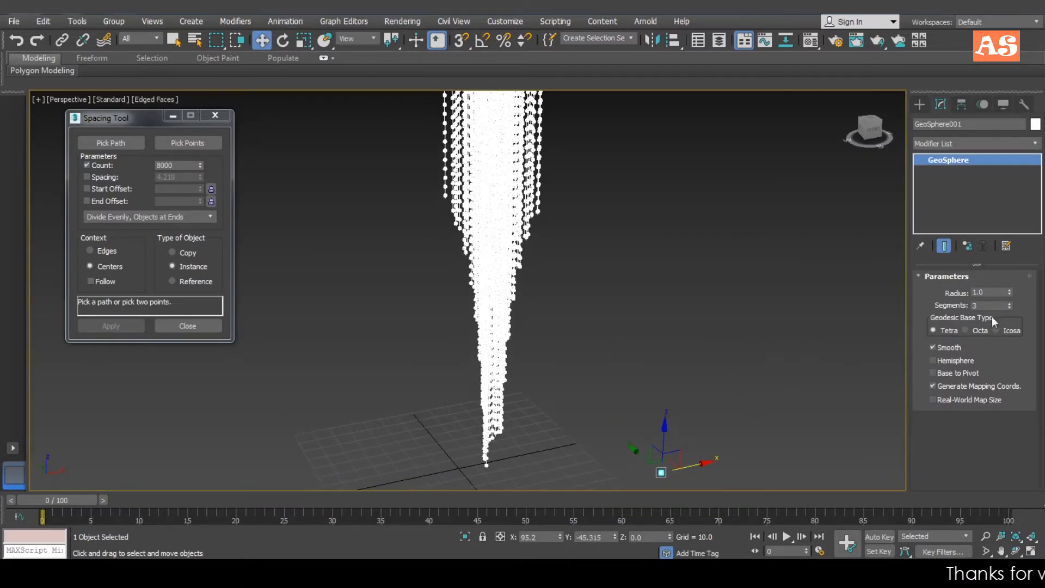
{"action": "double_click", "coordinate": [989, 292]}
{"action": "type", "text": ".25"}
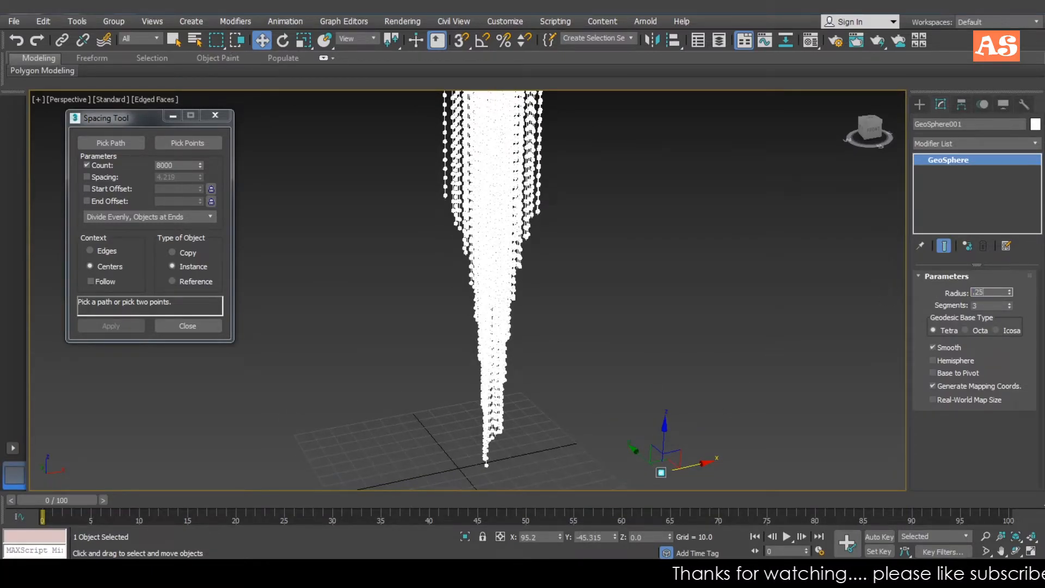
{"action": "key", "text": "Return"}
{"action": "scroll", "coordinate": [626, 218], "scroll_direction": "up", "scroll_amount": 5}
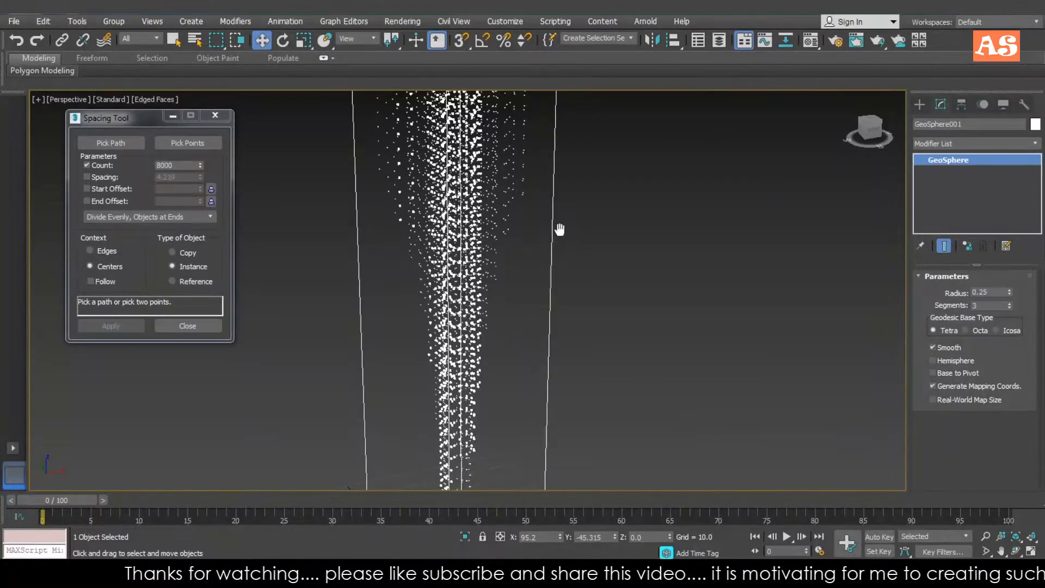
{"action": "middle_click_drag", "start_coordinate": [560, 229], "coordinate": [578, 243]}
Set the geosphere's radius to 0.5 for all instanced beads.
{"action": "left_click_drag", "start_coordinate": [992, 293], "coordinate": [920, 303]}
{"action": "type", "text": "0.5"}
{"action": "key", "text": "Return"}
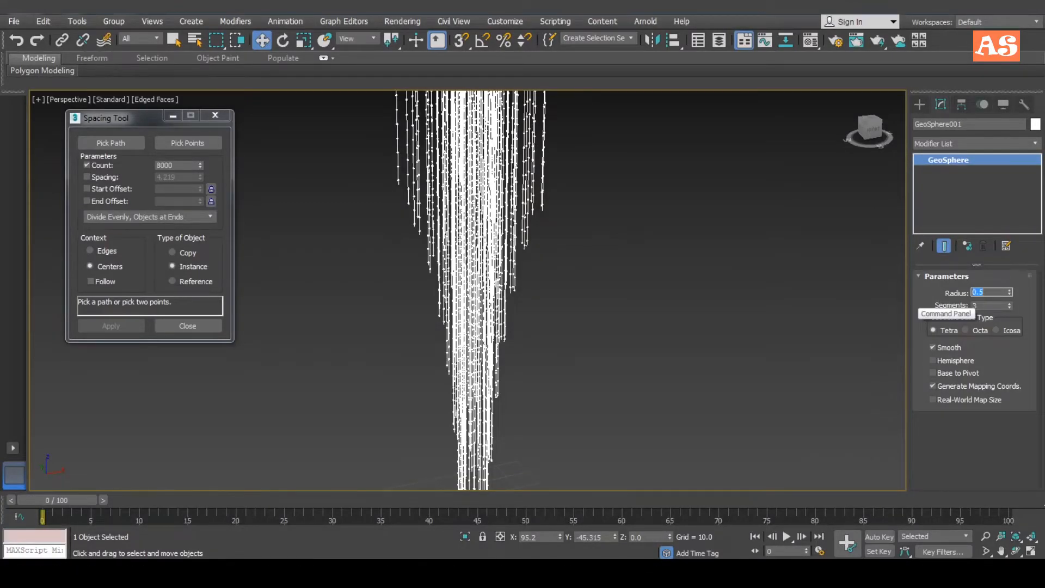
{"action": "scroll", "coordinate": [652, 290], "scroll_direction": "down", "scroll_amount": 5}
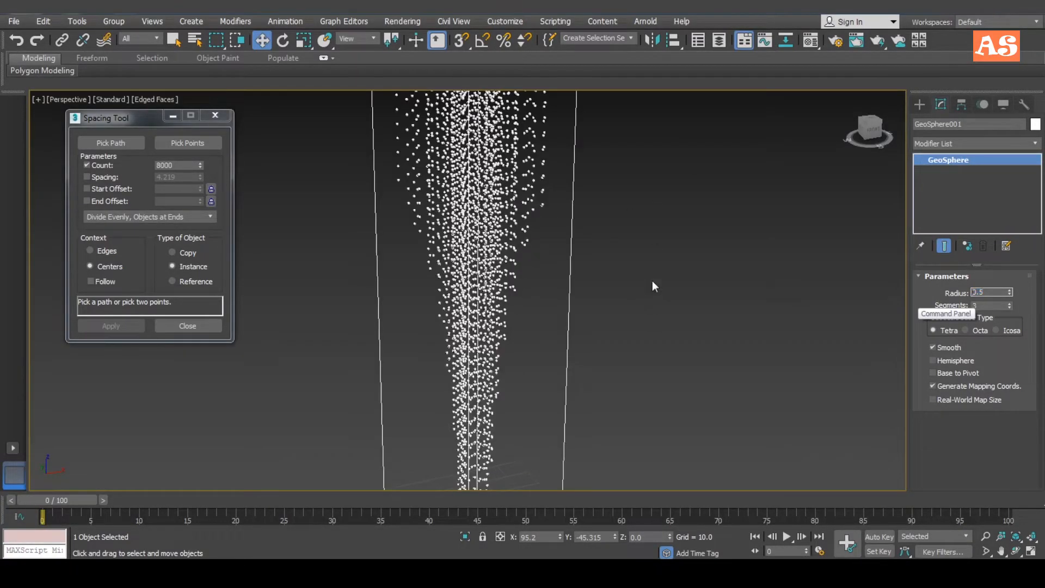
{"action": "middle_click_drag", "start_coordinate": [701, 281], "coordinate": [595, 251]}
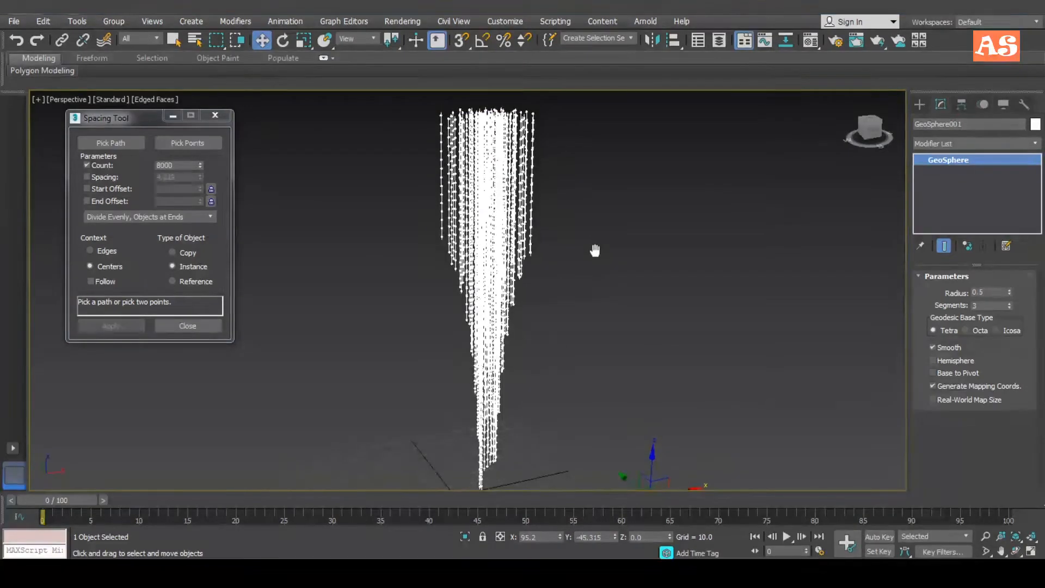
Select the merged line running through the beads and close the Spacing Tool.
{"action": "left_click", "coordinate": [606, 204]}
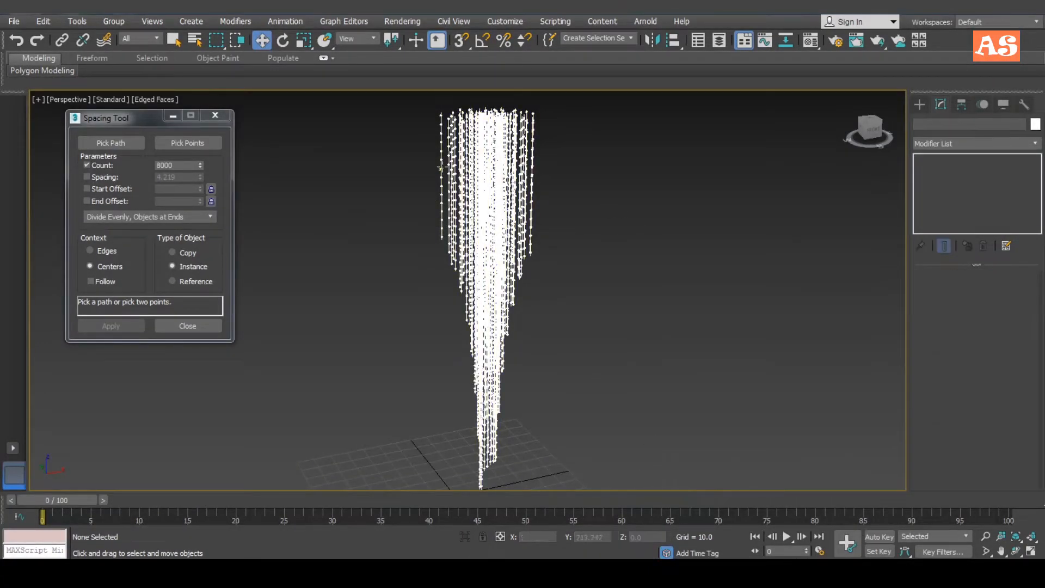
{"action": "left_click", "coordinate": [440, 134]}
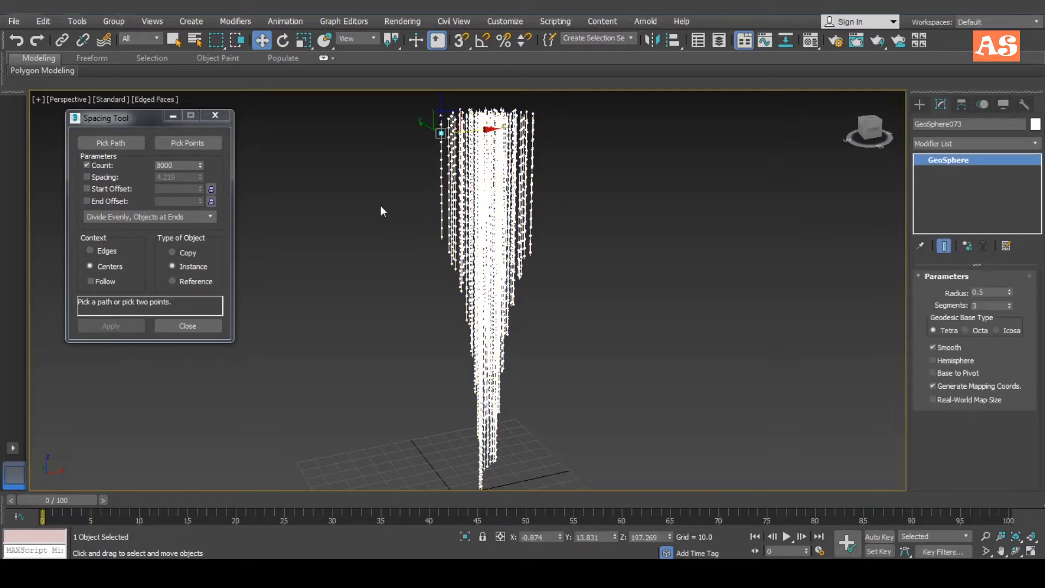
{"action": "scroll", "coordinate": [404, 256], "scroll_direction": "up", "scroll_amount": 6}
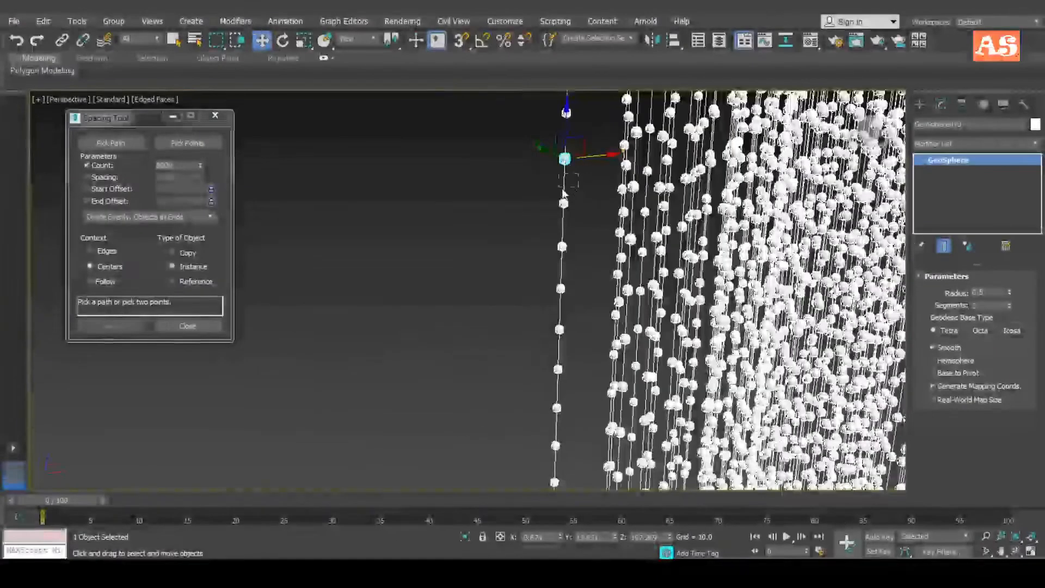
{"action": "left_click", "coordinate": [553, 188]}
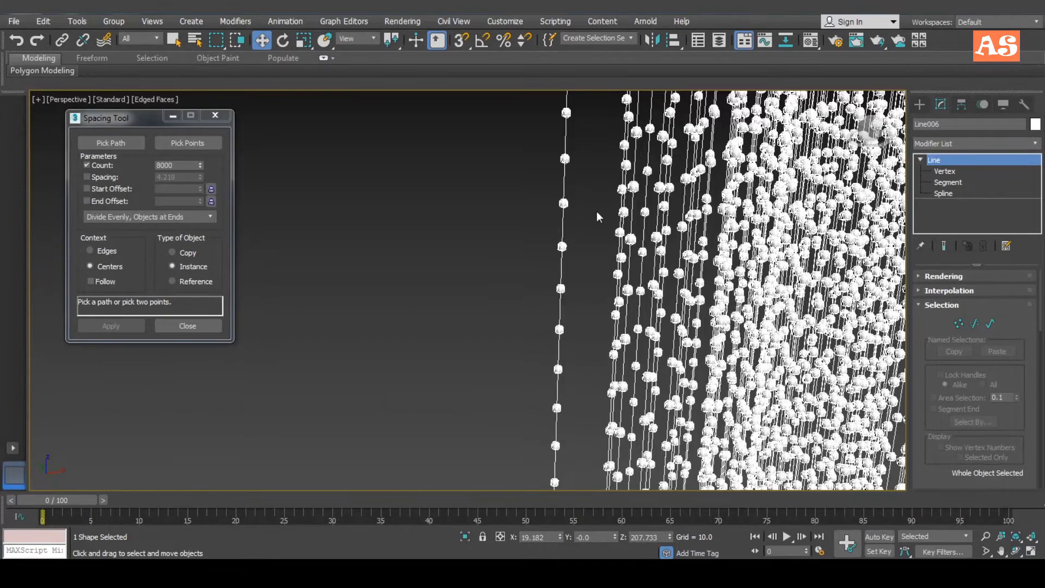
{"action": "scroll", "coordinate": [596, 211], "scroll_direction": "down", "scroll_amount": 10}
{"action": "middle_click_drag", "start_coordinate": [639, 270], "coordinate": [614, 198]}
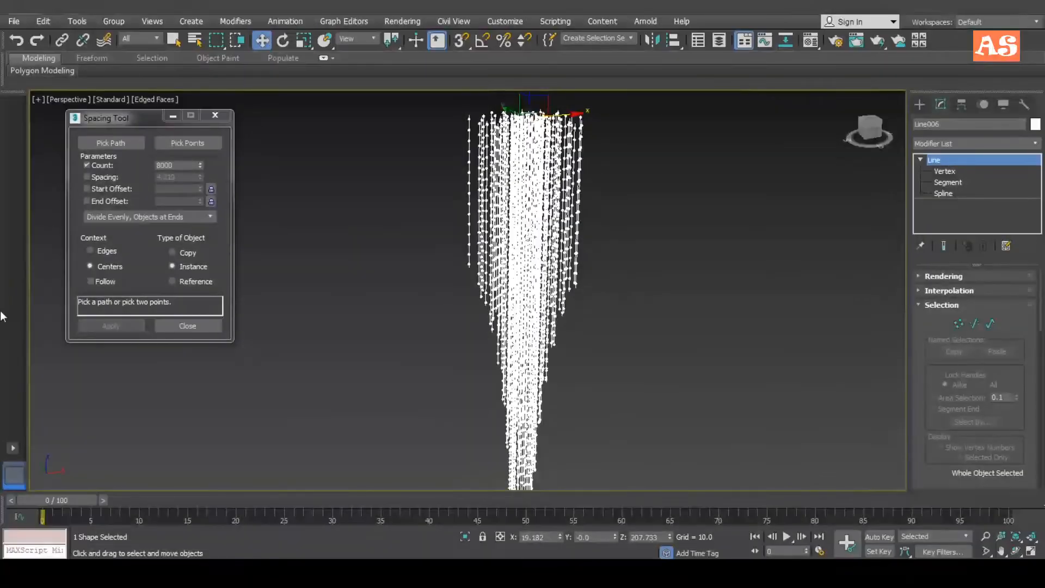
{"action": "left_click", "coordinate": [187, 325]}
Render the perspective view from farther away and closer up to check how the beaded strands look.
{"action": "mouse_move", "coordinate": [614, 280]}
{"action": "middle_mouse_down", "text": "alt"}
{"action": "mouse_move", "coordinate": [602, 233]}
{"action": "mouse_move", "coordinate": [644, 239]}
{"action": "mouse_move", "coordinate": [602, 253]}
{"action": "mouse_move", "coordinate": [593, 223]}
{"action": "mouse_move", "coordinate": [635, 275]}
{"action": "middle_mouse_up", "text": "alt"}
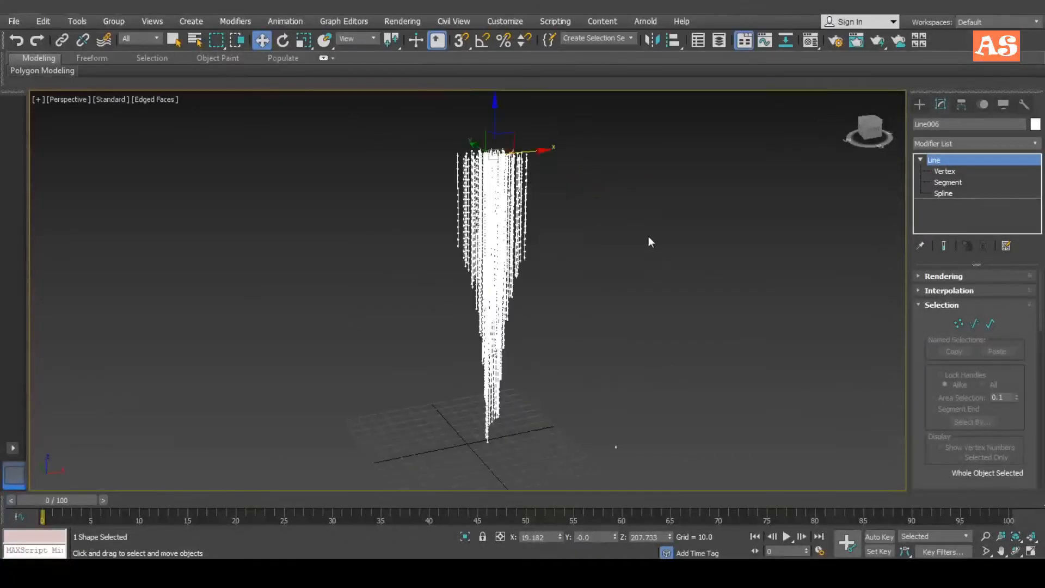
{"action": "key", "text": "shift+q"}
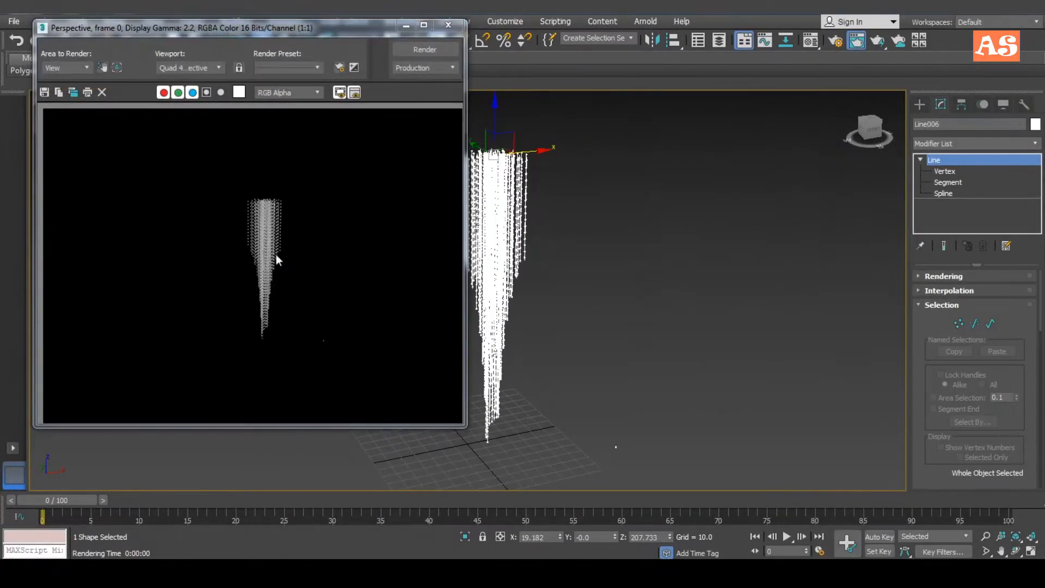
{"action": "left_click", "coordinate": [449, 28]}
{"action": "scroll", "coordinate": [580, 222], "scroll_direction": "up", "scroll_amount": 5}
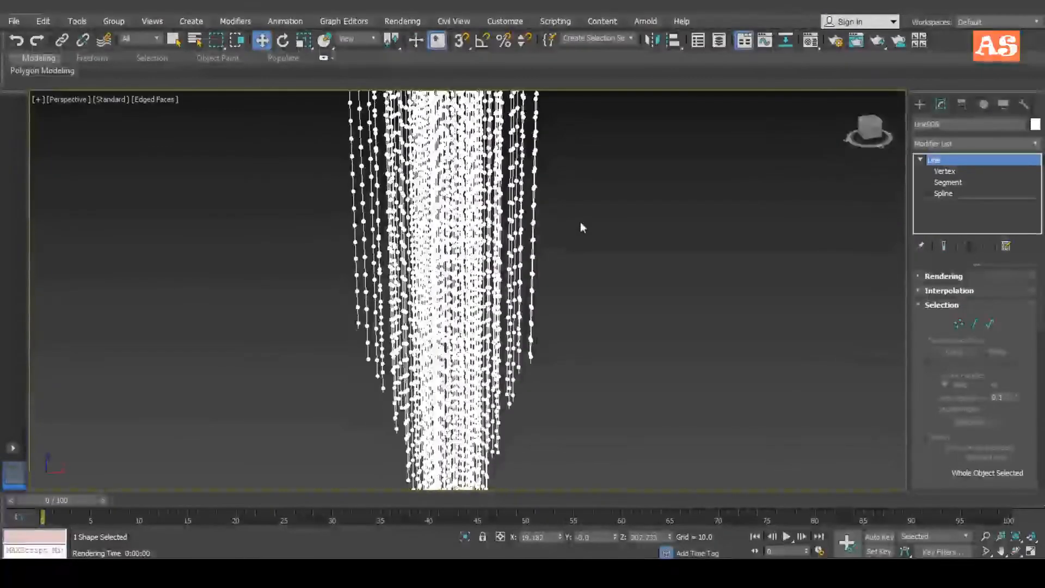
{"action": "key", "text": "shift+q"}
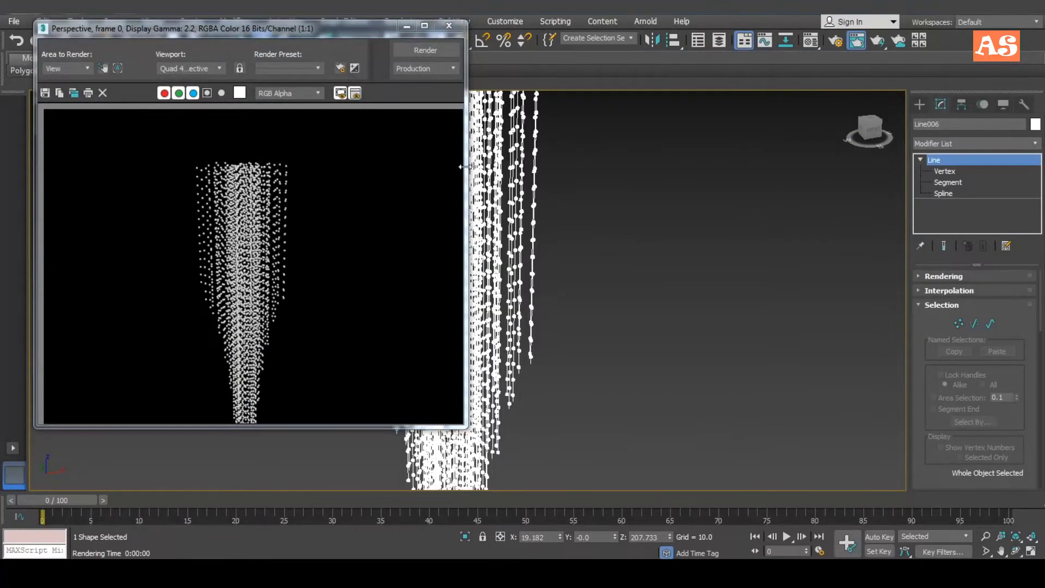
{"action": "left_click", "coordinate": [458, 28]}
Enable the merged line in both the renderer and the viewport.
{"action": "scroll", "coordinate": [573, 200], "scroll_direction": "down", "scroll_amount": 5}
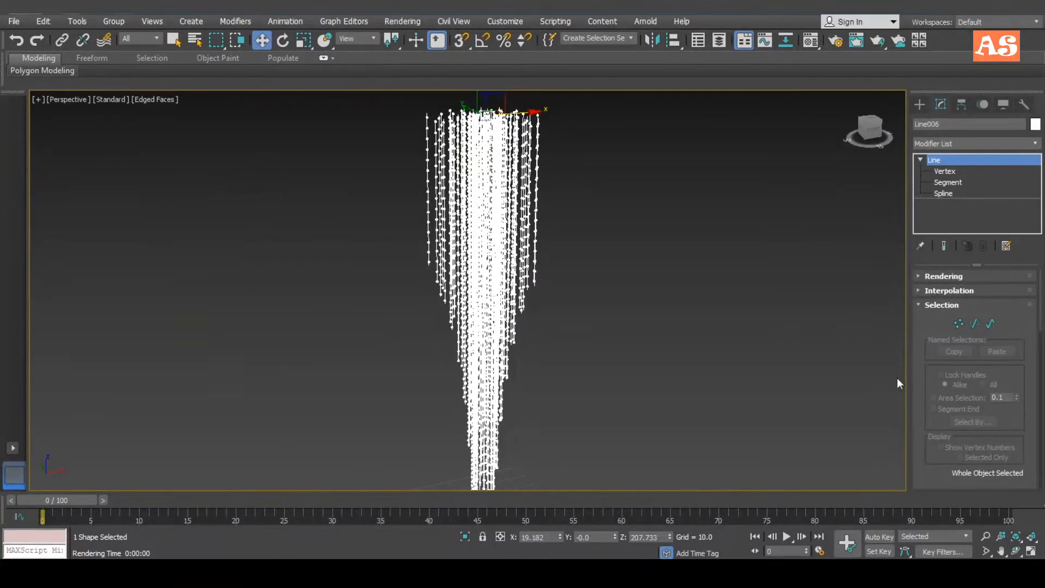
{"action": "left_click", "coordinate": [935, 277]}
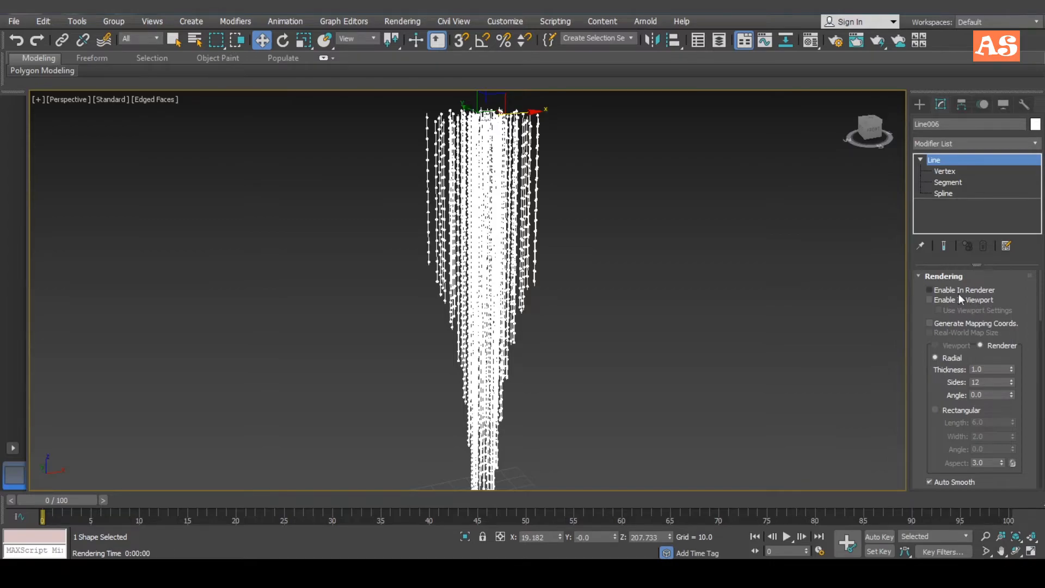
{"action": "left_click", "coordinate": [933, 290]}
{"action": "left_click", "coordinate": [931, 299]}
{"action": "scroll", "coordinate": [611, 237], "scroll_direction": "down", "scroll_amount": 2}
{"action": "middle_click_drag", "start_coordinate": [610, 233], "coordinate": [621, 252]}
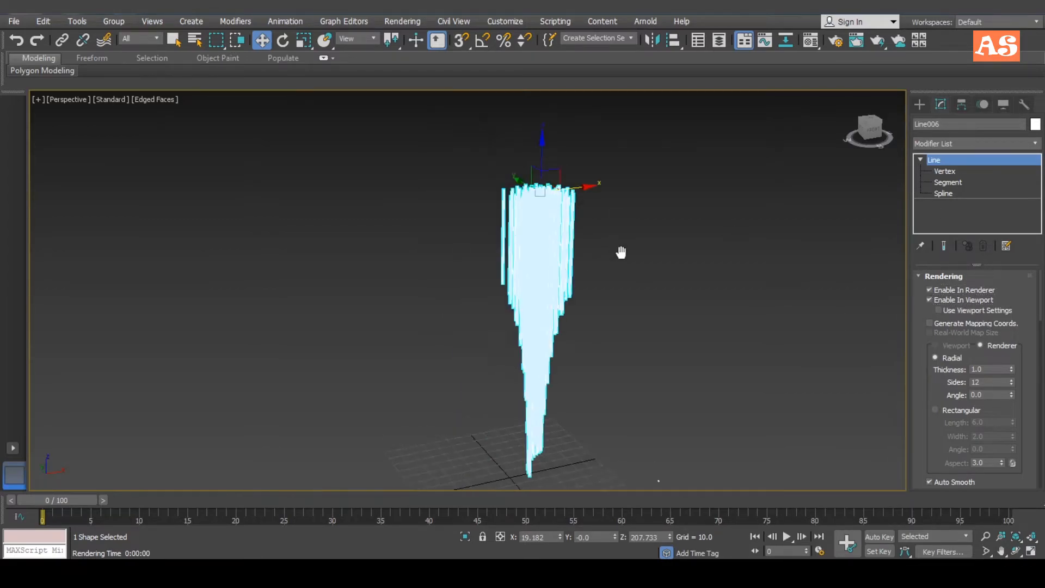
{"action": "scroll", "coordinate": [613, 247], "scroll_direction": "up", "scroll_amount": 2}
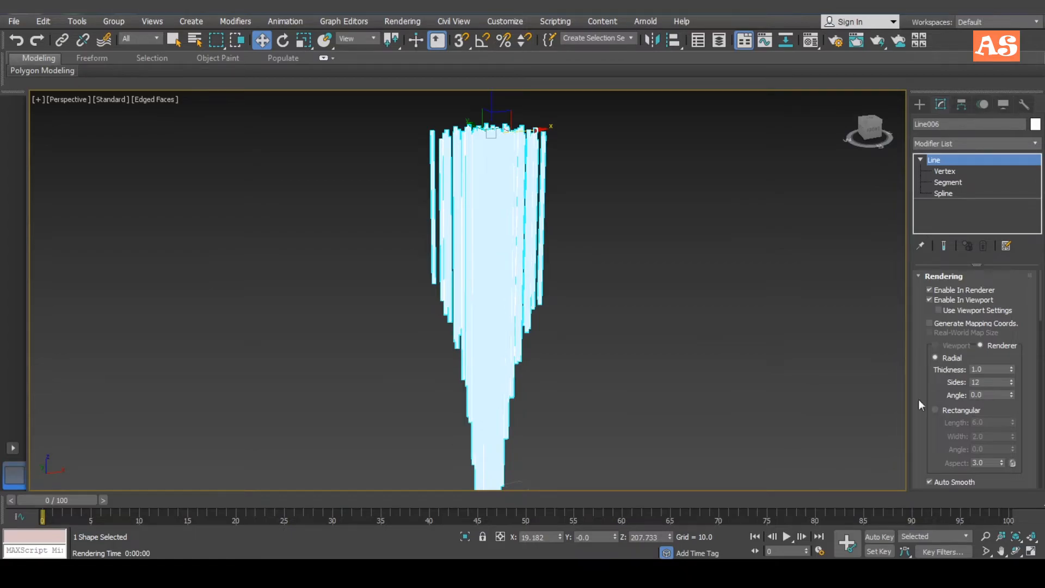
Try a rectangular profile on the merged line, then return to radial with a thickness of 0.1.
{"action": "left_click", "coordinate": [948, 410]}
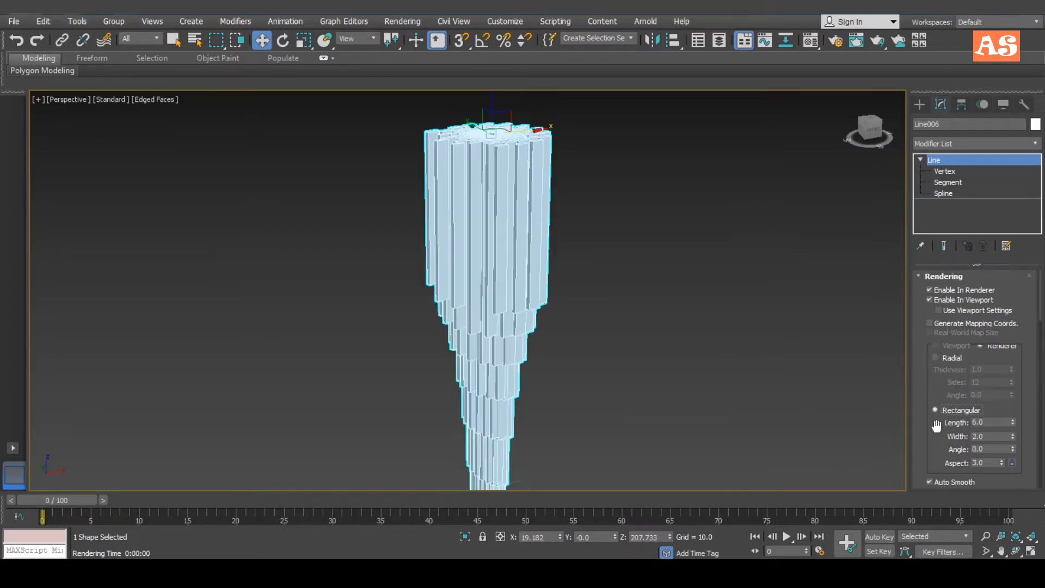
{"action": "left_click", "coordinate": [944, 361]}
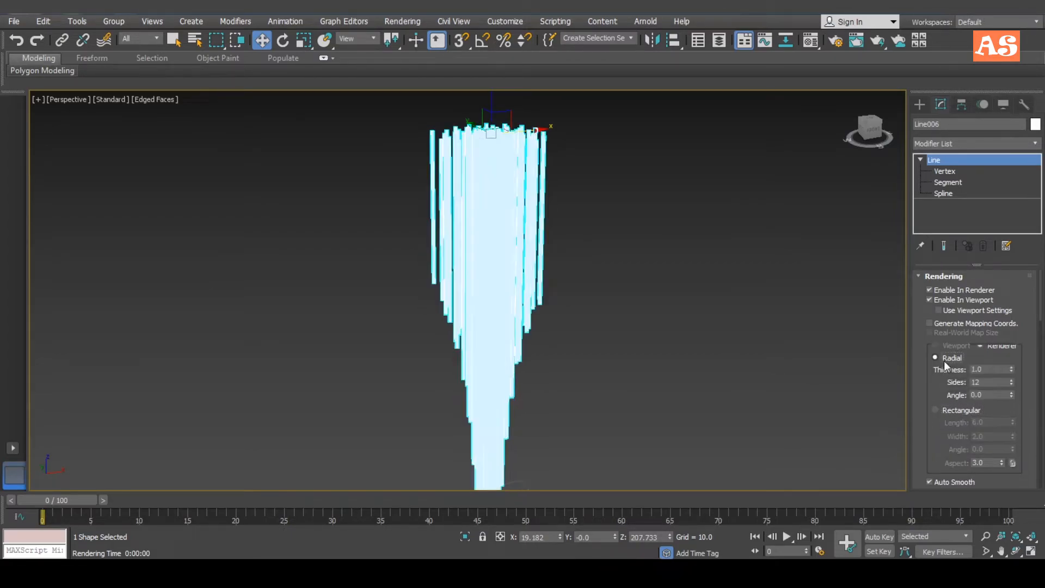
{"action": "left_click", "coordinate": [994, 370]}
{"action": "type", "text": "0.1"}
{"action": "key", "text": "Return"}
{"action": "middle_click_drag", "start_coordinate": [620, 296], "coordinate": [631, 309]}
{"action": "scroll", "coordinate": [573, 265], "scroll_direction": "up", "scroll_amount": 3}
{"action": "middle_click_drag", "start_coordinate": [572, 255], "coordinate": [625, 297]}
{"action": "scroll", "coordinate": [584, 306], "scroll_direction": "up", "scroll_amount": 3}
{"action": "scroll", "coordinate": [585, 298], "scroll_direction": "up", "scroll_amount": 3}
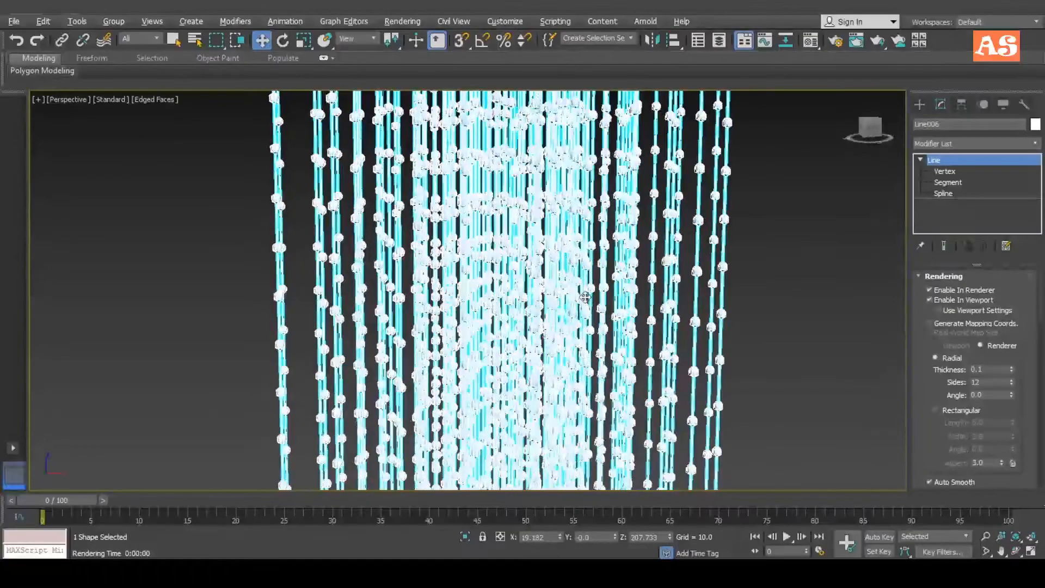
Set the merged line's radial thickness to 0.05 and render the perspective view.
{"action": "left_click_drag", "start_coordinate": [988, 371], "coordinate": [887, 378]}
{"action": "type", "text": "."}
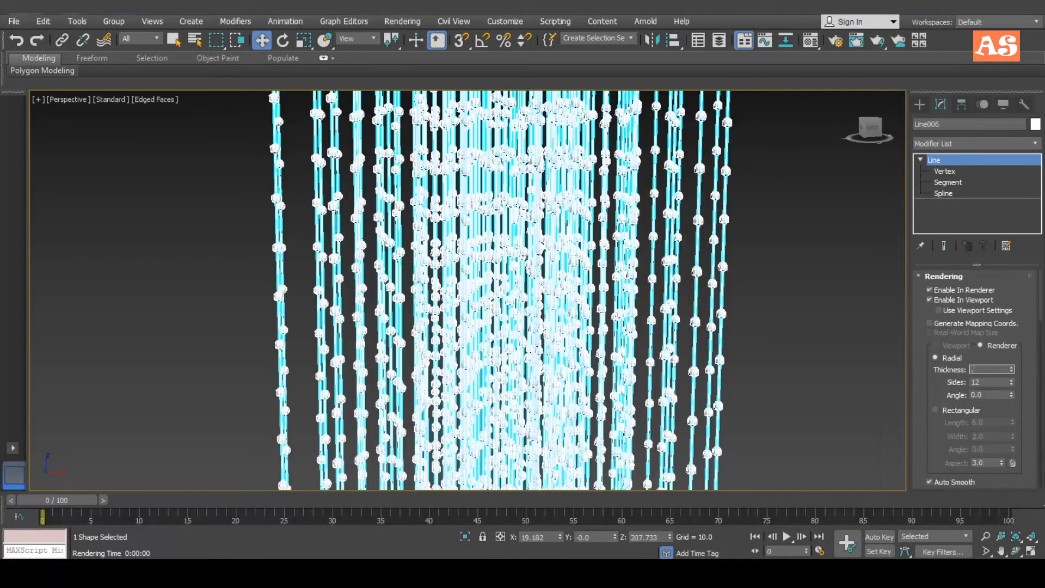
{"action": "type", "text": "05"}
{"action": "key", "text": "Return"}
{"action": "scroll", "coordinate": [702, 413], "scroll_direction": "down", "scroll_amount": 10}
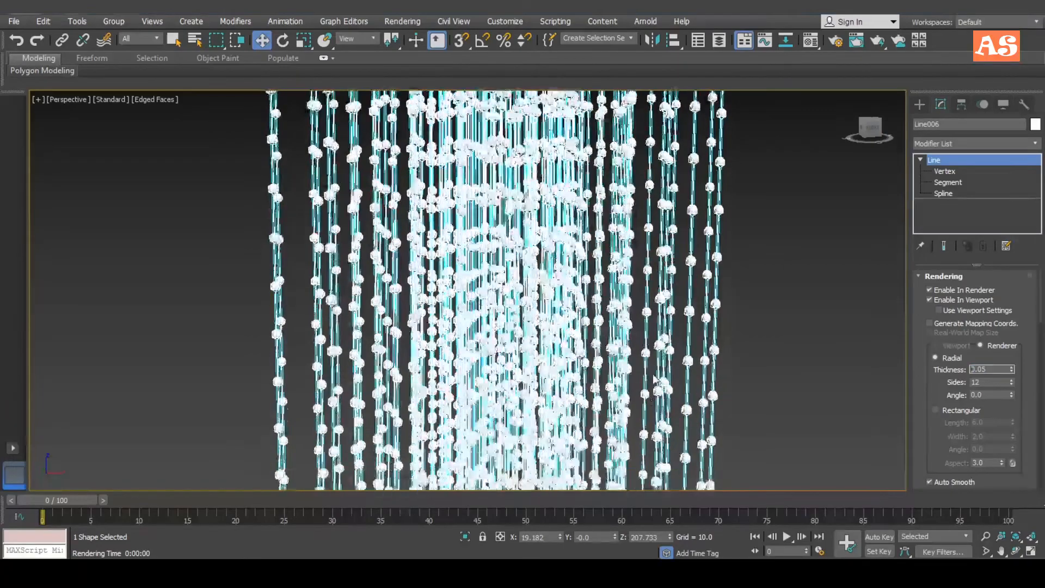
{"action": "middle_click_drag", "start_coordinate": [702, 377], "coordinate": [579, 252]}
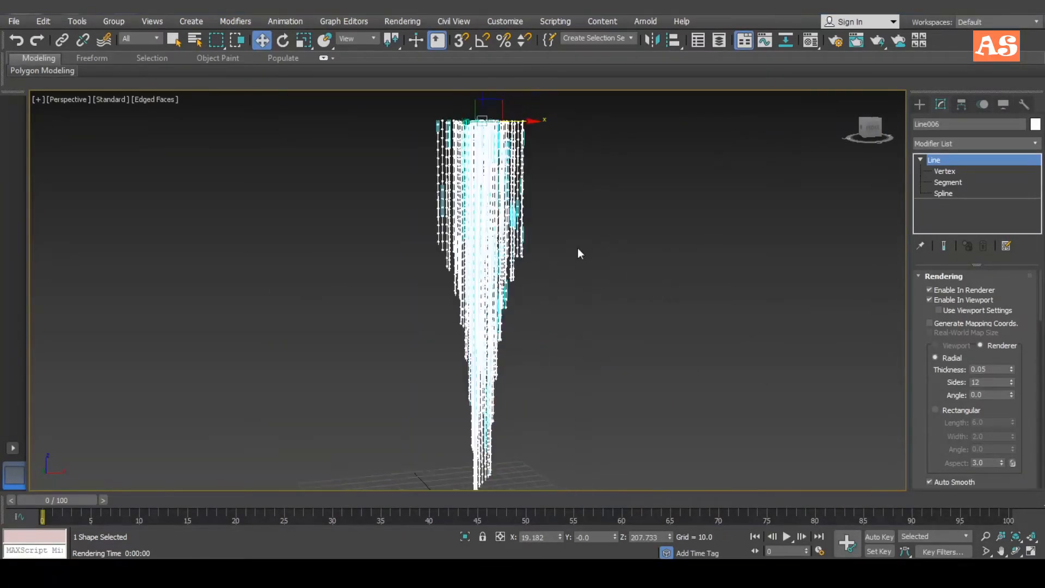
{"action": "key", "text": "shift+q"}
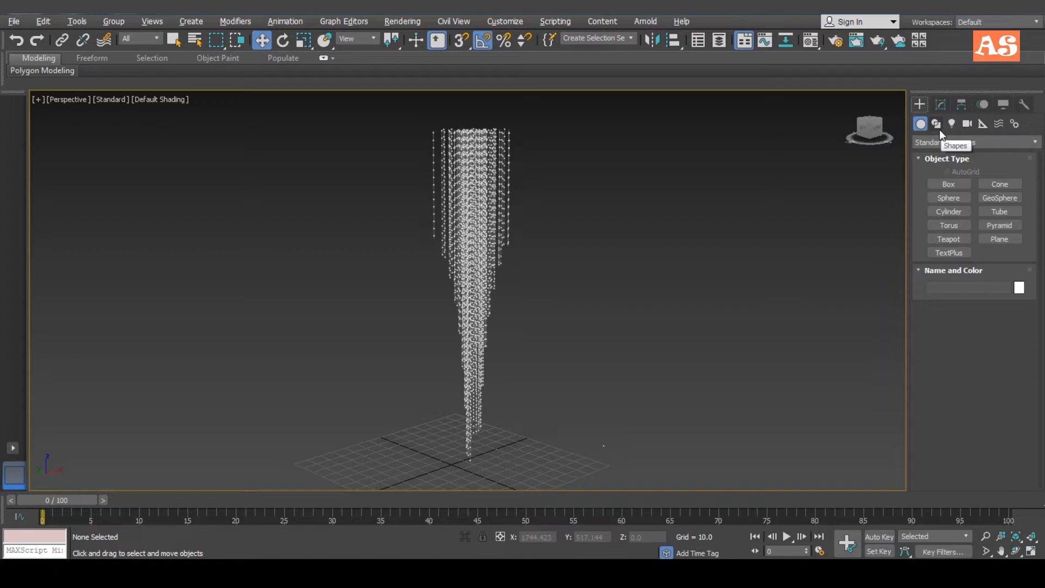
Create a flat cylinder around the beaded strands in the top view, with a radius of about 25.2 and height of about 3.7.
{"action": "left_click", "coordinate": [953, 213]}
{"action": "key", "text": "alt+w"}
{"action": "left_click", "coordinate": [330, 206]}
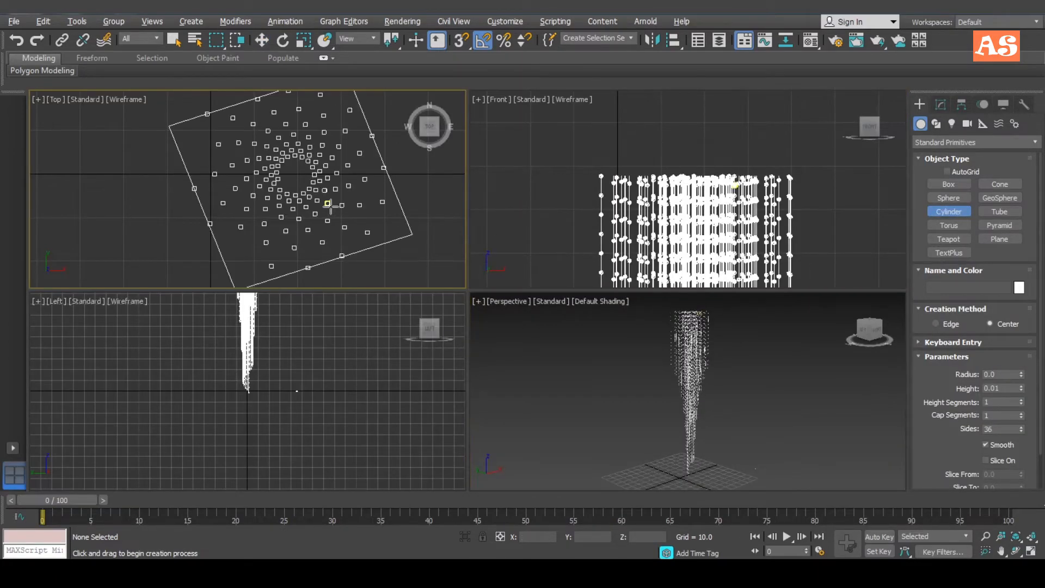
{"action": "key", "text": "alt+w"}
{"action": "scroll", "coordinate": [509, 246], "scroll_direction": "down", "scroll_amount": 8}
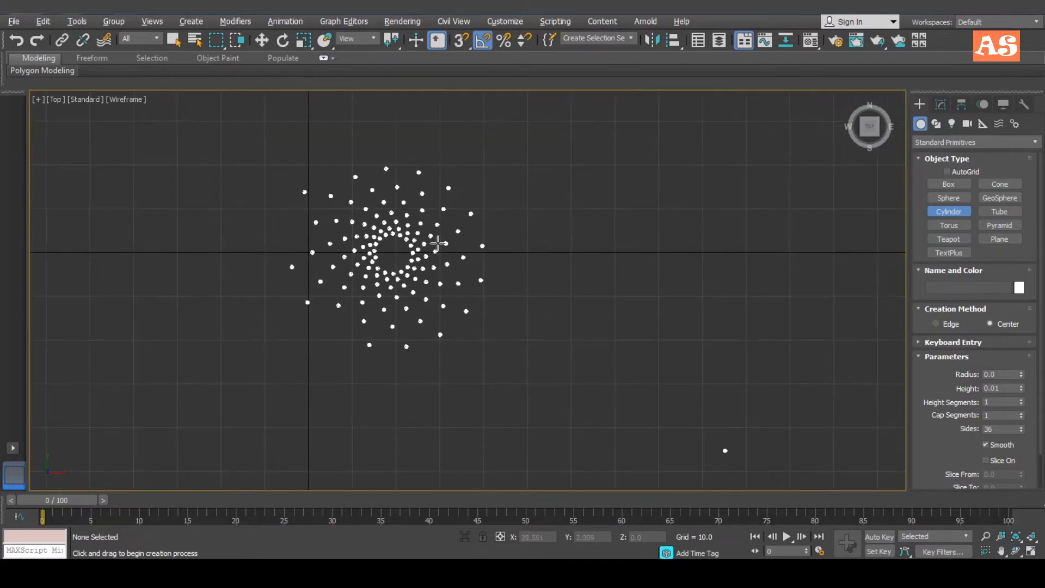
{"action": "left_click_drag", "start_coordinate": [390, 252], "coordinate": [402, 362]}
{"action": "left_click", "coordinate": [407, 345]}
{"action": "right_click", "coordinate": [414, 338]}
{"action": "right_click", "coordinate": [461, 260]}
{"action": "left_click", "coordinate": [472, 273]}
Raise the cylinder in the front view so it caps the upper ends of the beaded strands.
{"action": "key", "text": "alt+w"}
{"action": "right_click", "coordinate": [557, 345]}
{"action": "key", "text": "alt+w"}
{"action": "middle_click_drag", "start_coordinate": [615, 351], "coordinate": [615, 395]}
{"action": "key", "text": "alt+w"}
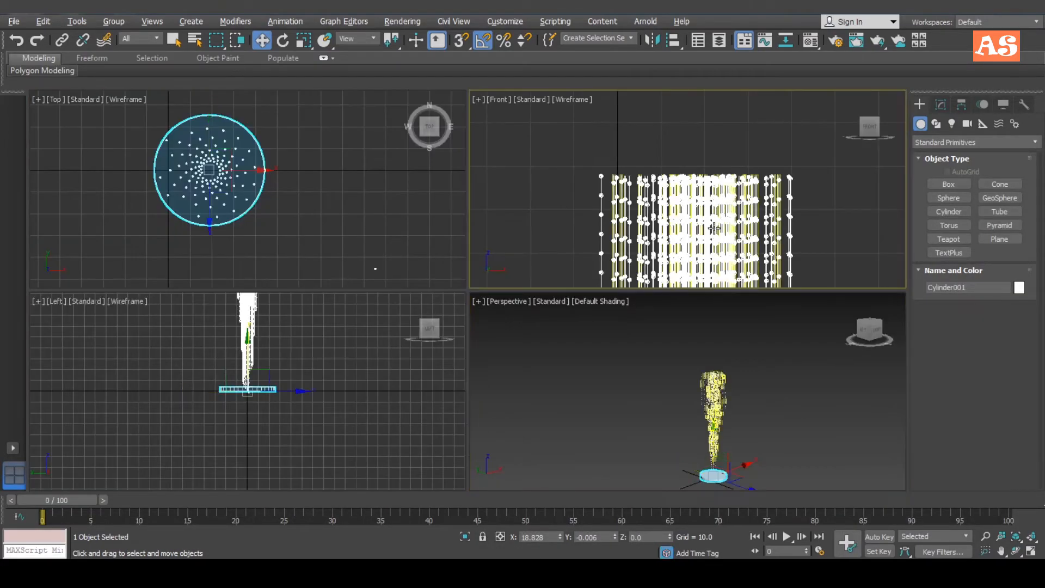
{"action": "right_click", "coordinate": [691, 214]}
{"action": "key", "text": "alt+w"}
{"action": "left_click_drag", "start_coordinate": [559, 346], "coordinate": [560, 121]}
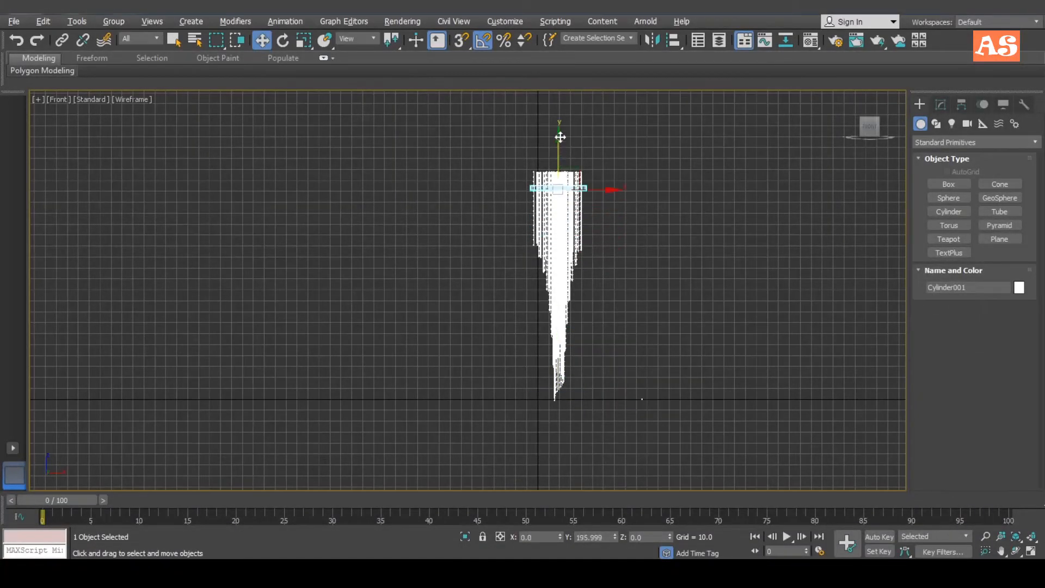
{"action": "scroll", "coordinate": [558, 131], "scroll_direction": "up", "scroll_amount": 10}
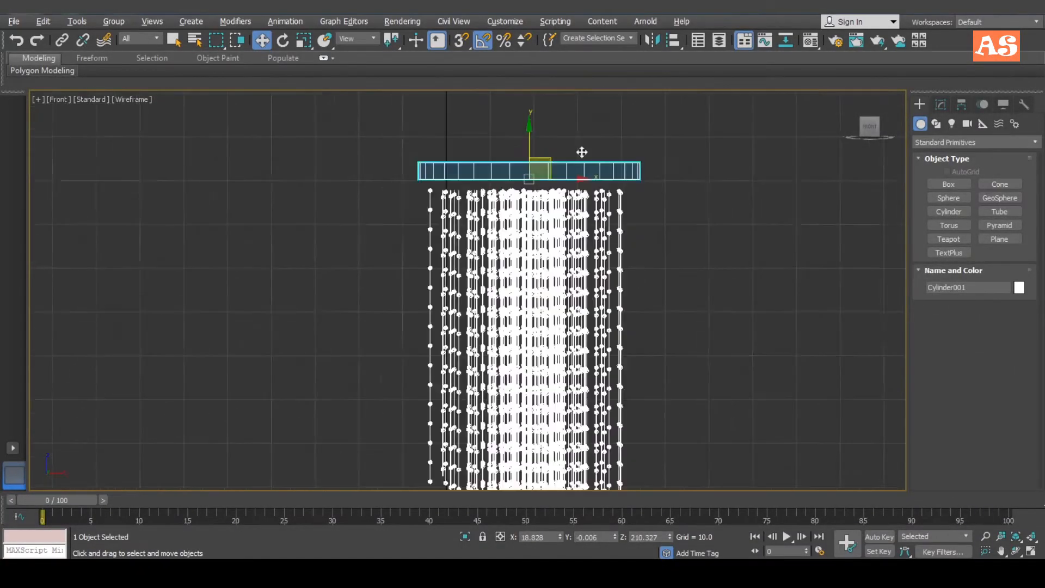
{"action": "left_click_drag", "start_coordinate": [528, 198], "coordinate": [534, 232]}
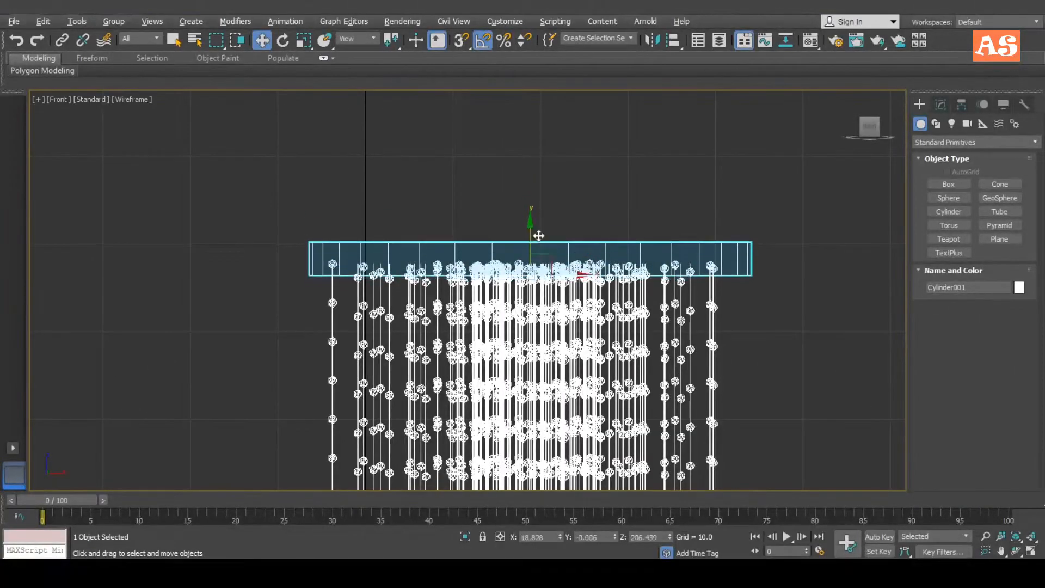
Reduce the height of the cylinder above the strands to make it a thinner disc.
{"action": "key", "text": "alt+w"}
{"action": "key", "text": "alt+w"}
{"action": "scroll", "coordinate": [599, 331], "scroll_direction": "up", "scroll_amount": 8}
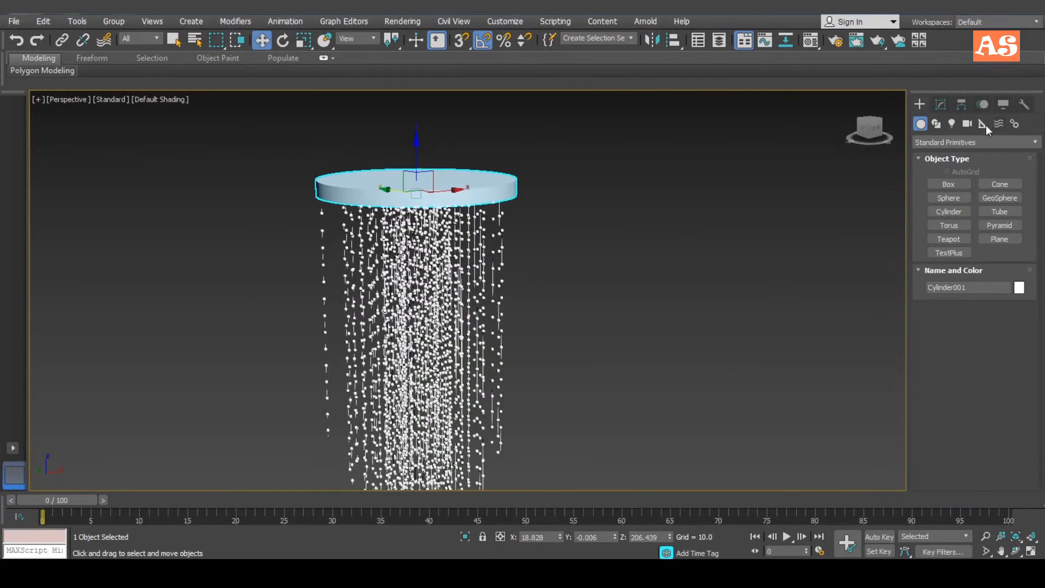
{"action": "left_click", "coordinate": [939, 105]}
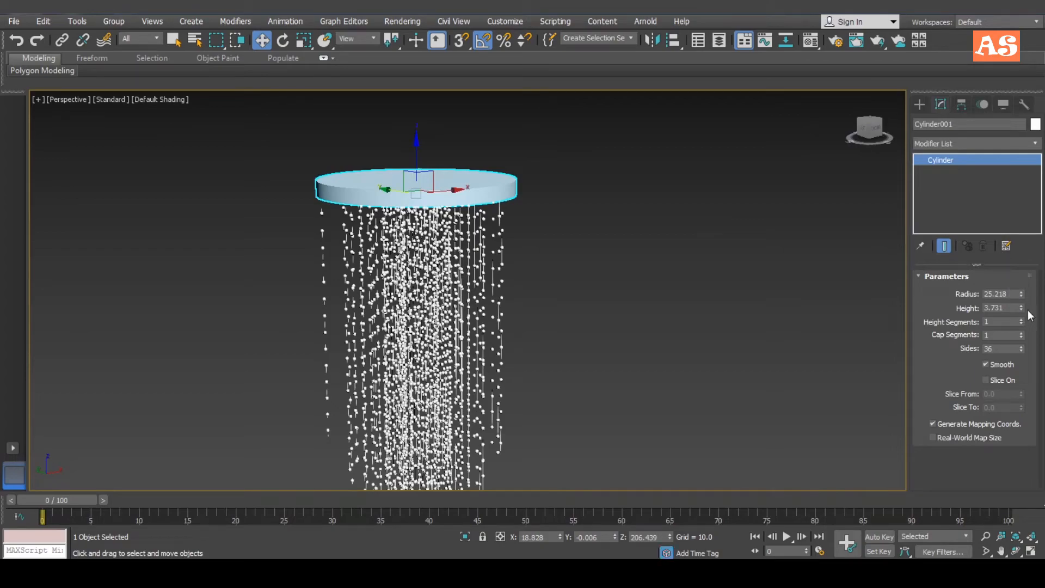
{"action": "left_click_drag", "start_coordinate": [1021, 308], "coordinate": [1021, 337]}
{"action": "middle_click_drag", "start_coordinate": [702, 305], "coordinate": [667, 279], "text": "alt"}
{"action": "middle_click_drag", "start_coordinate": [554, 301], "coordinate": [625, 279]}
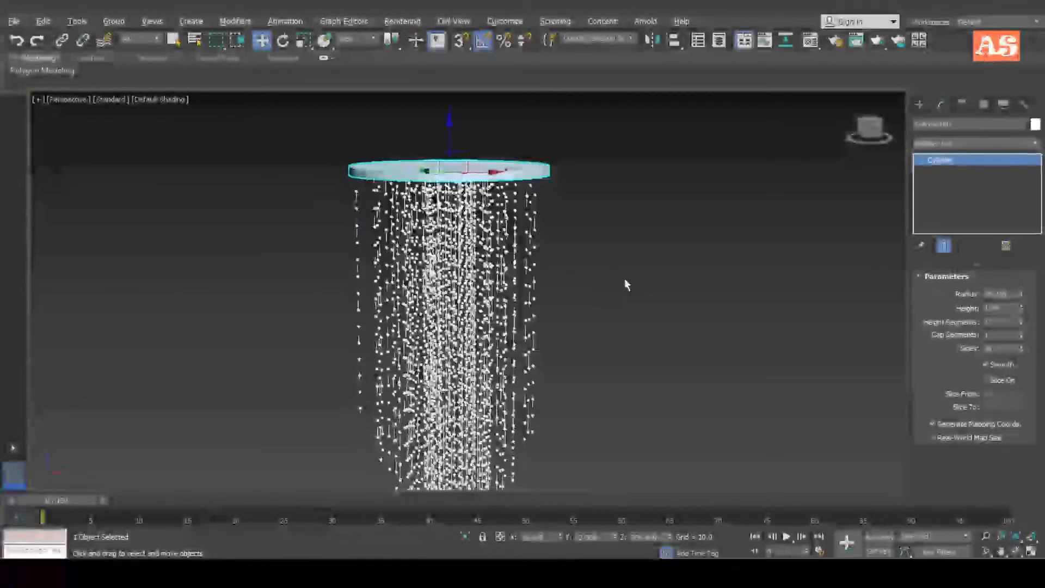
Draw an upright rectangle spline about 5.4 long and 2.85 wide above the disc's middle in the front view.
{"action": "left_click", "coordinate": [919, 104]}
{"action": "middle_click_drag", "start_coordinate": [880, 159], "coordinate": [808, 207], "text": "alt"}
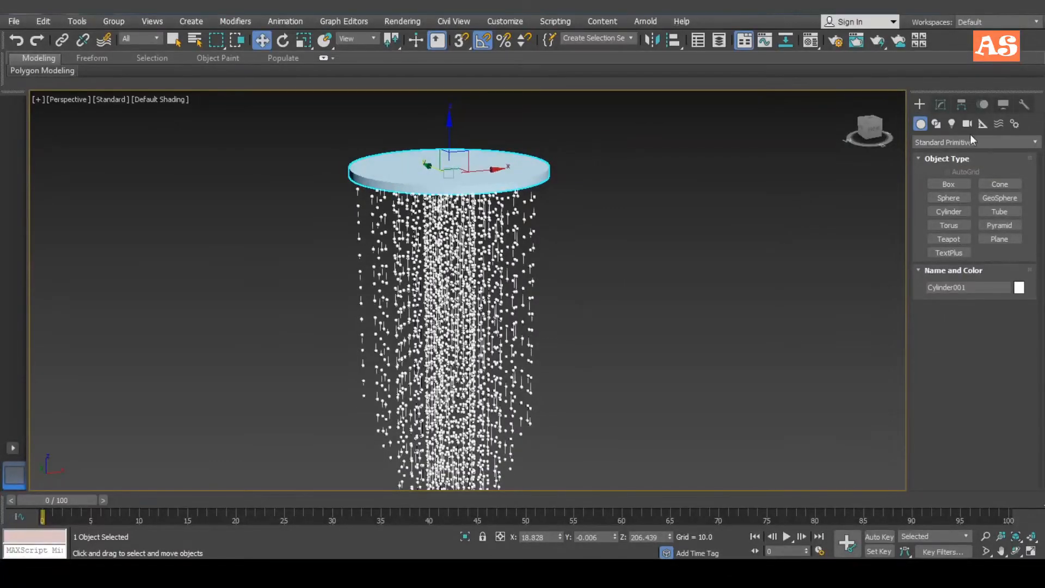
{"action": "left_click", "coordinate": [936, 124]}
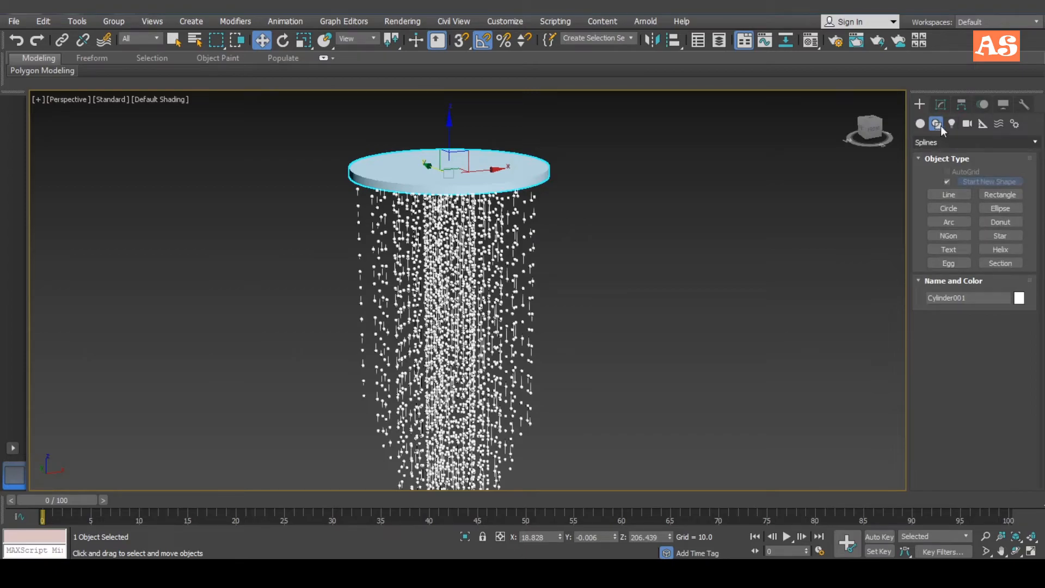
{"action": "left_click", "coordinate": [991, 194]}
{"action": "key", "text": "alt+w"}
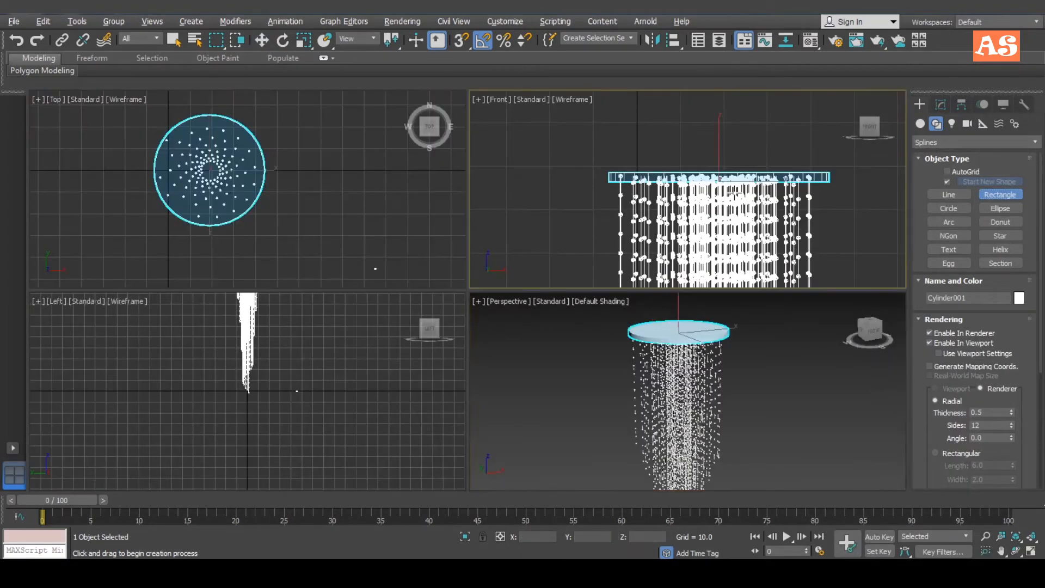
{"action": "key", "text": "alt+w"}
{"action": "left_click_drag", "start_coordinate": [577, 212], "coordinate": [597, 248]}
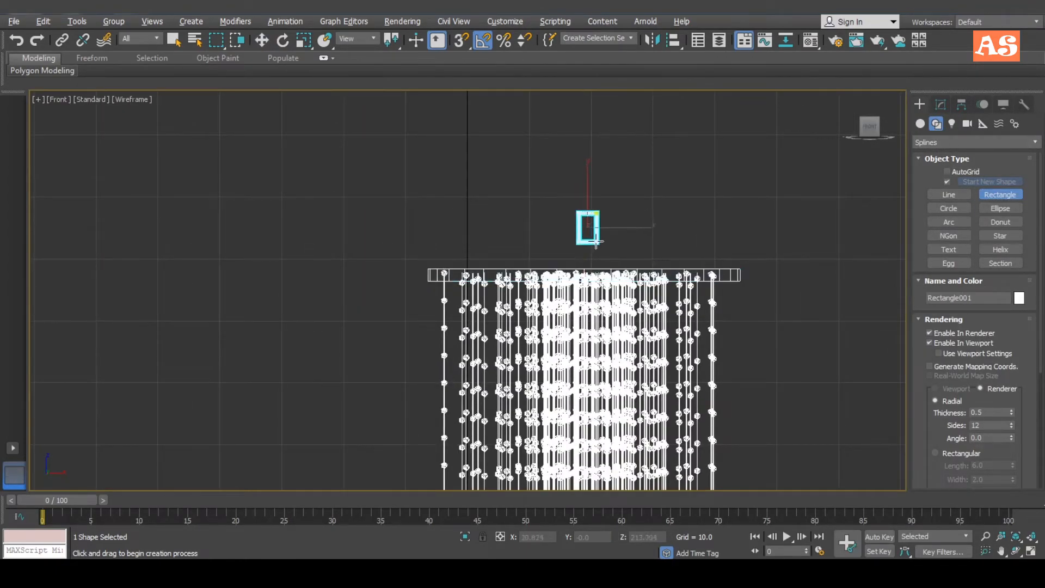
{"action": "right_click", "coordinate": [654, 206]}
{"action": "right_click", "coordinate": [654, 205]}
{"action": "left_click", "coordinate": [661, 214]}
Give the rectangle a corner radius of about 1.16 and lower it toward the disc.
{"action": "scroll", "coordinate": [660, 247], "scroll_direction": "up", "scroll_amount": 3}
{"action": "left_click", "coordinate": [940, 104]}
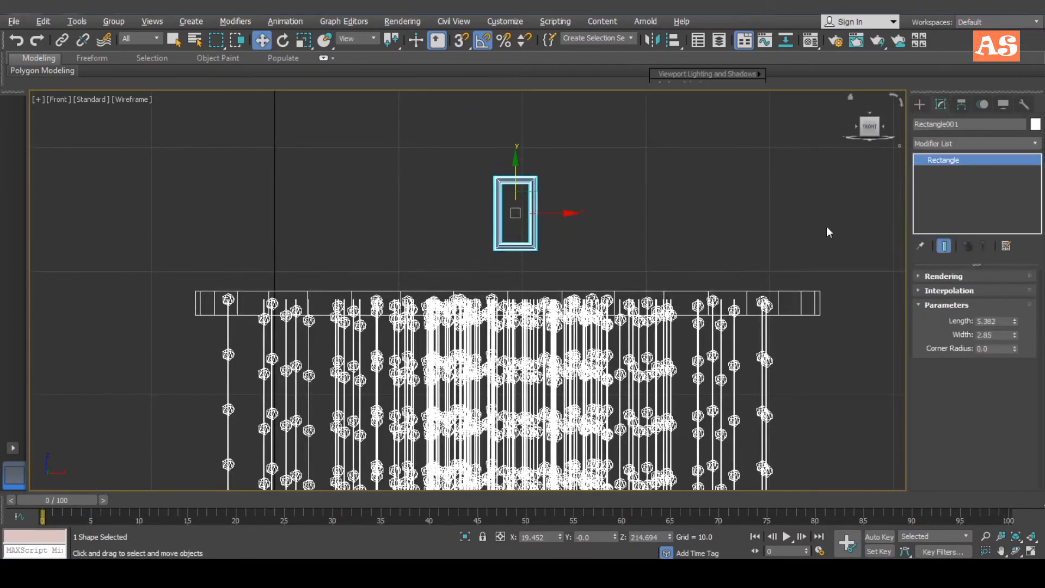
{"action": "middle_click_drag", "start_coordinate": [829, 227], "coordinate": [827, 223]}
{"action": "left_click_drag", "start_coordinate": [1015, 348], "coordinate": [1015, 287]}
{"action": "right_click", "coordinate": [665, 197]}
{"action": "left_click_drag", "start_coordinate": [514, 170], "coordinate": [516, 193]}
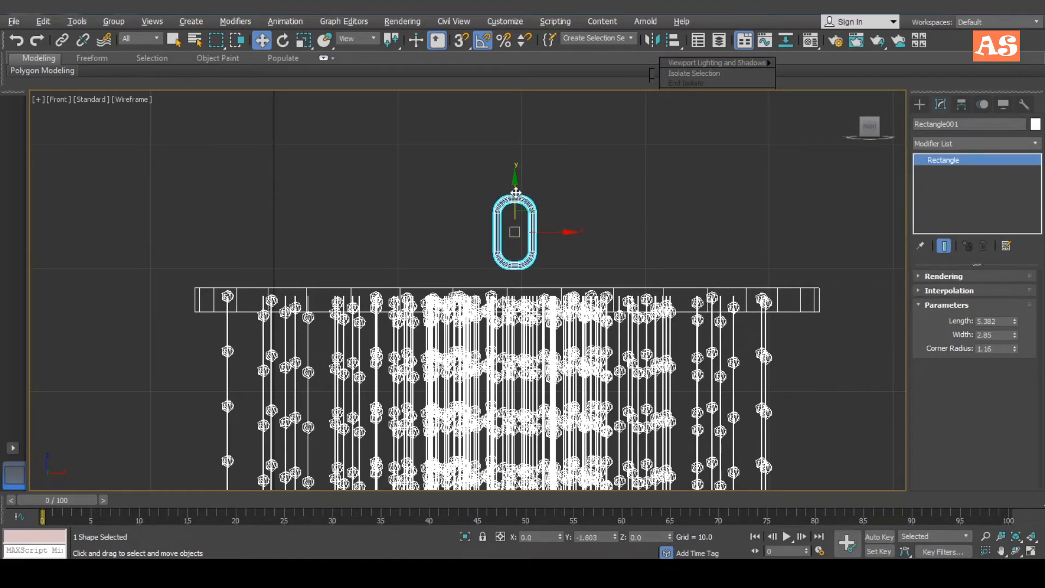
Check the angle snap settings and clone the rounded link as one copy rotated 90 degrees about its vertical axis.
{"action": "right_click", "coordinate": [579, 210]}
{"action": "left_click", "coordinate": [598, 230]}
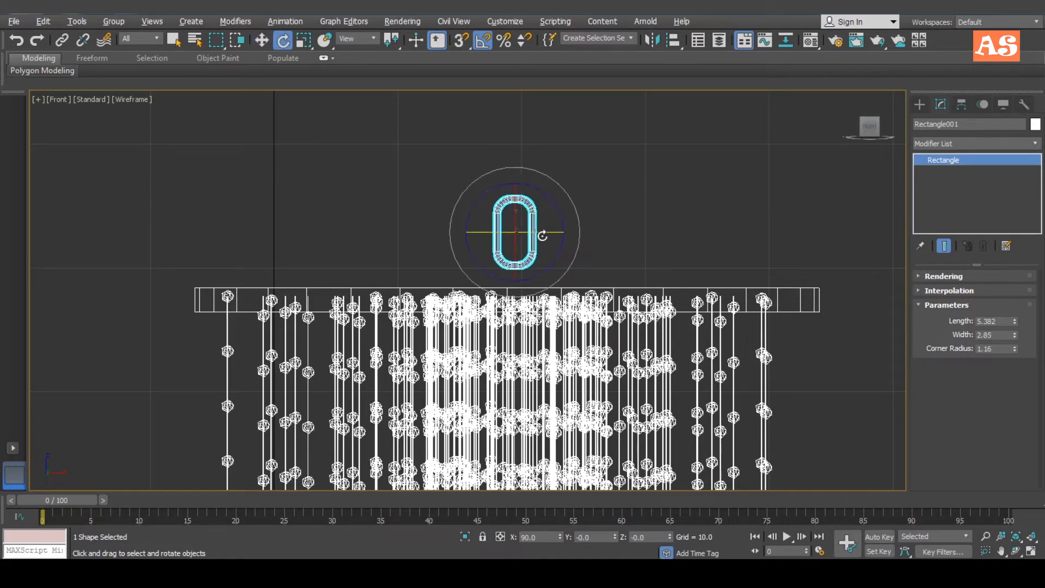
{"action": "right_click", "coordinate": [483, 41]}
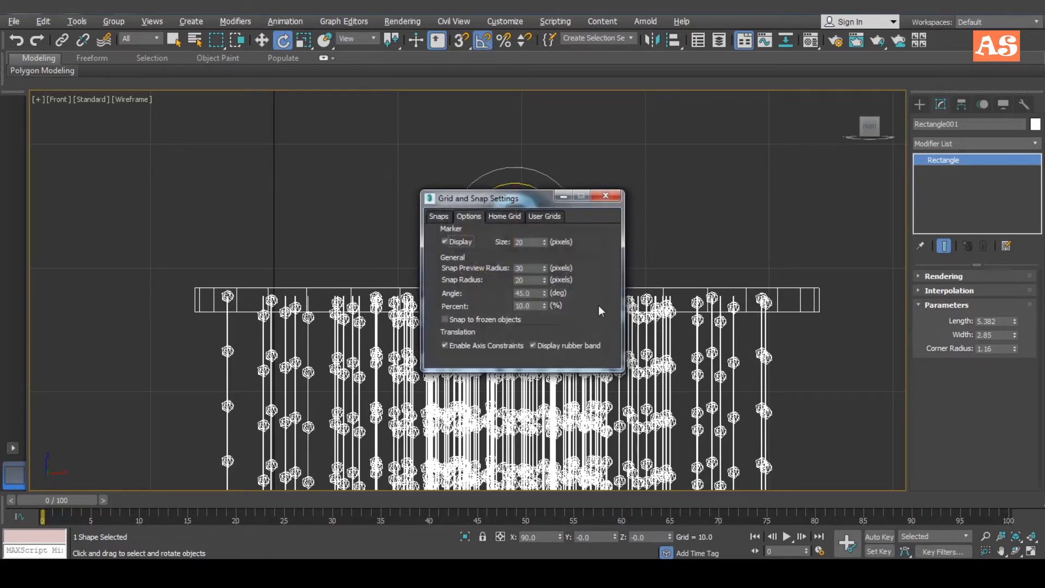
{"action": "left_click", "coordinate": [605, 196]}
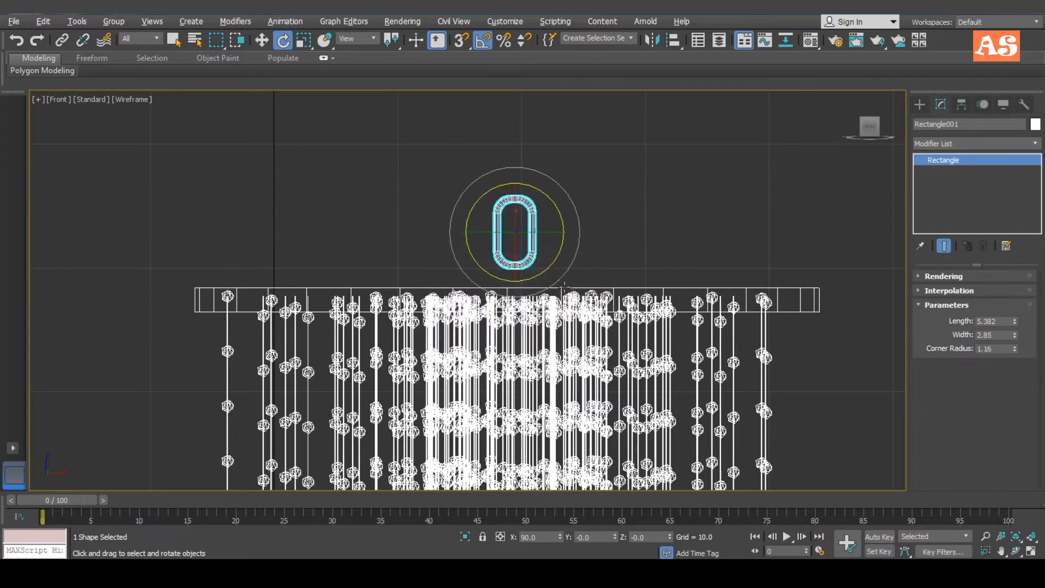
{"action": "left_click_drag", "start_coordinate": [528, 232], "coordinate": [541, 219], "text": "shift"}
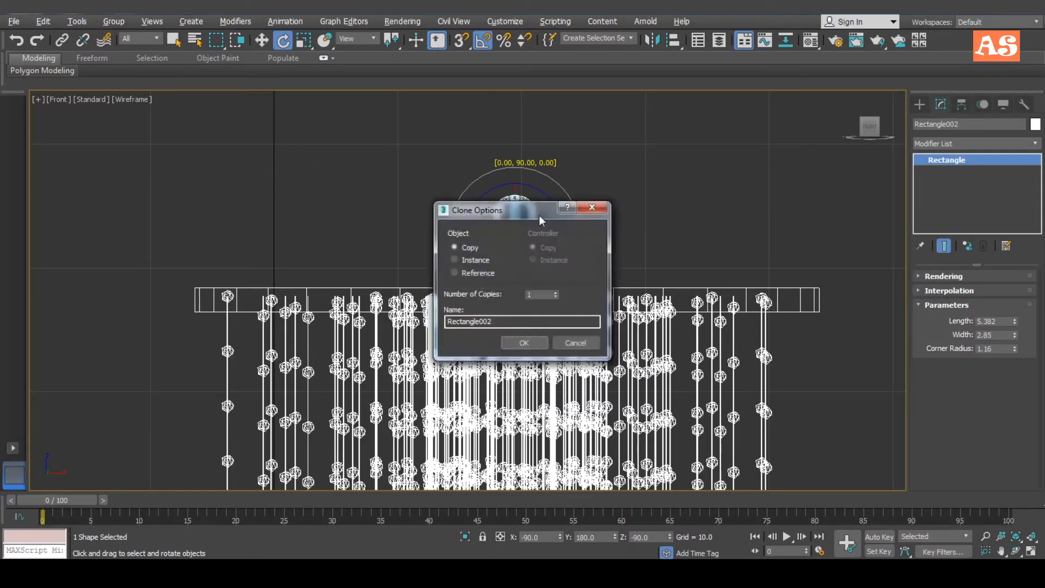
{"action": "left_click", "coordinate": [538, 344]}
Move the rotated link up until its lower end interlocks with the upper end of the first link.
{"action": "right_click", "coordinate": [604, 193]}
{"action": "left_click", "coordinate": [625, 207]}
{"action": "right_click", "coordinate": [625, 207]}
{"action": "left_click", "coordinate": [632, 216]}
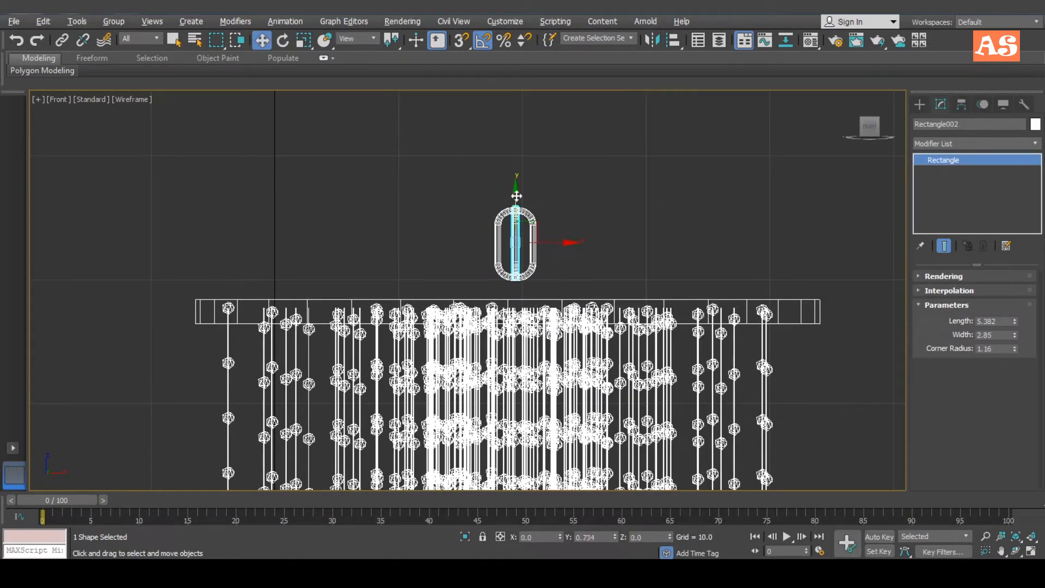
{"action": "left_click_drag", "start_coordinate": [516, 201], "coordinate": [519, 147]}
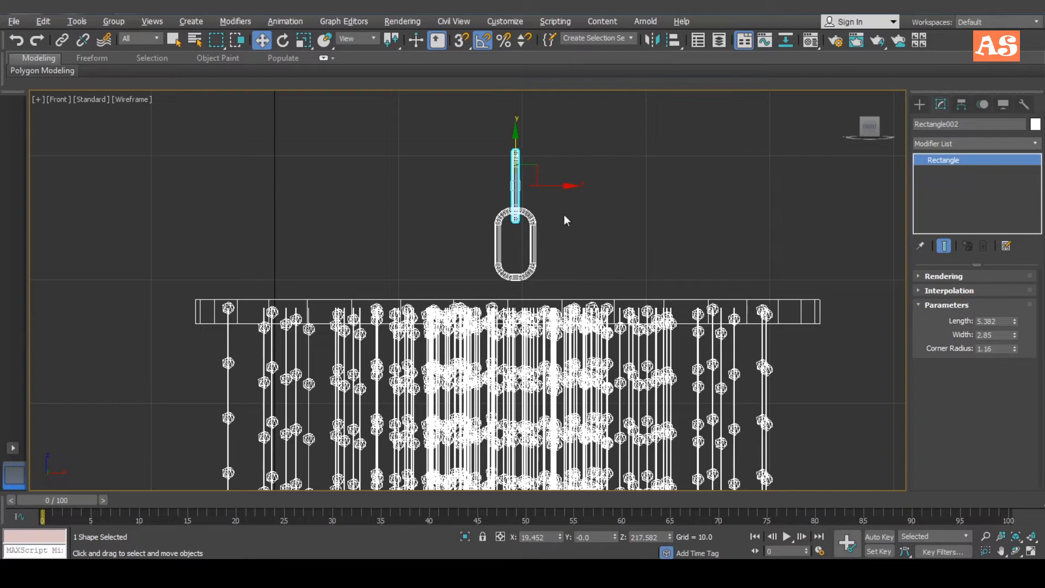
Select both chain links in the perspective view and clone them upward as one copy to lengthen the chain.
{"action": "key", "text": "alt+w"}
{"action": "right_click", "coordinate": [630, 342]}
{"action": "key", "text": "alt+w"}
{"action": "scroll", "coordinate": [490, 245], "scroll_direction": "up", "scroll_amount": 10}
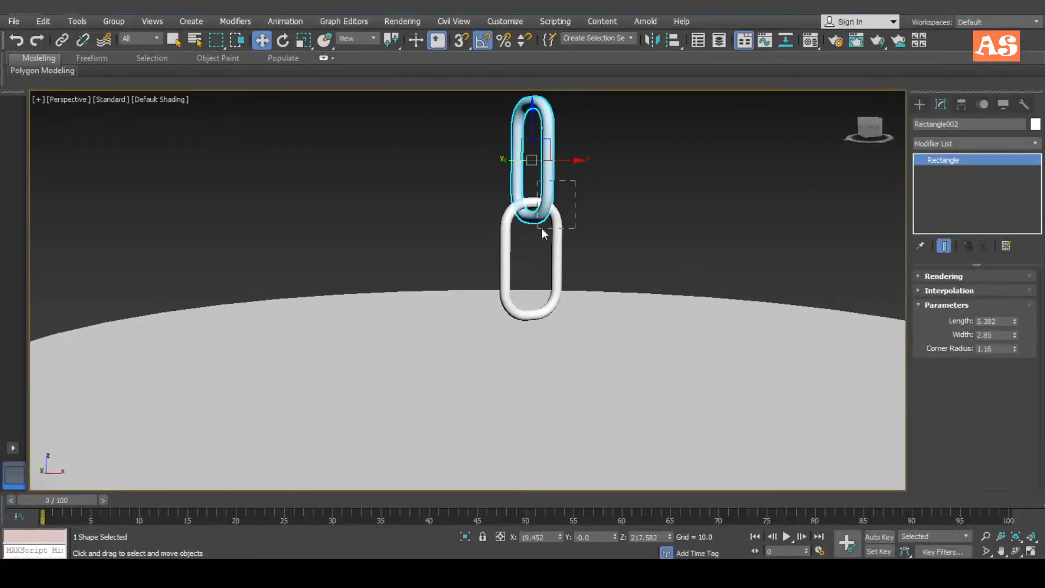
{"action": "left_click", "coordinate": [542, 232], "text": "ctrl"}
{"action": "scroll", "coordinate": [533, 240], "scroll_direction": "down", "scroll_amount": 5}
{"action": "left_click_drag", "start_coordinate": [498, 188], "coordinate": [508, 77], "text": "shift"}
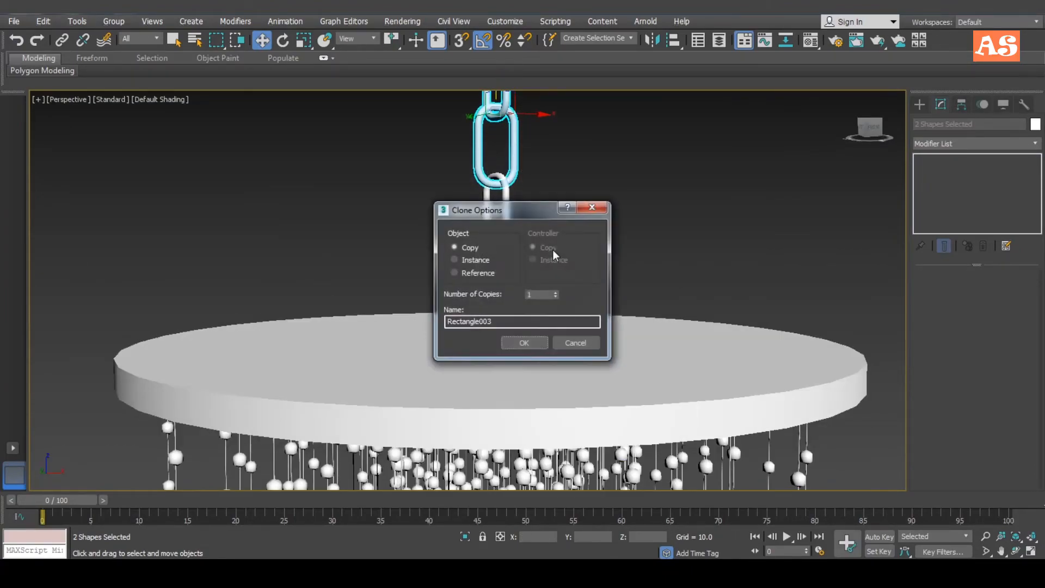
{"action": "left_click", "coordinate": [523, 343]}
{"action": "scroll", "coordinate": [672, 326], "scroll_direction": "down", "scroll_amount": 4}
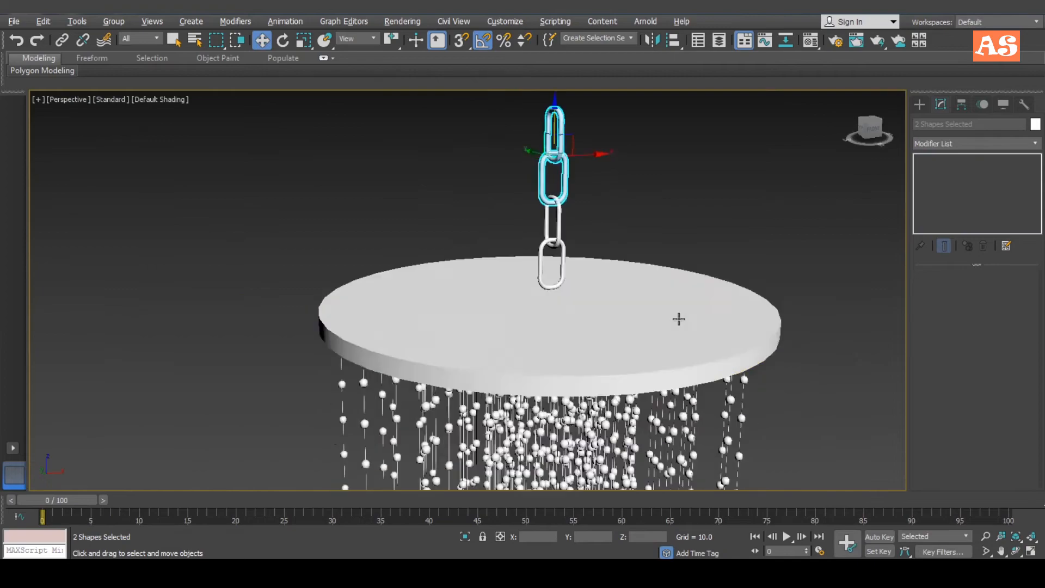
Create a sphere of about 1.6 radius in the top view, centred on the chain at the middle of the disc.
{"action": "left_click", "coordinate": [919, 101]}
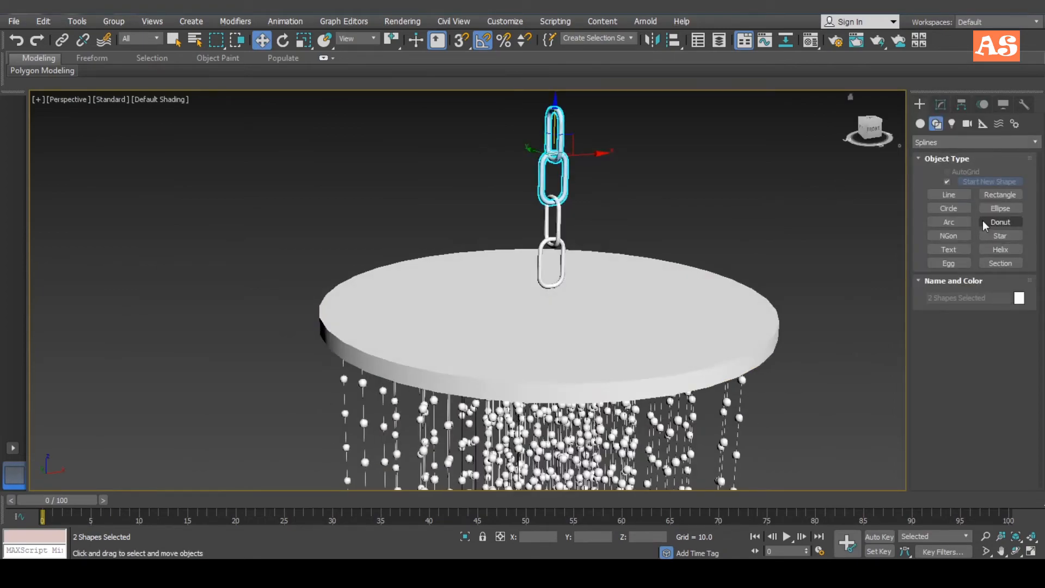
{"action": "left_click", "coordinate": [920, 125]}
{"action": "left_click", "coordinate": [960, 197]}
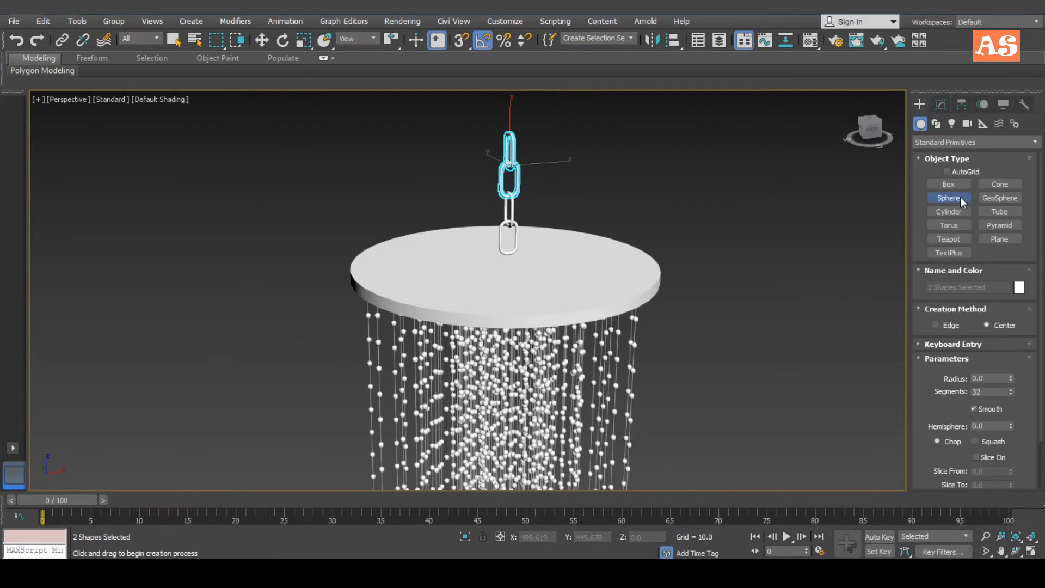
{"action": "key", "text": "alt+w"}
{"action": "scroll", "coordinate": [352, 215], "scroll_direction": "up", "scroll_amount": 5}
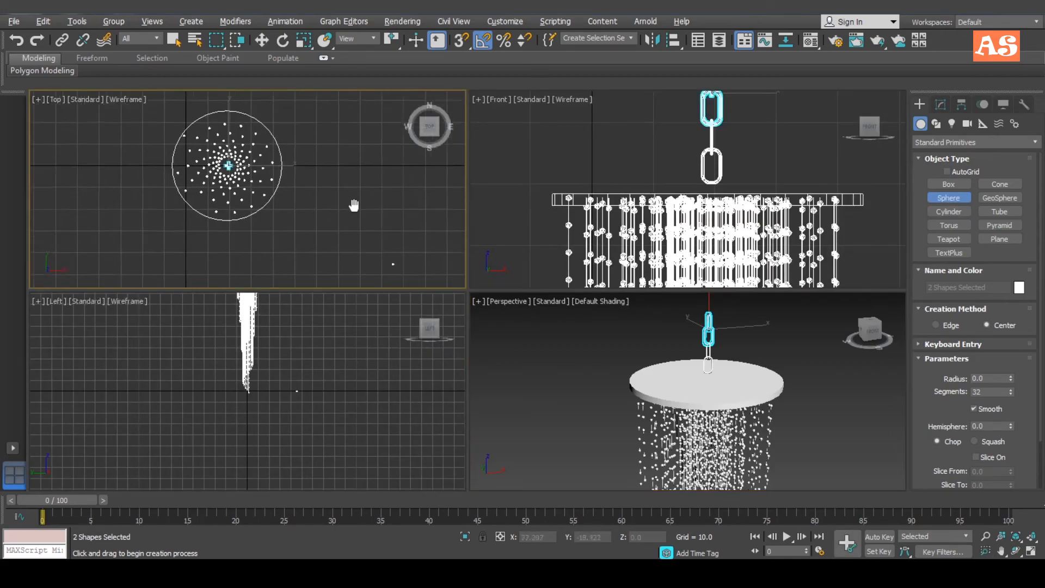
{"action": "scroll", "coordinate": [297, 227], "scroll_direction": "up", "scroll_amount": 3}
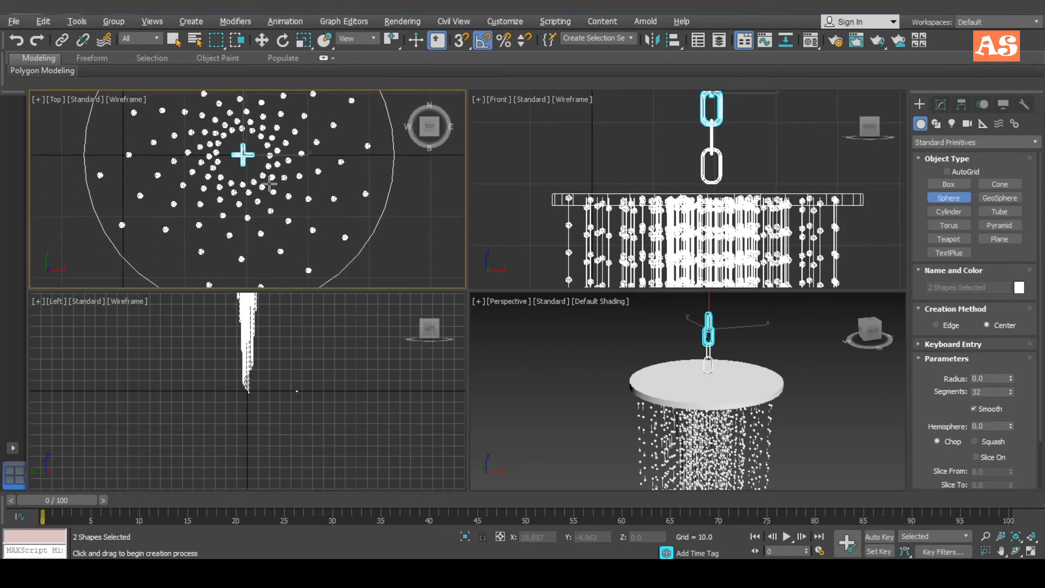
{"action": "left_click", "coordinate": [243, 155]}
{"action": "key", "text": "w"}
{"action": "right_click", "coordinate": [358, 173]}
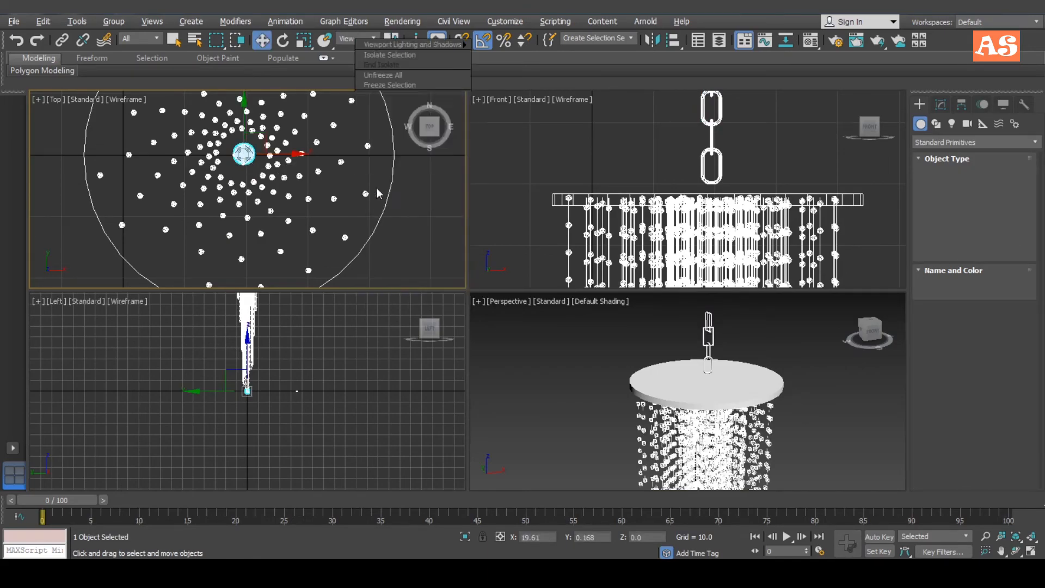
Raise the sphere in the front view to a height of about 208.8, onto the disc just under the lowest chain link.
{"action": "right_click", "coordinate": [684, 191]}
{"action": "scroll", "coordinate": [688, 181], "scroll_direction": "down", "scroll_amount": 5}
{"action": "scroll", "coordinate": [713, 199], "scroll_direction": "down", "scroll_amount": 5}
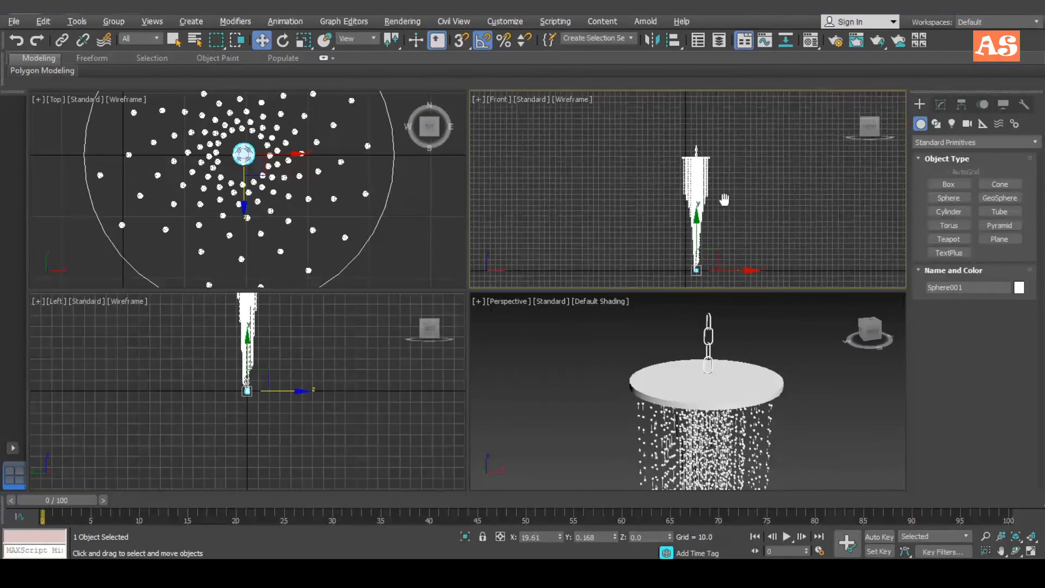
{"action": "left_click", "coordinate": [694, 190]}
{"action": "left_click", "coordinate": [694, 193]}
{"action": "scroll", "coordinate": [689, 201], "scroll_direction": "up", "scroll_amount": 5}
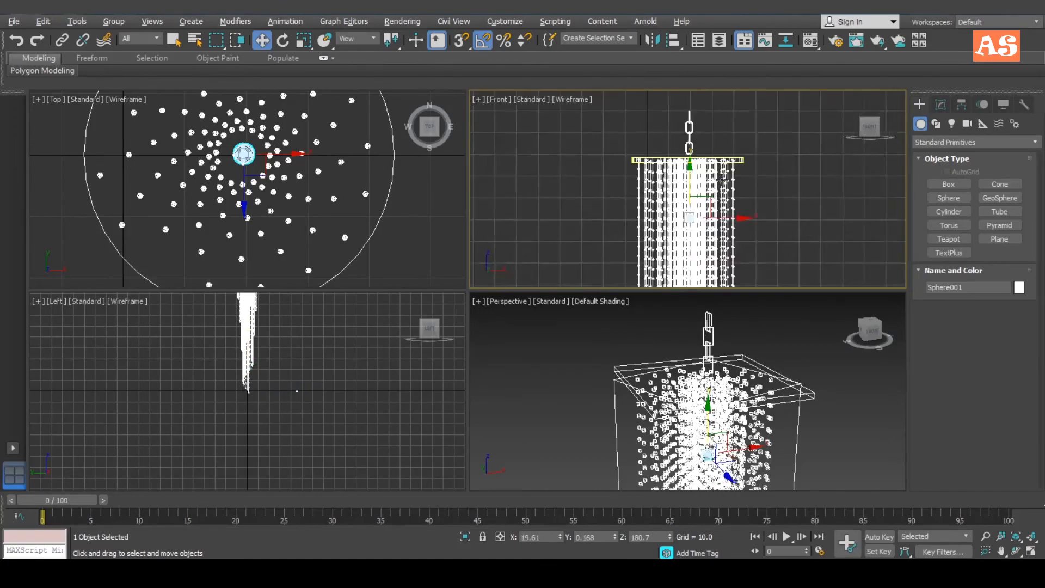
{"action": "left_click", "coordinate": [682, 109]}
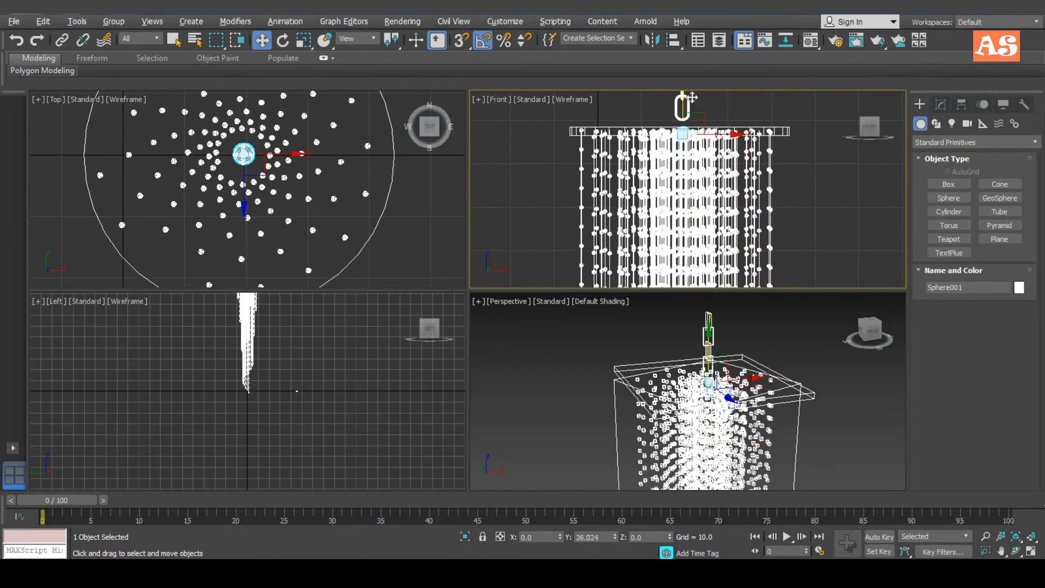
{"action": "scroll", "coordinate": [700, 135], "scroll_direction": "up", "scroll_amount": 3}
{"action": "scroll", "coordinate": [702, 135], "scroll_direction": "up", "scroll_amount": 2}
{"action": "middle_click_drag", "start_coordinate": [702, 135], "coordinate": [705, 199]}
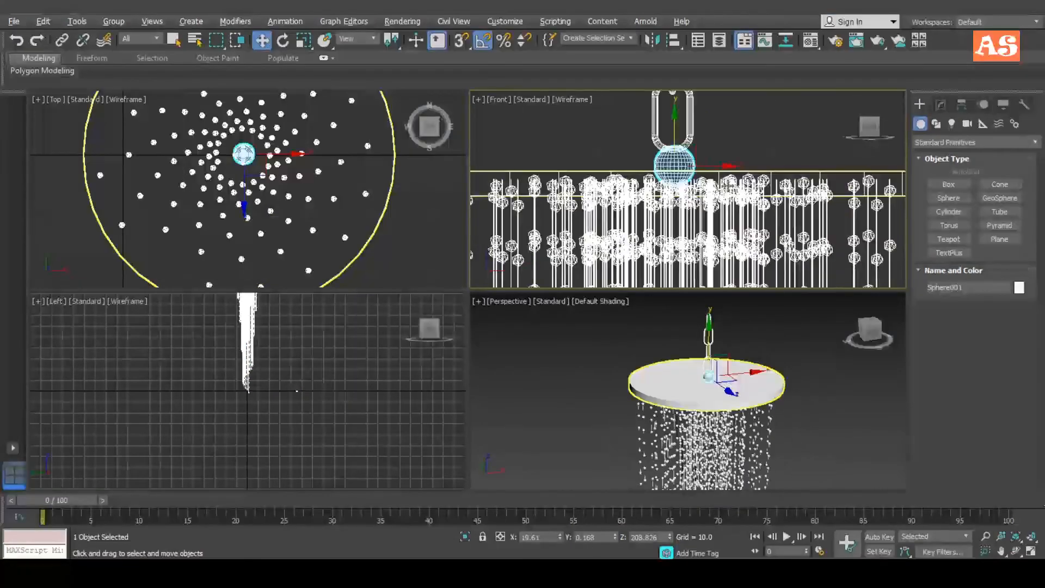
Enlarge the sphere to a radius of about 3.3 and lower it slightly so its centre sits at the disc's upper surface.
{"action": "left_click", "coordinate": [944, 109]}
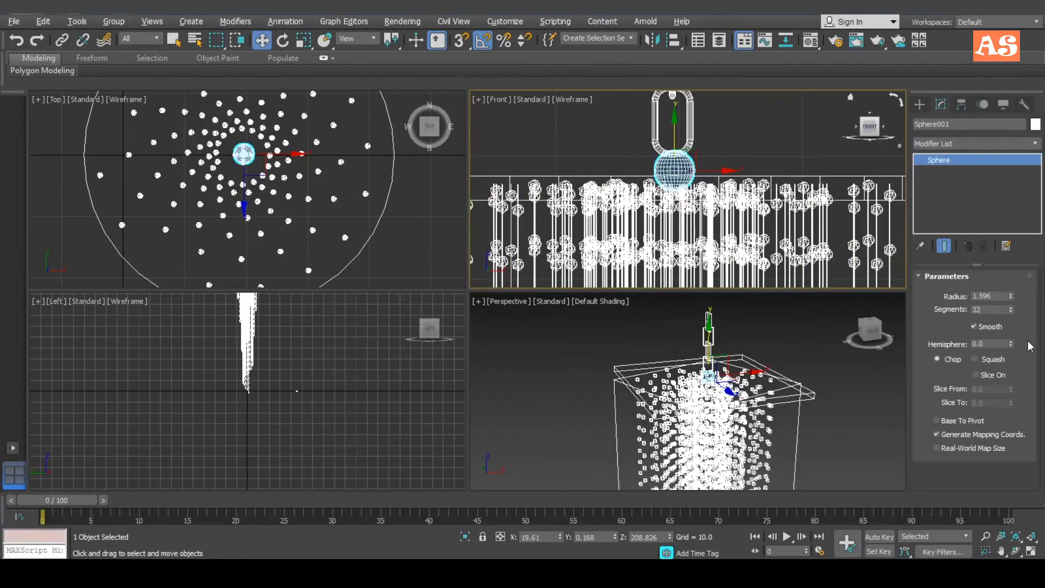
{"action": "left_click_drag", "start_coordinate": [1010, 296], "coordinate": [1021, 224]}
{"action": "left_click_drag", "start_coordinate": [676, 115], "coordinate": [674, 126]}
{"action": "middle_click_drag", "start_coordinate": [748, 200], "coordinate": [745, 215]}
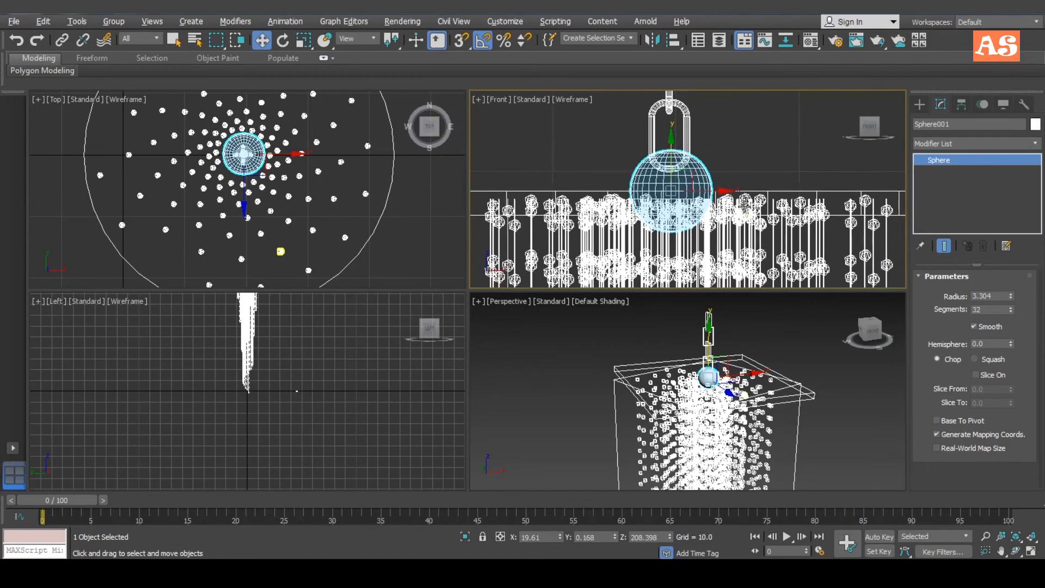
{"action": "middle_click_drag", "start_coordinate": [812, 189], "coordinate": [810, 188]}
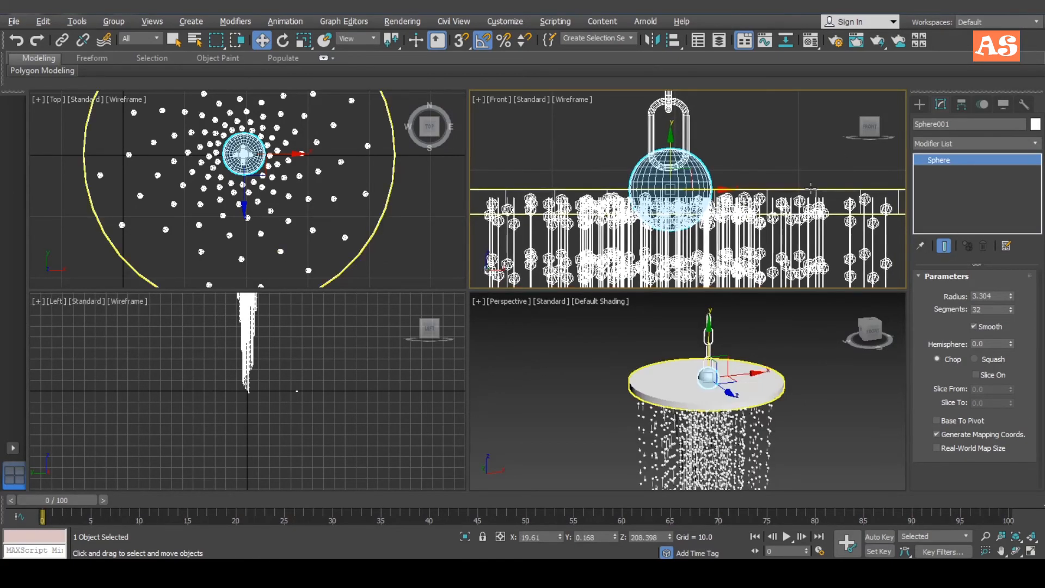
Convert the sphere to an editable poly.
{"action": "right_click", "coordinate": [811, 188]}
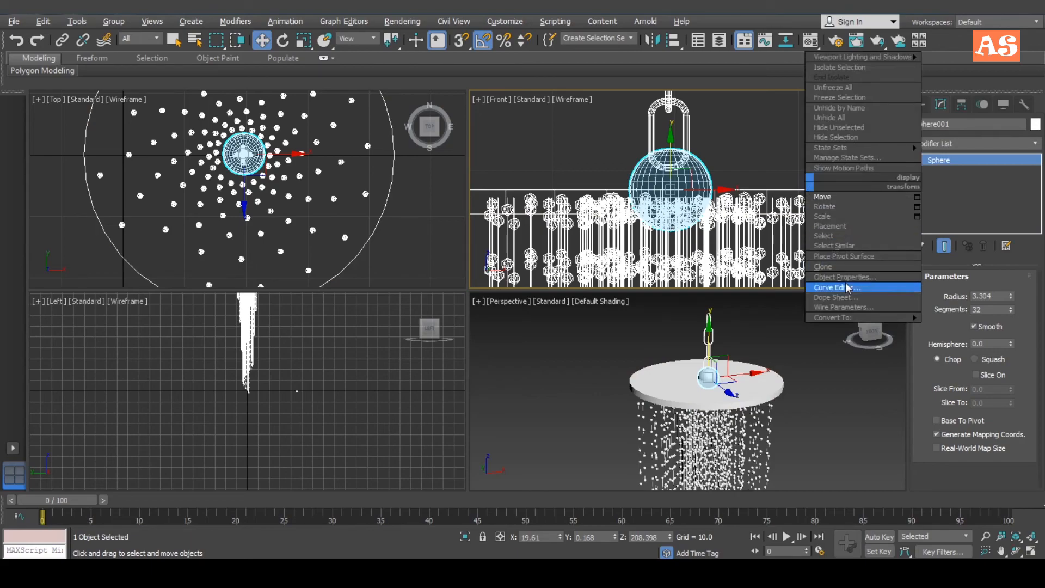
{"action": "mouse_move", "coordinate": [856, 319]}
{"action": "left_click", "coordinate": [982, 327]}
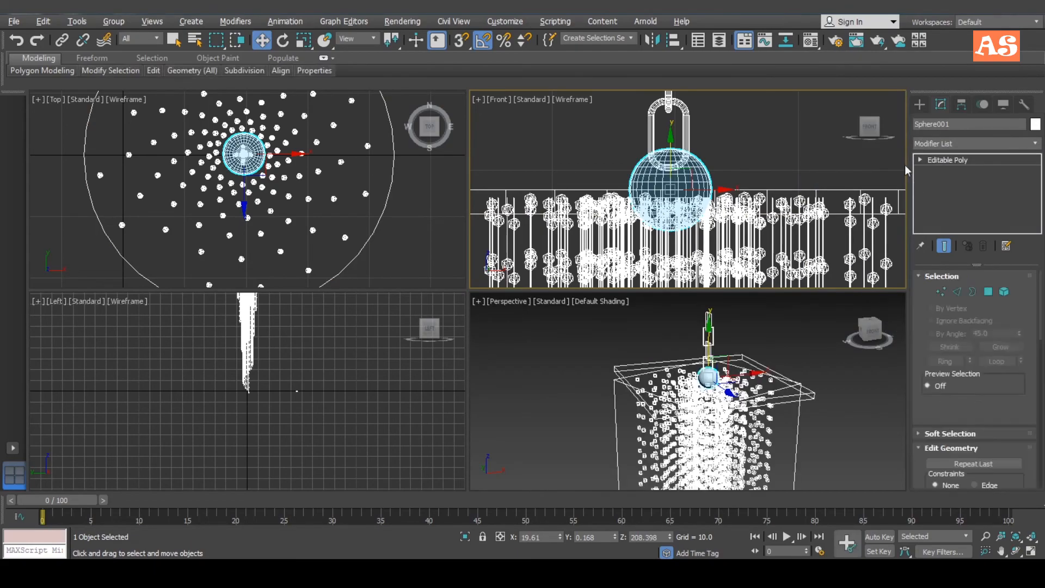
Delete the sphere's polygons below the disc's upper surface, leaving a dome, and finish polygon editing with nothing selected.
{"action": "left_click", "coordinate": [921, 159]}
{"action": "left_click", "coordinate": [954, 206]}
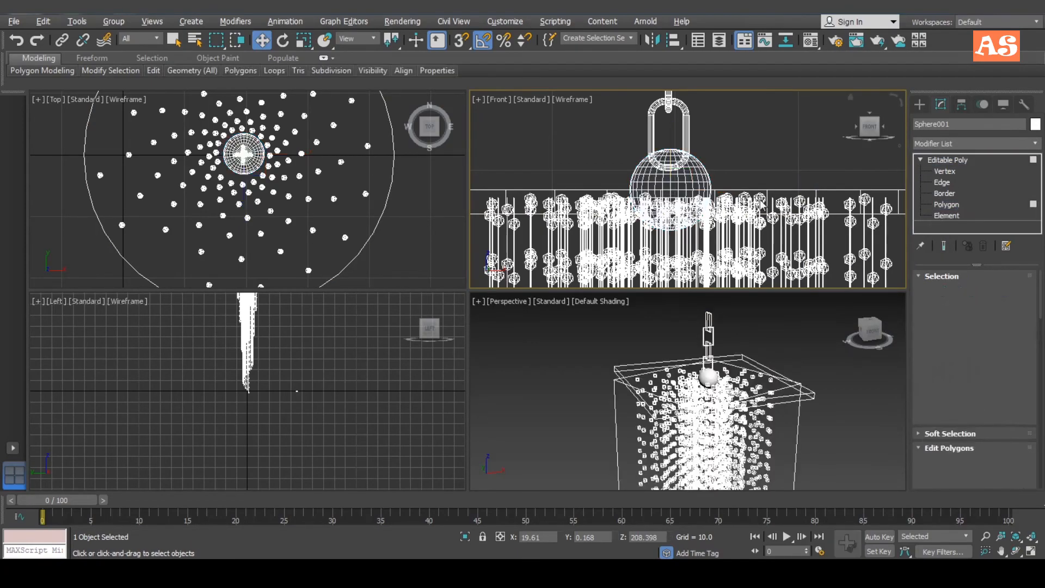
{"action": "scroll", "coordinate": [735, 181], "scroll_direction": "up", "scroll_amount": 5}
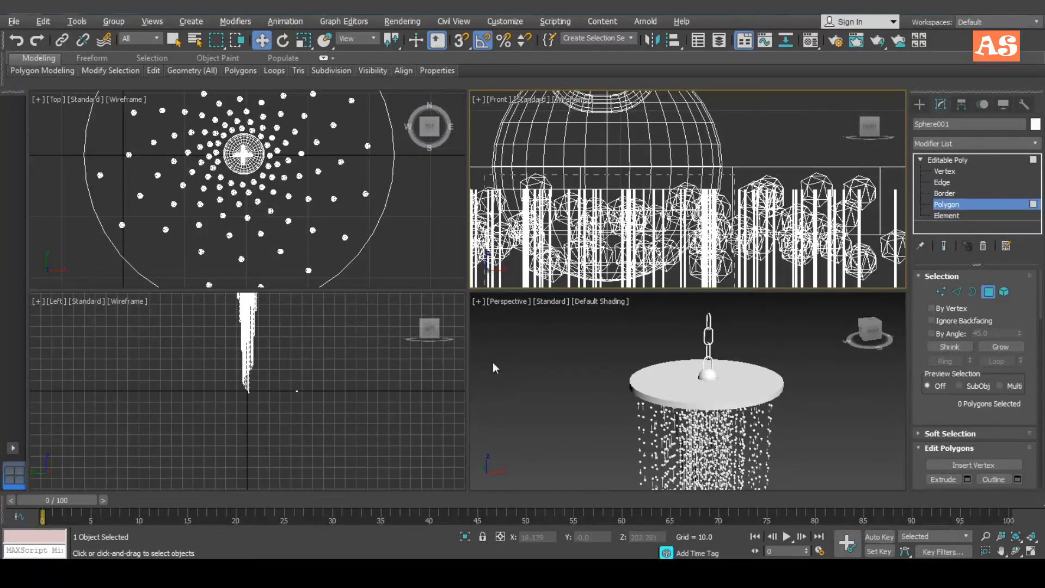
{"action": "left_click_drag", "start_coordinate": [493, 363], "coordinate": [497, 342]}
{"action": "key", "text": "Delete"}
{"action": "left_click", "coordinate": [707, 380]}
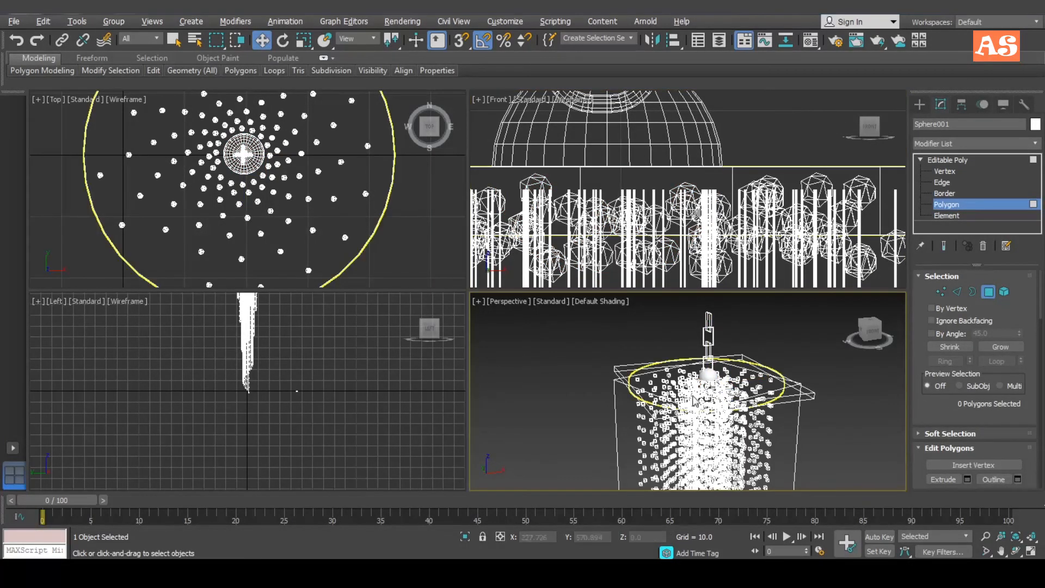
{"action": "key", "text": "alt+w"}
{"action": "left_click", "coordinate": [961, 158]}
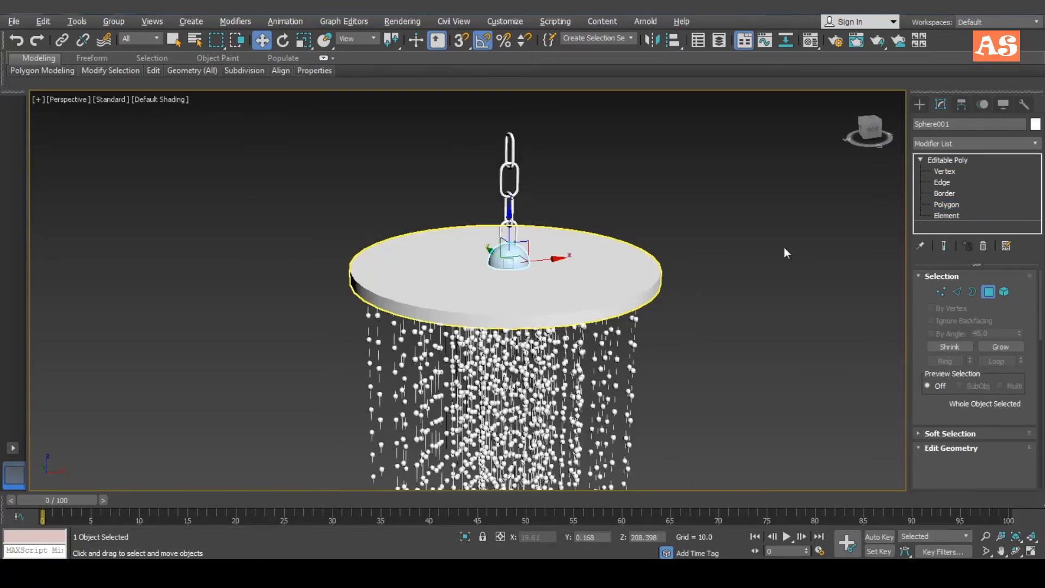
{"action": "left_click", "coordinate": [784, 252]}
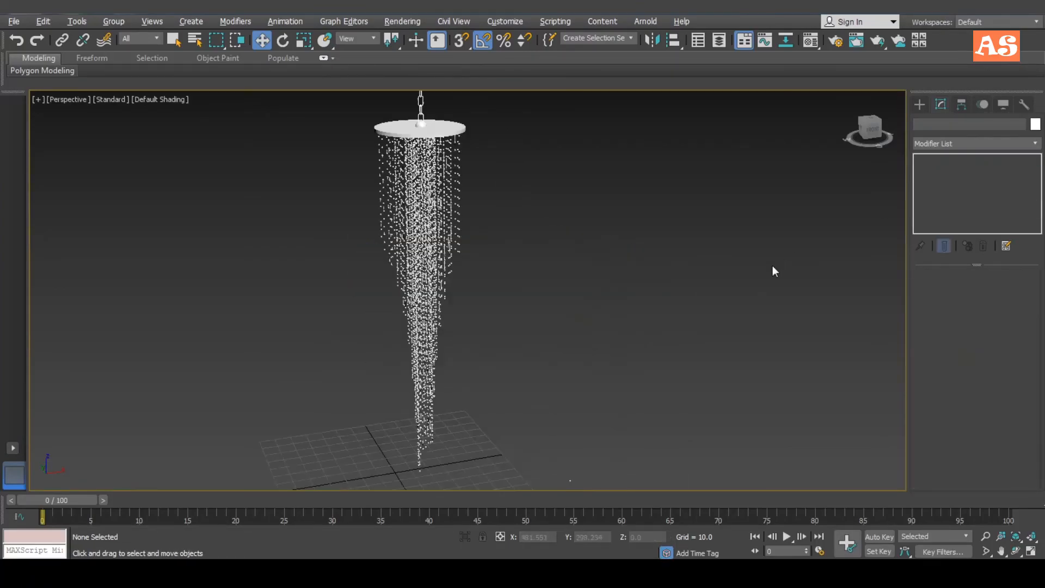
Render the perspective view with the whole chandelier framed from a low angle.
{"action": "mouse_move", "coordinate": [772, 266]}
{"action": "middle_mouse_down", "text": "alt"}
{"action": "mouse_move", "coordinate": [528, 279]}
{"action": "mouse_move", "coordinate": [634, 324]}
{"action": "mouse_move", "coordinate": [609, 318]}
{"action": "mouse_move", "coordinate": [631, 305]}
{"action": "mouse_move", "coordinate": [628, 321]}
{"action": "middle_mouse_up", "text": "alt"}
{"action": "scroll", "coordinate": [615, 316], "scroll_direction": "up", "scroll_amount": 3}
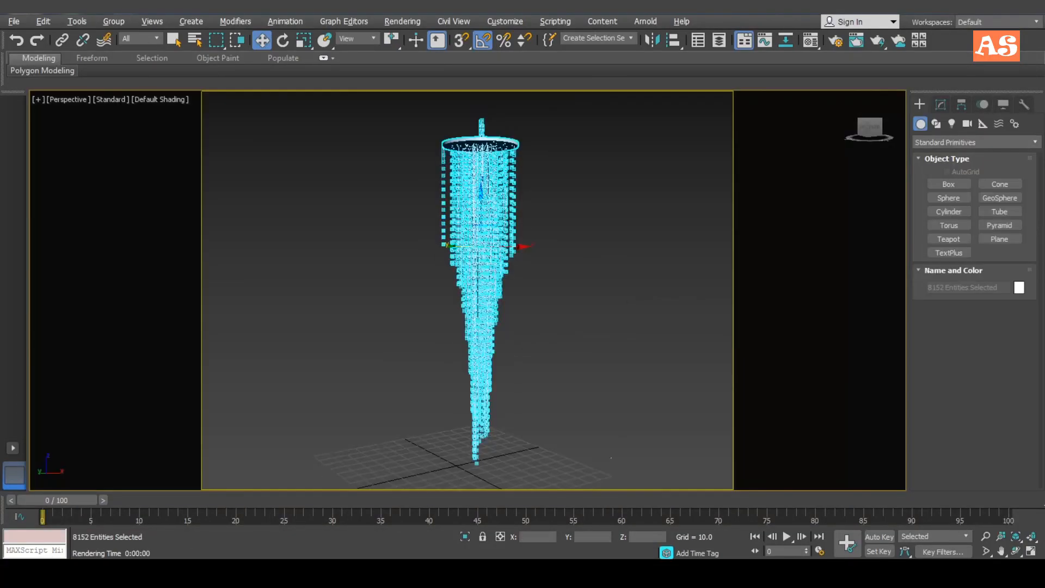
{"action": "middle_click_drag", "start_coordinate": [627, 321], "coordinate": [620, 327], "text": "alt"}
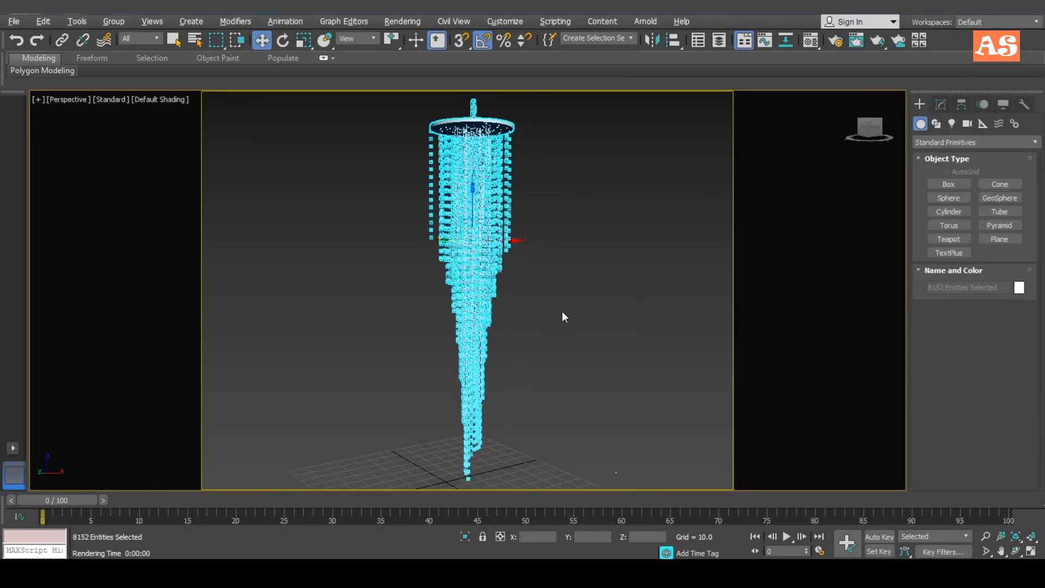
{"action": "key", "text": "shift+q"}
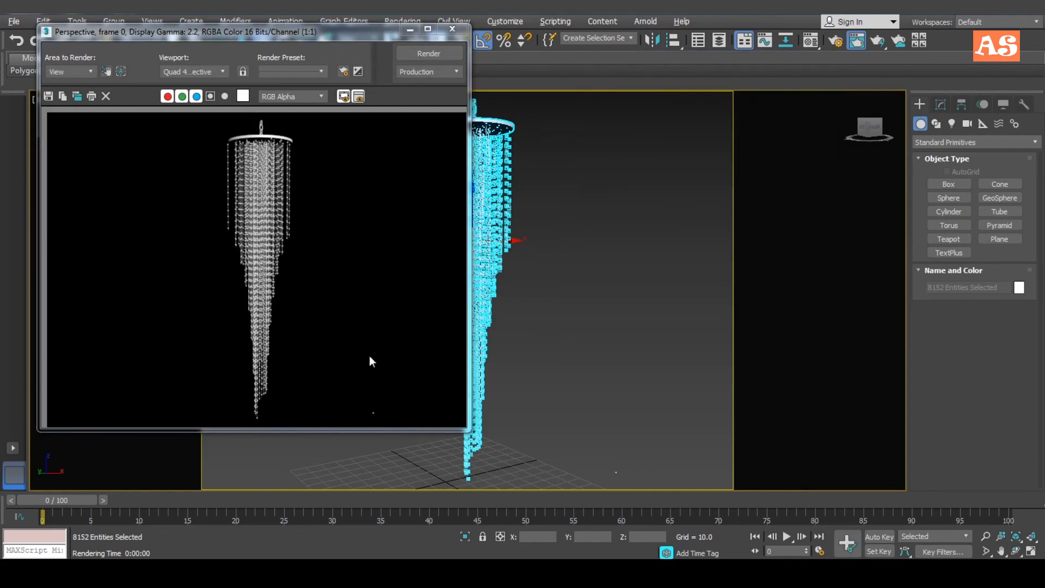